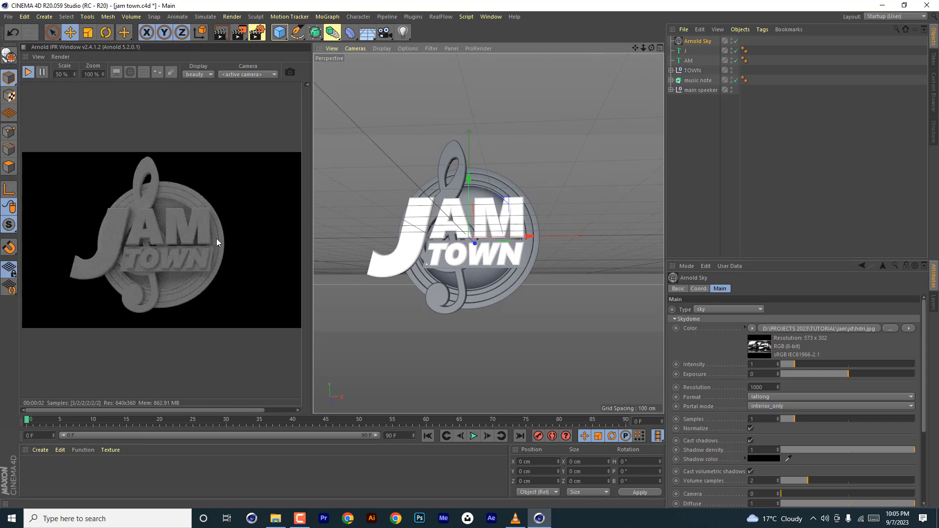
- Stop the Arnold IPR render and create a new Arnold standard_surface material
click(27, 73)
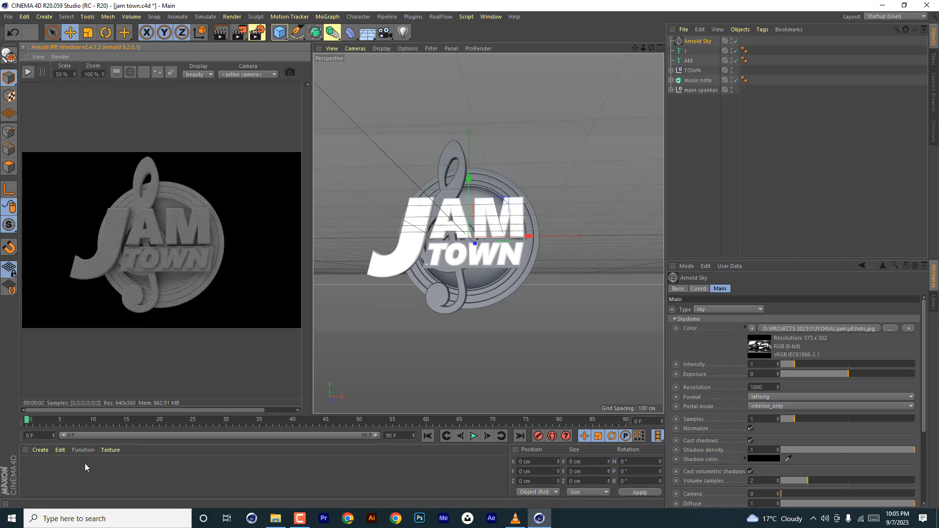
click(85, 467)
click(40, 450)
mouse_move(61, 379)
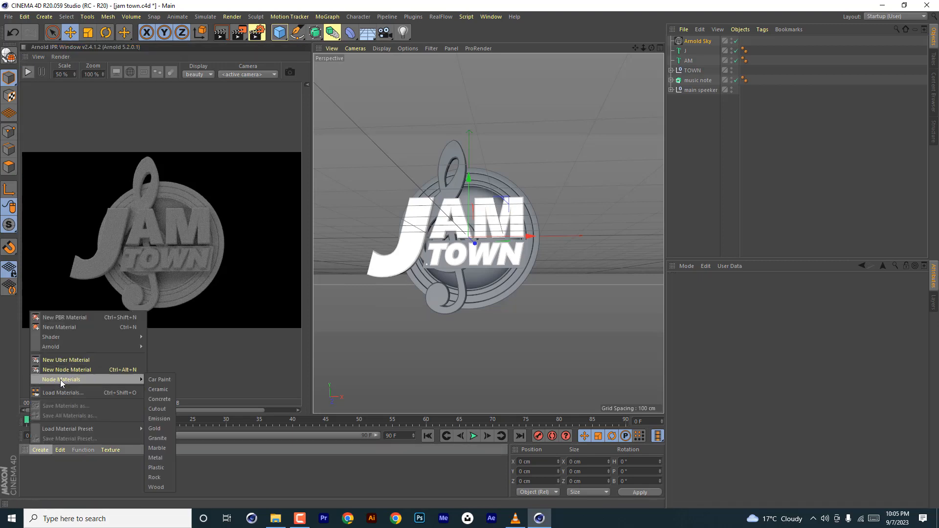
mouse_move(59, 347)
mouse_move(164, 367)
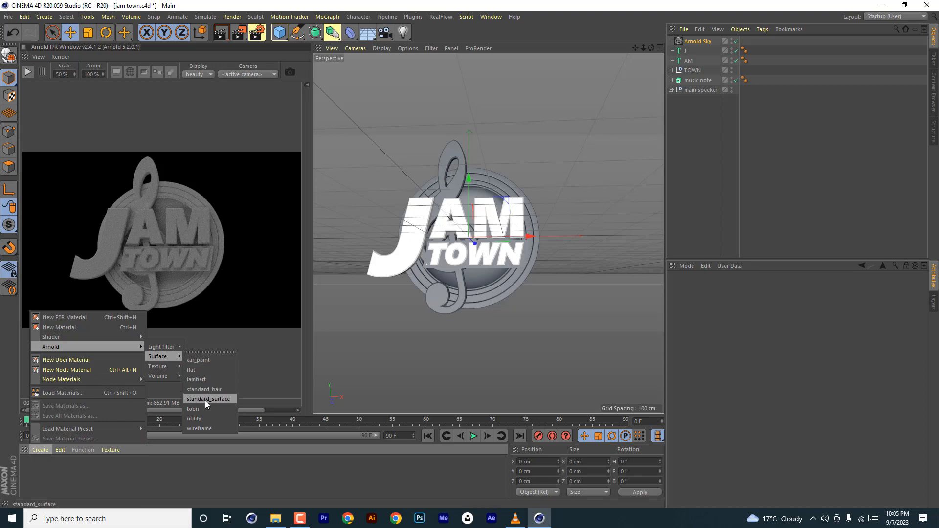
click(205, 400)
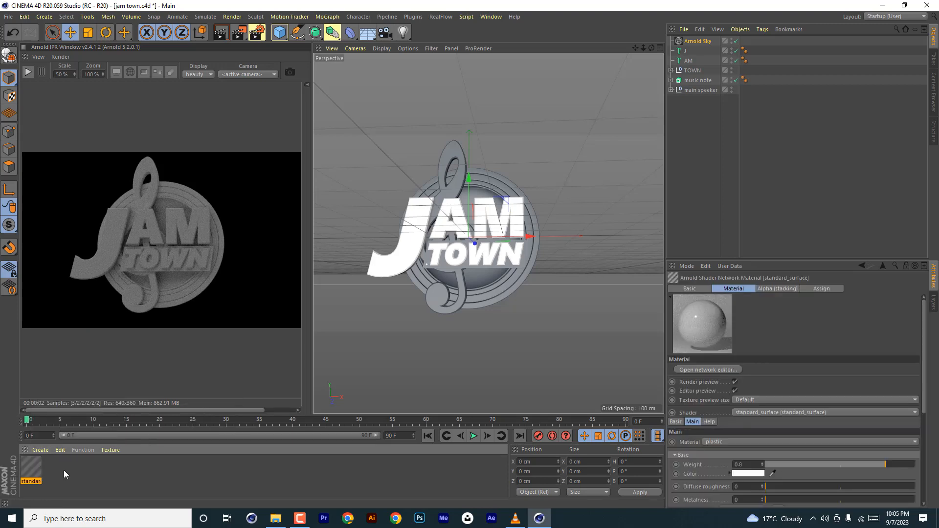
- Open the new standard_surface material for editing and rename it RASTA
double_click(31, 469)
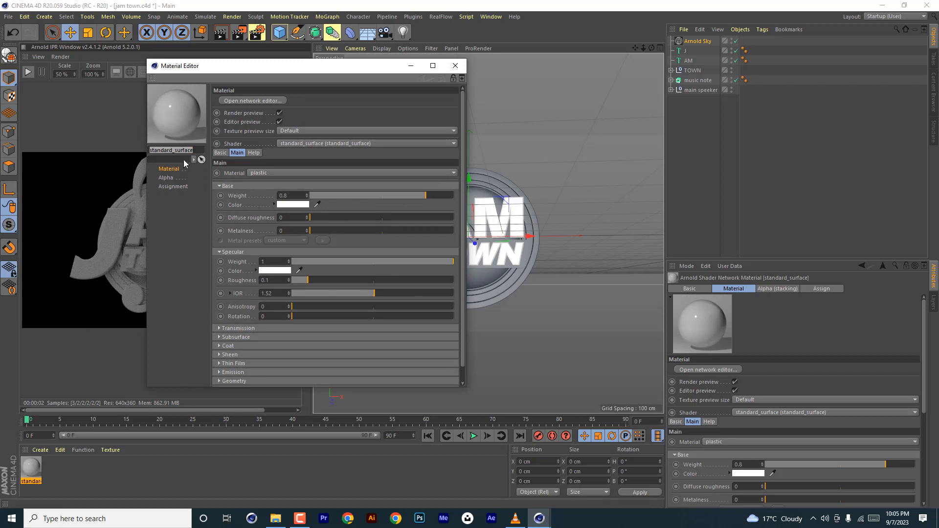
text(RASTA)
key(Return)
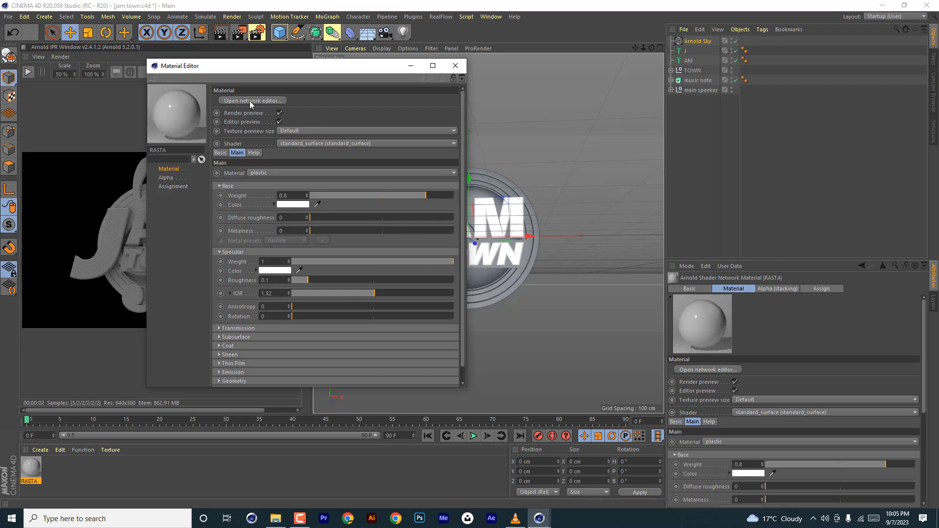
- Open RASTA's shader network, add a ramp_rgb node and connect its output to the standard surface's base color
click(250, 101)
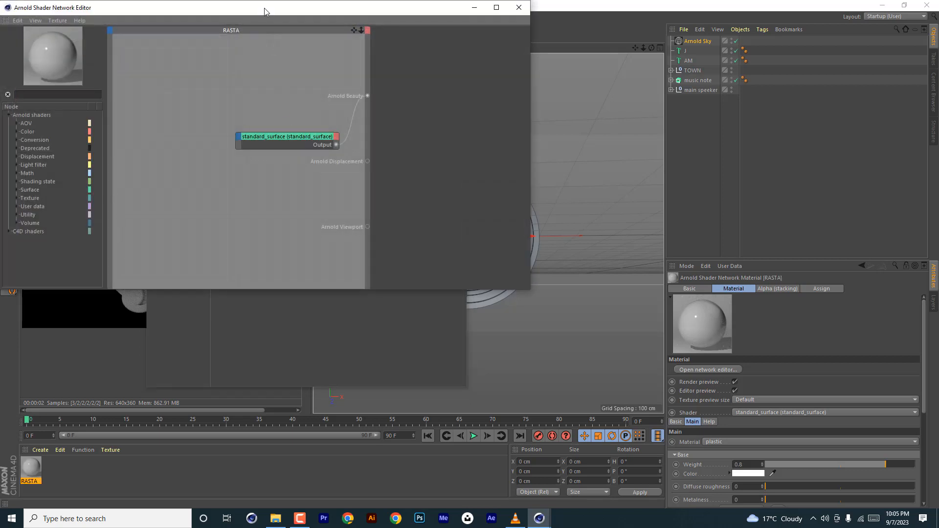
drag(264, 8, 462, 62)
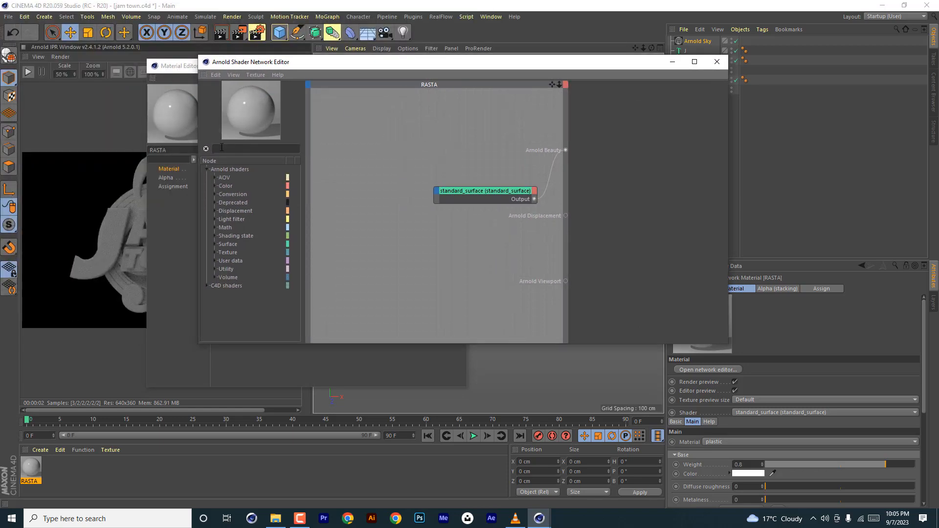
click(221, 148)
text(RAMP)
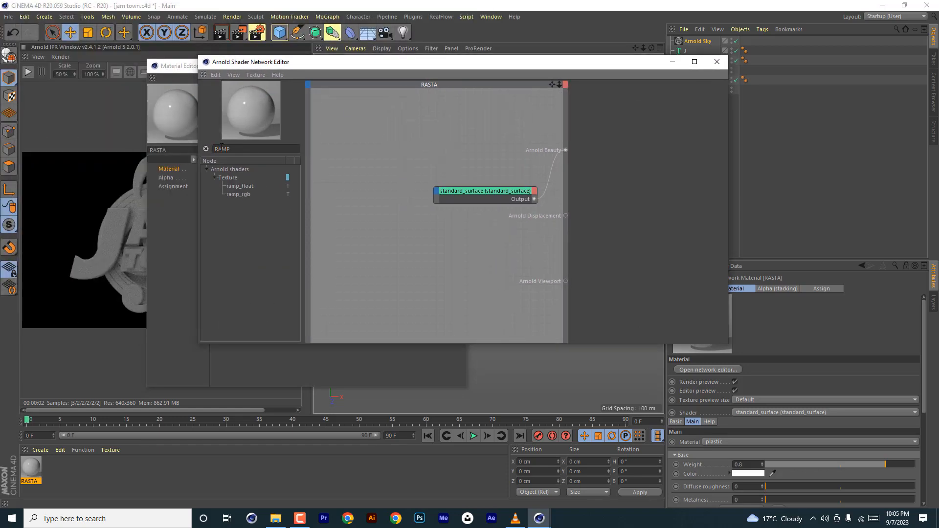
drag(242, 195, 437, 193)
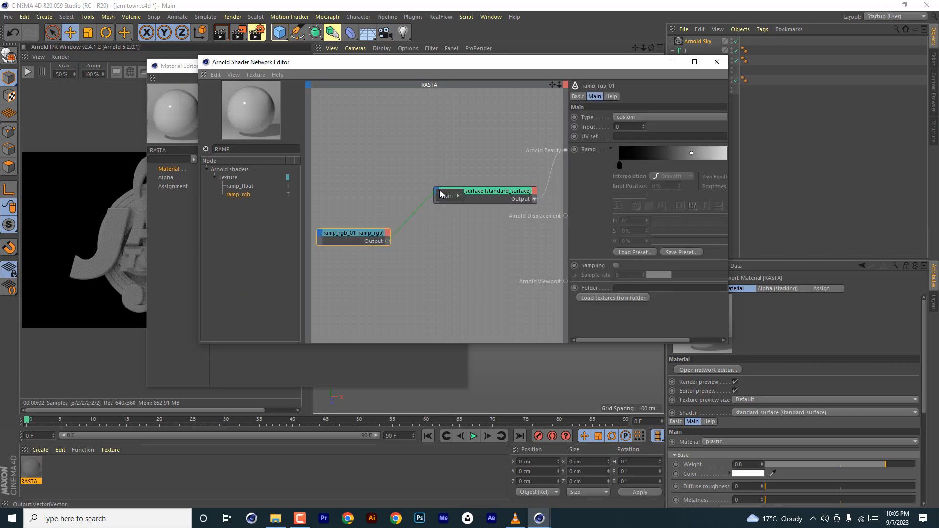
mouse_move(447, 195)
mouse_move(476, 195)
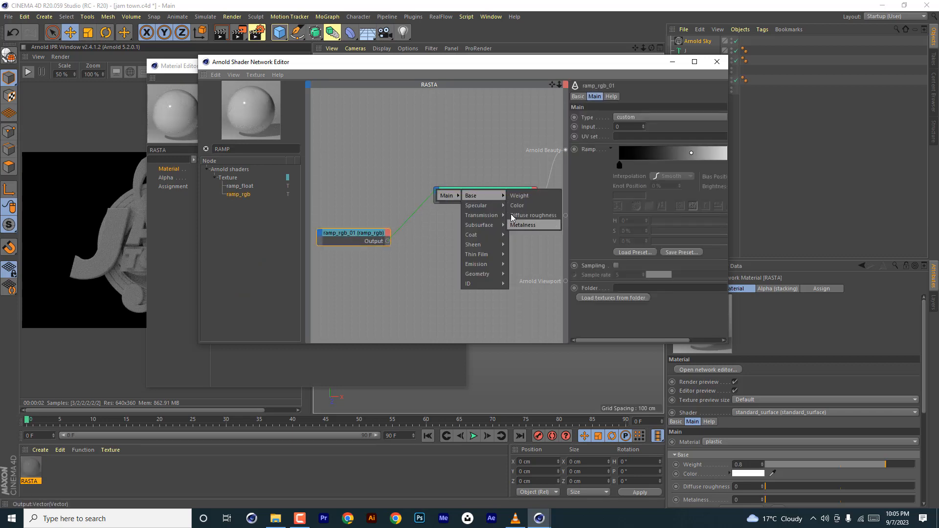
click(521, 208)
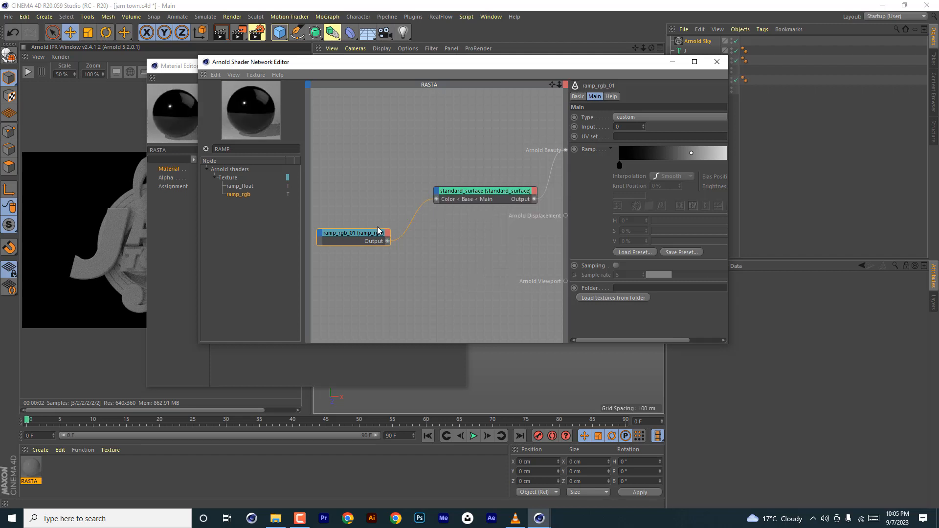
- Set the ramp_rgb node's type to circular and place the node below and left of the standard surface node
drag(368, 237, 397, 243)
click(641, 117)
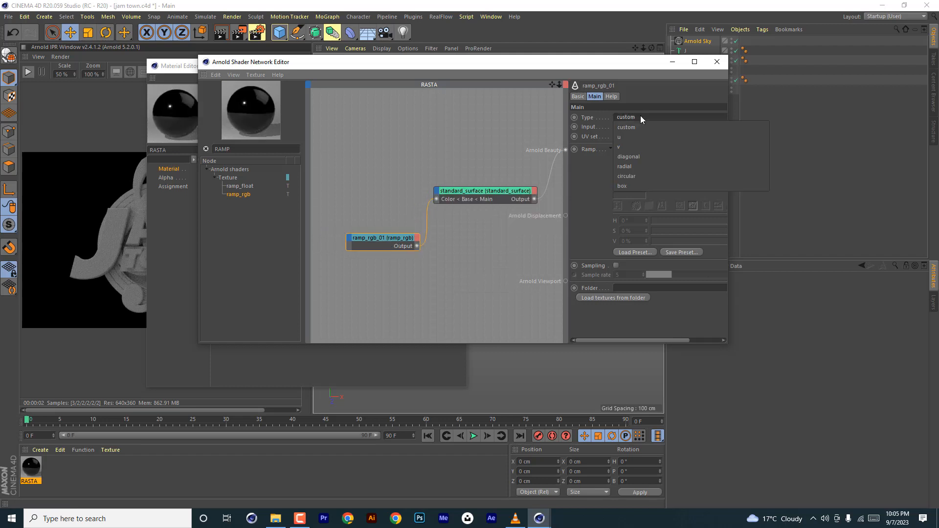
click(629, 177)
drag(383, 238, 378, 245)
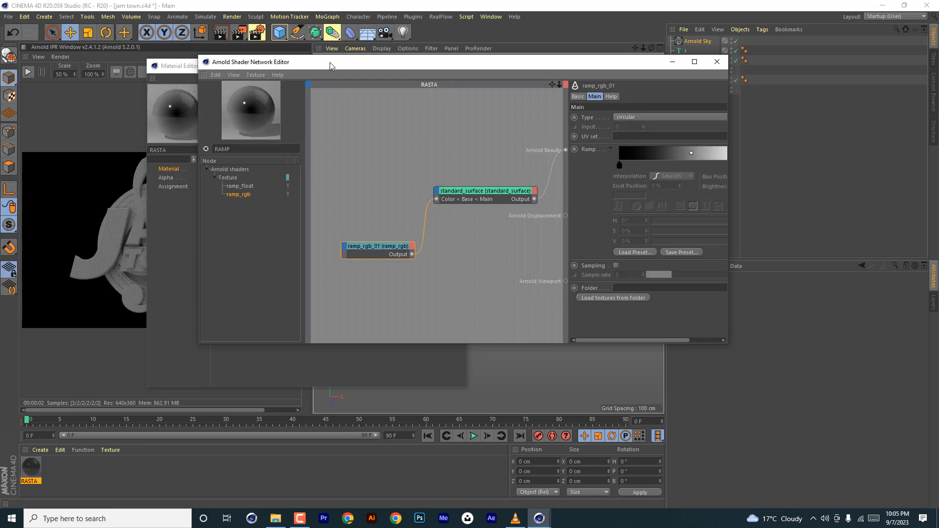
- Close the Material Editor and apply the RASTA material to the rasta ring inside the main speaker group
drag(329, 63, 348, 169)
click(421, 68)
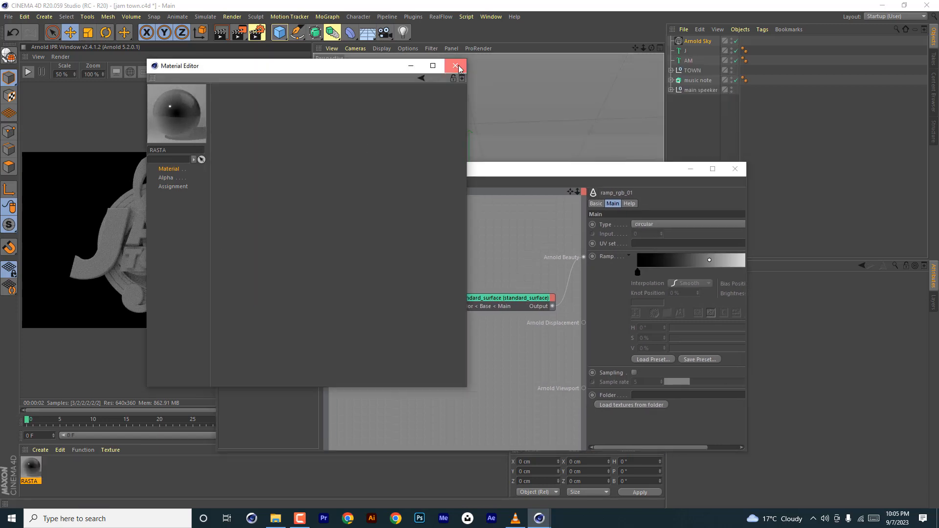
drag(41, 465, 731, 117)
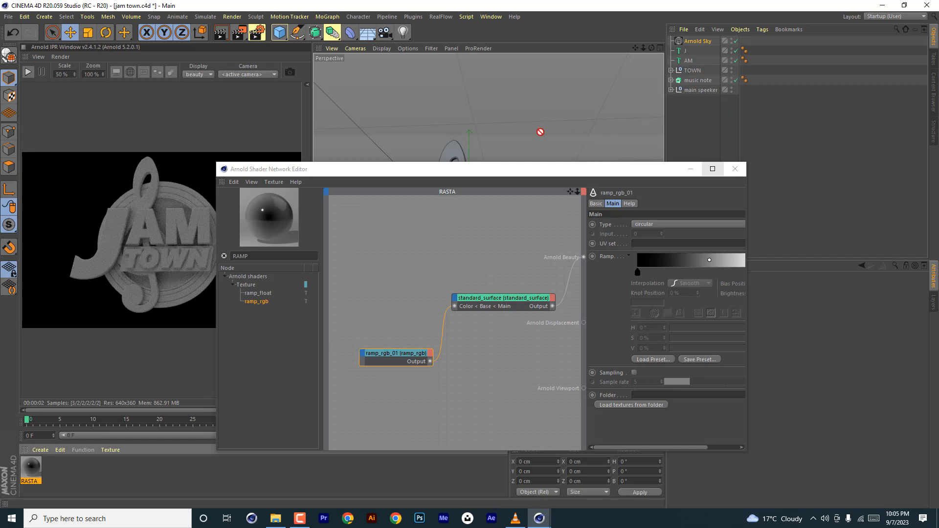
drag(540, 132, 162, 185)
drag(114, 466, 25, 461)
drag(377, 172, 305, 296)
click(671, 90)
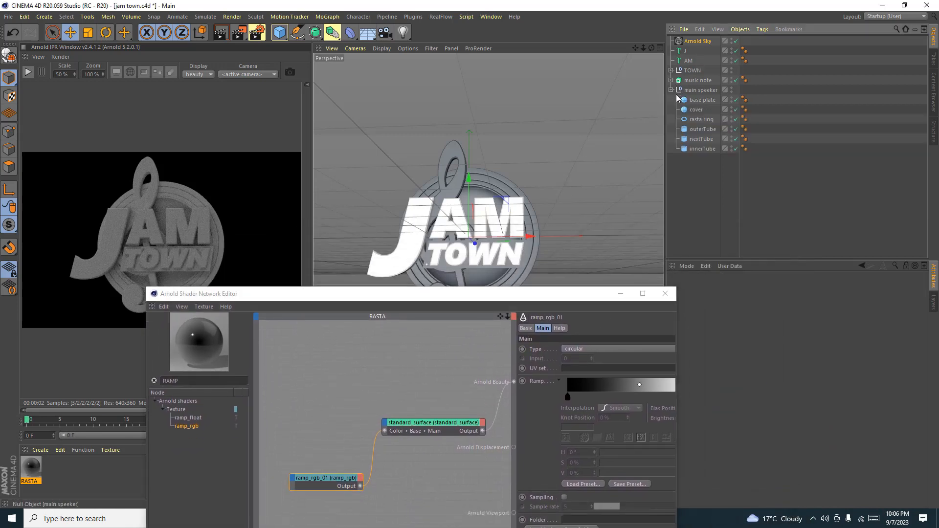
click(701, 119)
drag(36, 469, 704, 119)
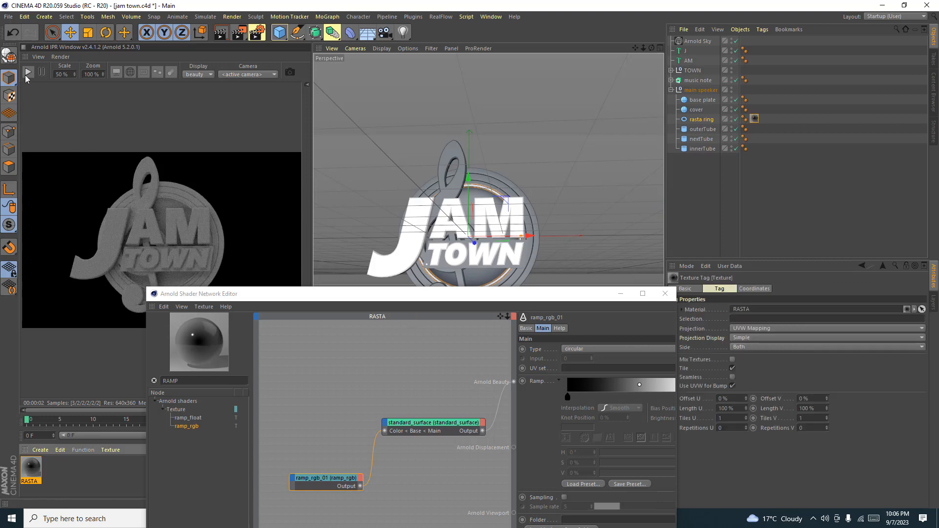
- Restart the Arnold IPR render and save the project
click(28, 72)
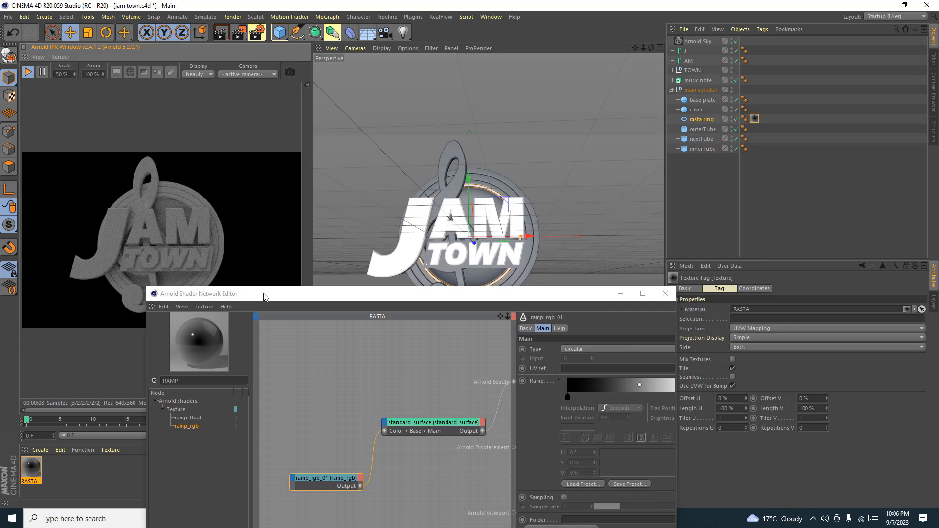
click(28, 72)
click(28, 72)
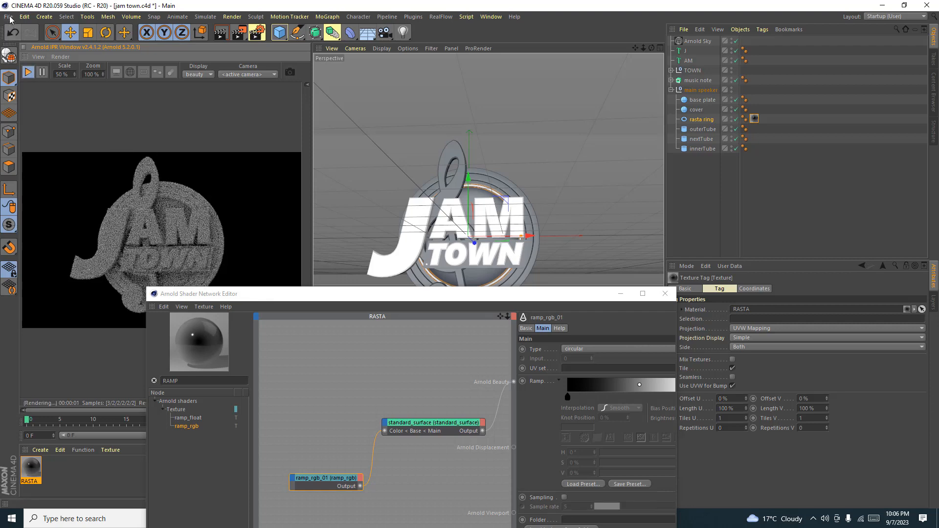
click(10, 17)
click(26, 96)
- Stop the IPR render and set the projection of the rasta ring's texture tag to Cylindrical
drag(281, 299, 393, 142)
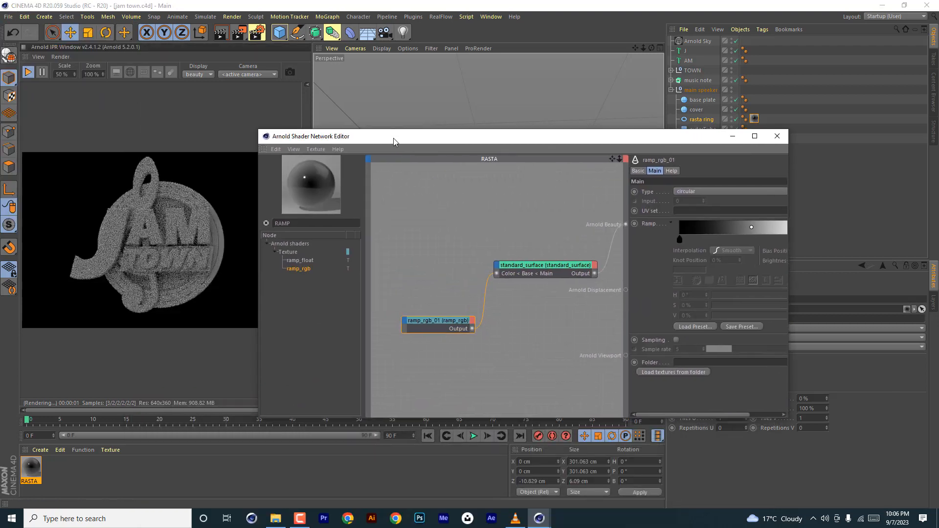
click(28, 72)
drag(528, 141, 339, 170)
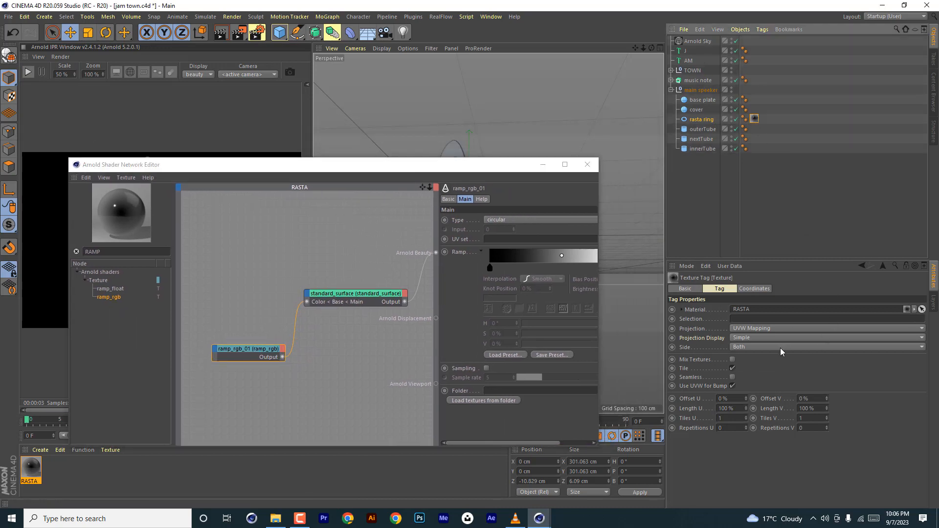
click(761, 328)
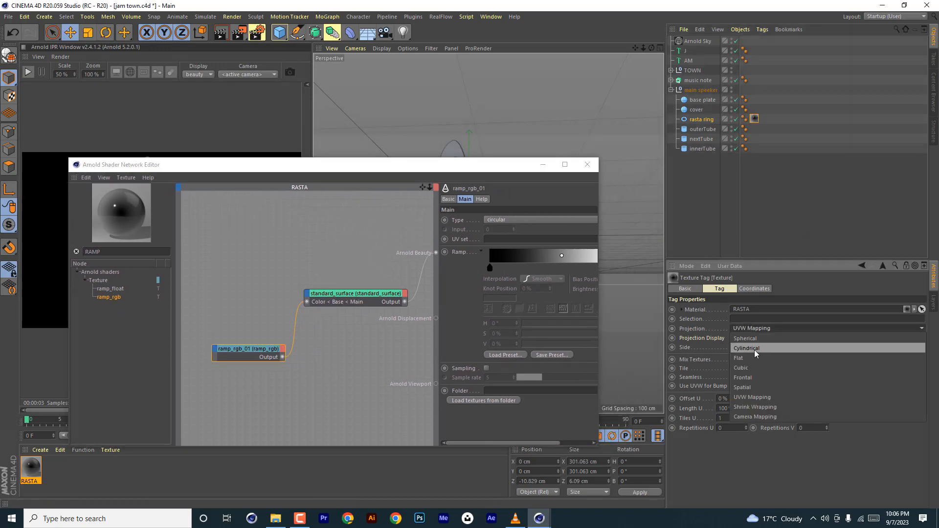
click(761, 348)
- Reveal the rasta ring in the viewport and enlarge the shader network editor's attribute area to show the whole ramp
drag(401, 169, 600, 207)
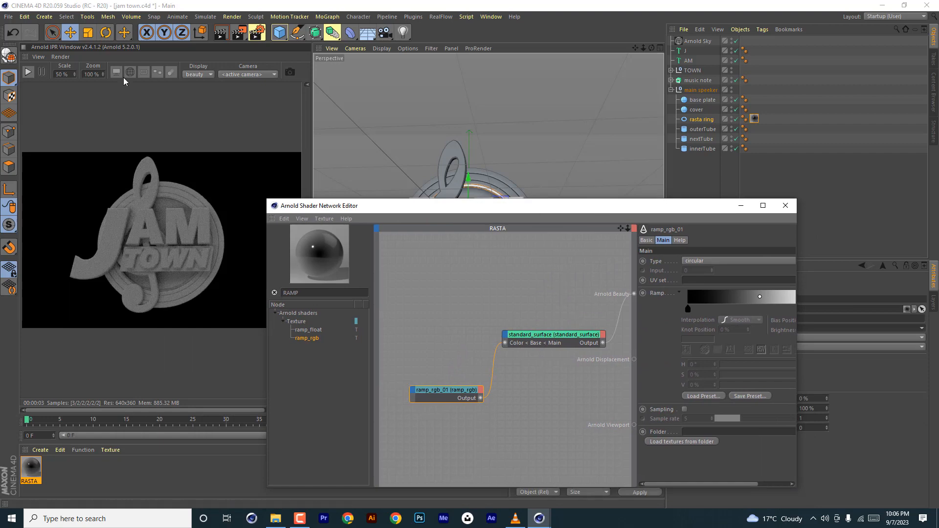
scroll(504, 173, up, 5)
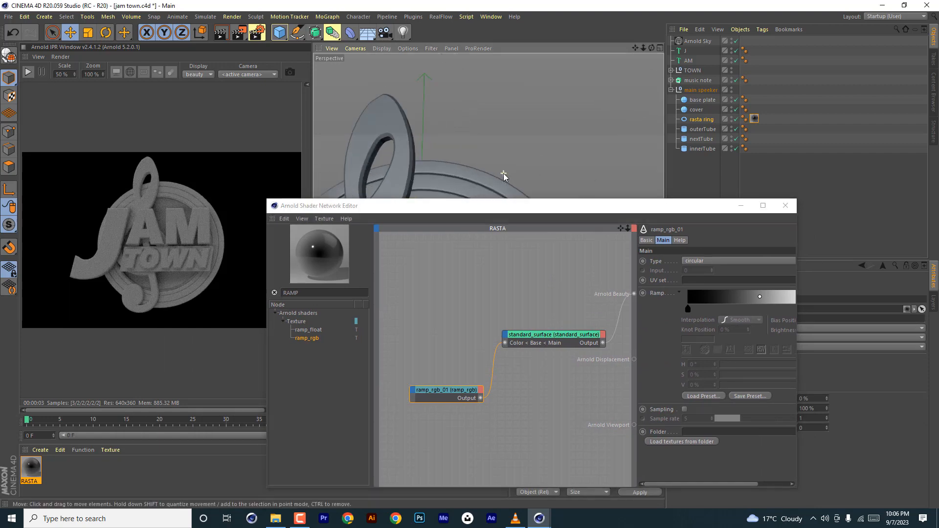
drag(635, 48, 673, 0)
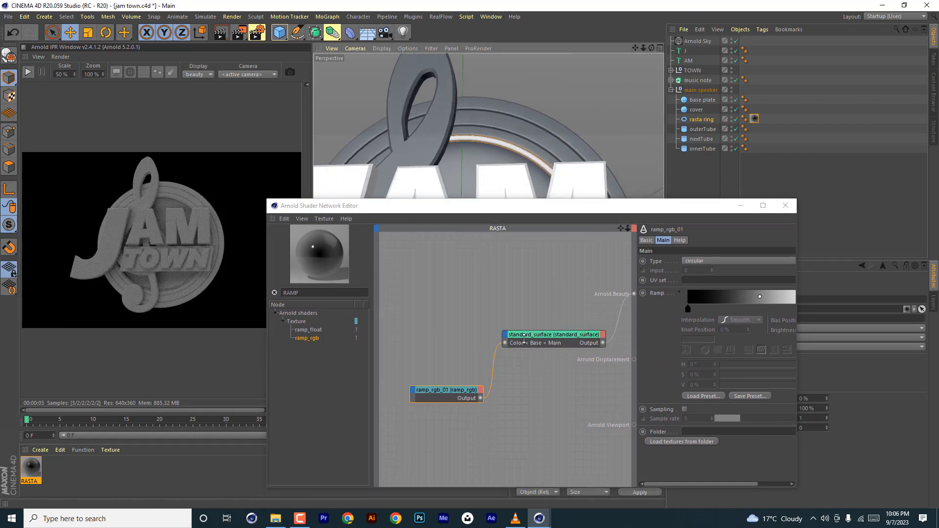
click(442, 395)
drag(796, 308, 859, 310)
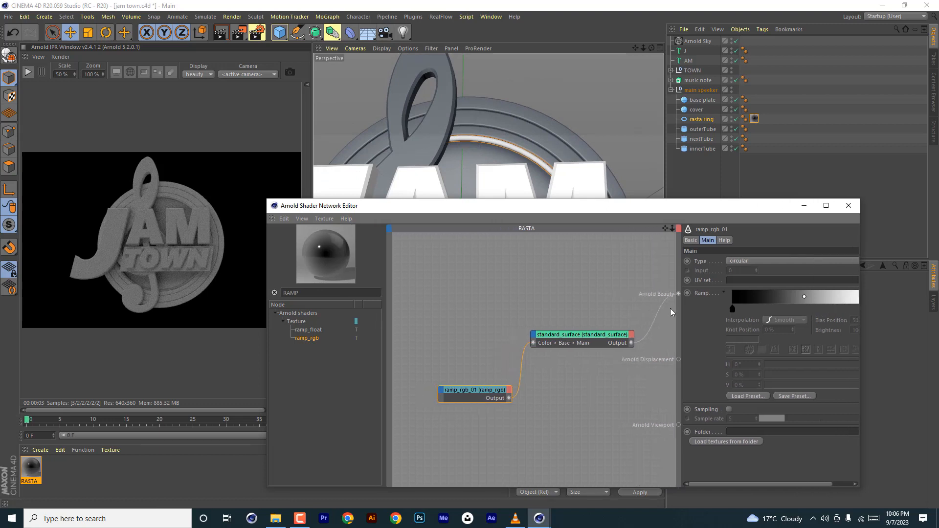
drag(682, 310, 533, 310)
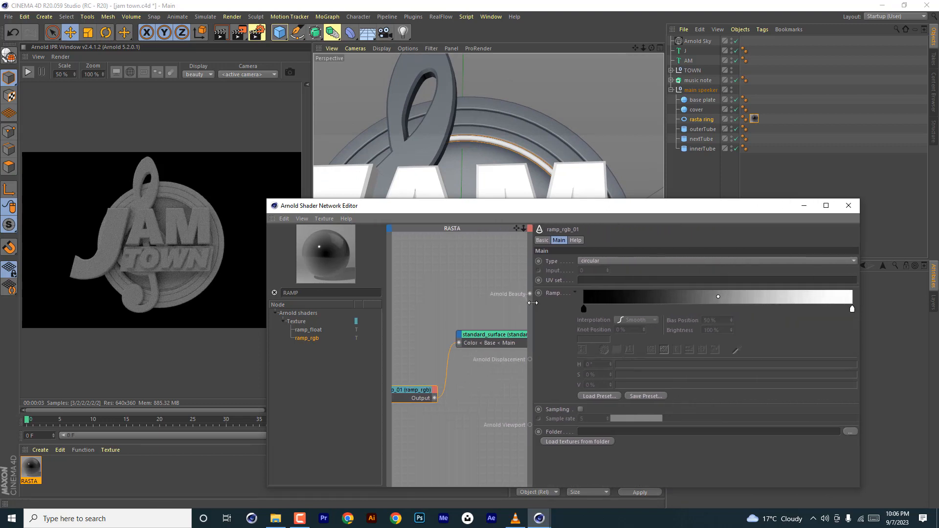
- Add a knot at about 50.6% on the ramp and color the first knot red (H 0°, S 100%, V 100%)
click(720, 308)
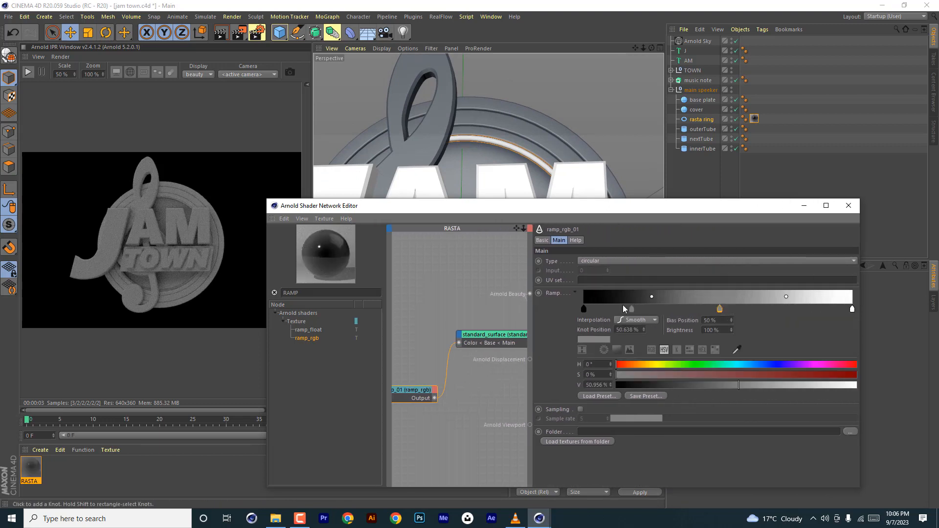
click(584, 309)
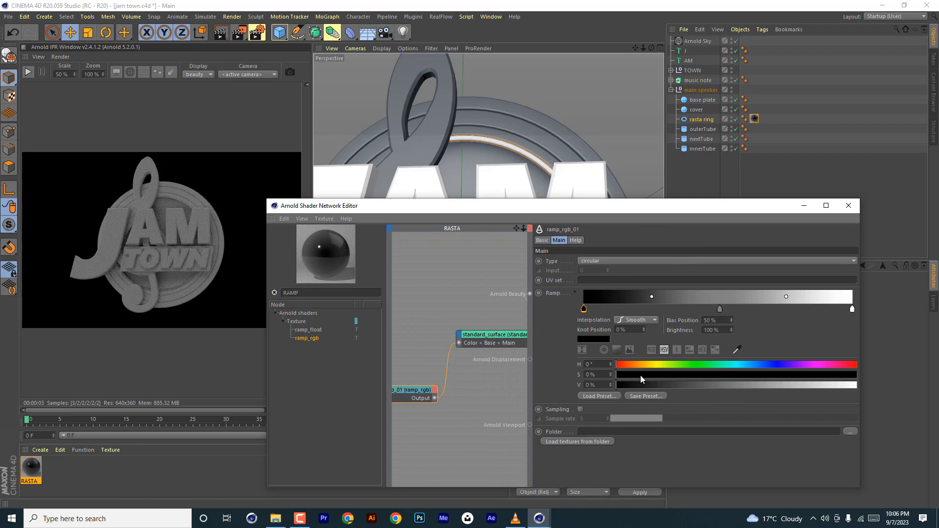
drag(641, 379, 857, 385)
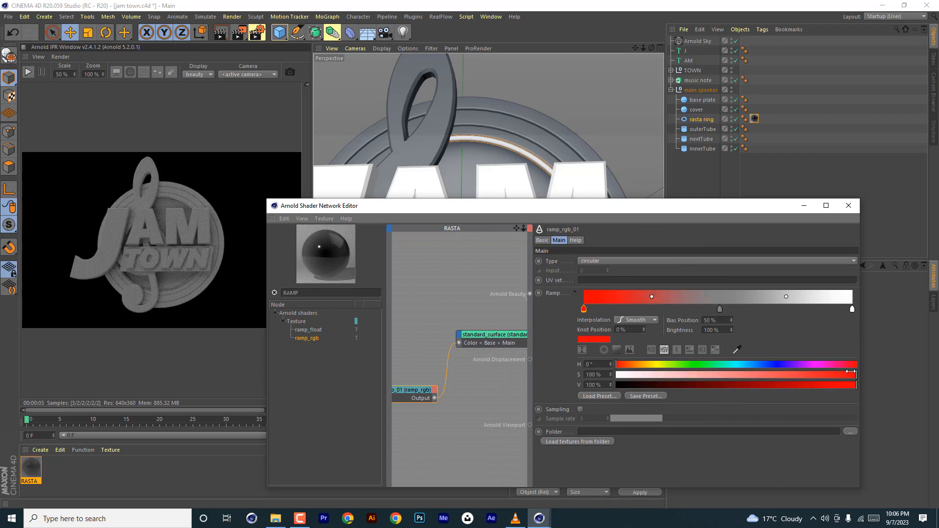
- Color the ramp's middle knot green (H 123°, S 78%, V 40%) and its end knot yellow (H 53°, S 100%, V 100%)
click(719, 309)
drag(683, 365, 804, 375)
drag(736, 385, 713, 385)
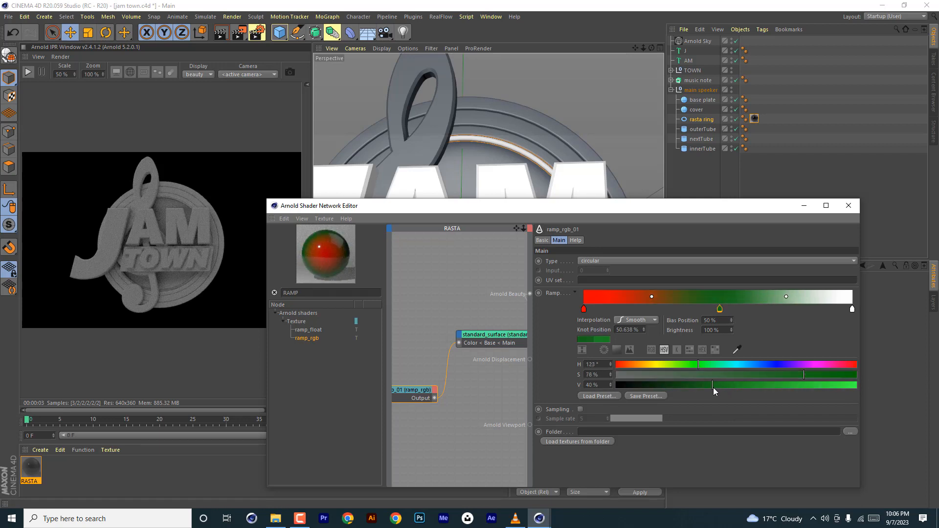
click(852, 308)
drag(668, 365, 846, 384)
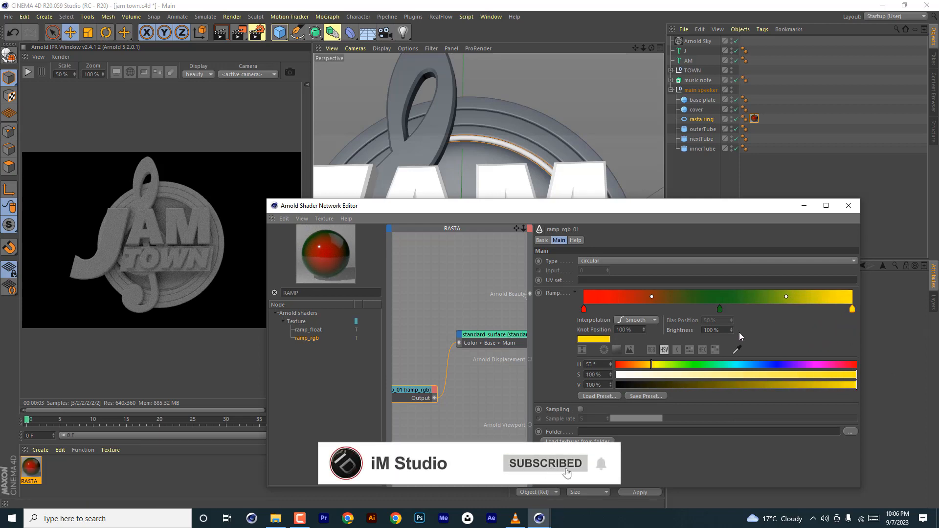
- Rearrange the ramp knots with red at 0%, yellow at about 69% and green at the far end
drag(852, 309, 880, 321)
drag(669, 309, 712, 313)
drag(583, 309, 768, 311)
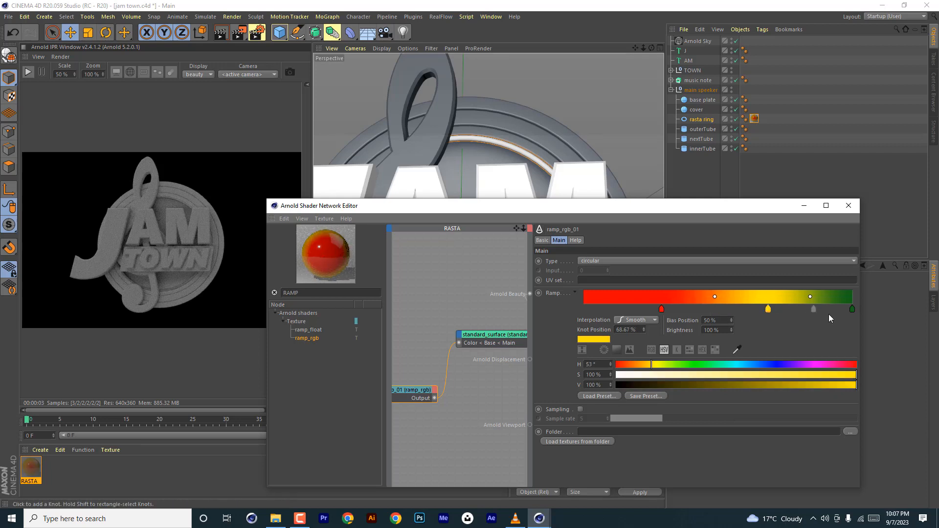
mouse_move(853, 313)
mouse_down()
mouse_move(814, 311)
mouse_move(854, 311)
mouse_up()
drag(662, 311, 584, 312)
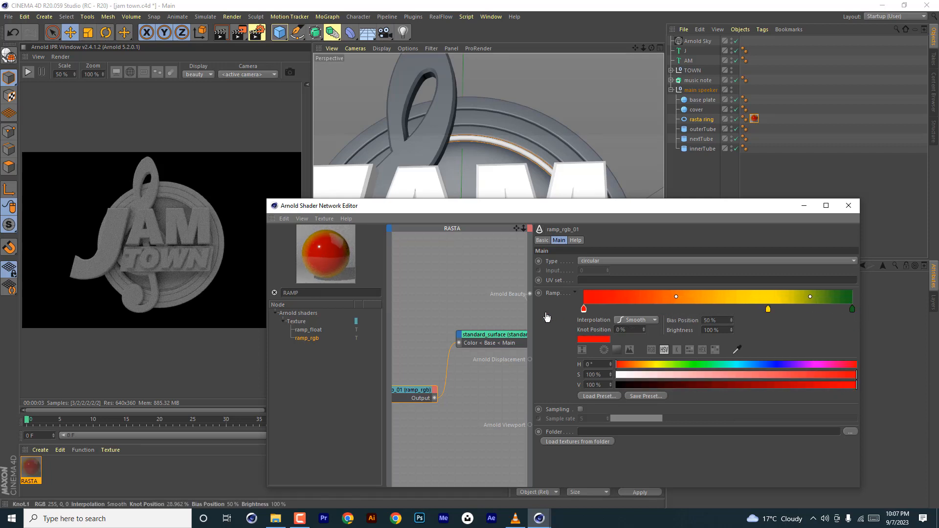
- Move the ramp's yellow knot to about 44% and start the IPR render with the whole logo framed
drag(768, 310, 707, 312)
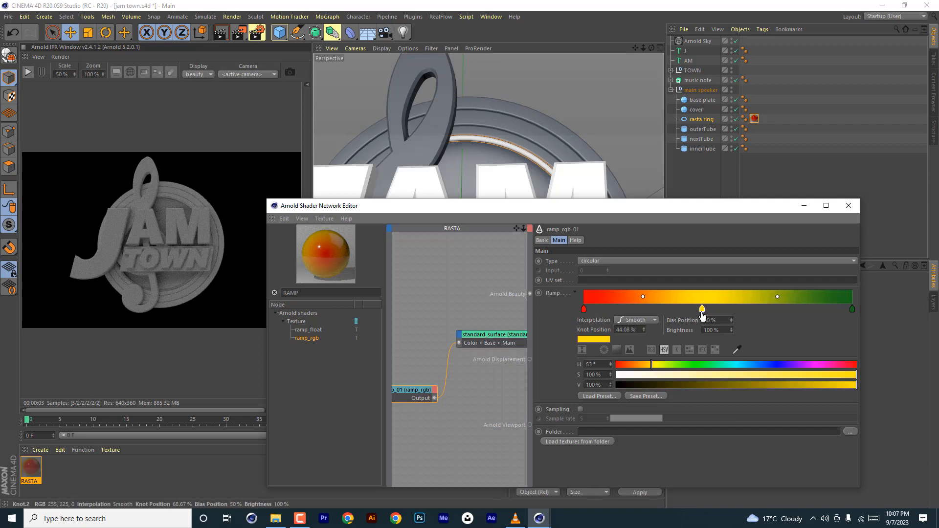
click(848, 206)
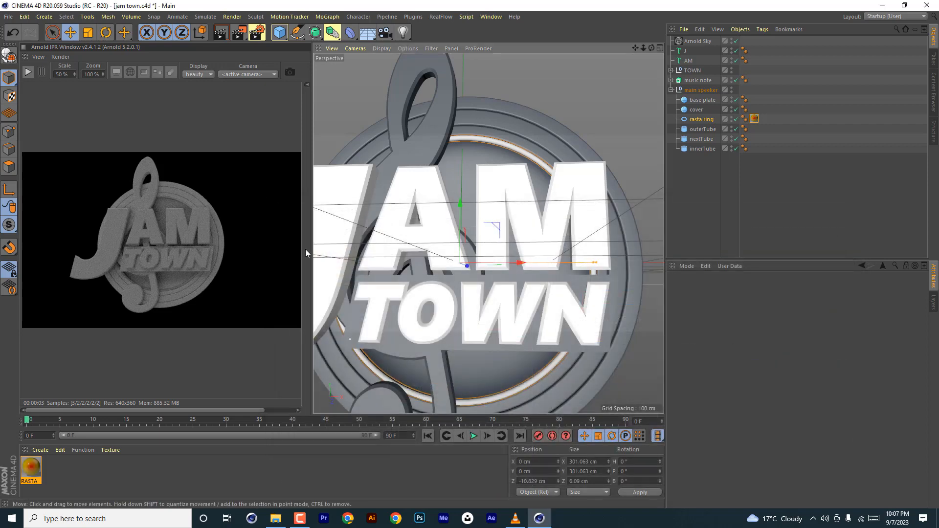
click(28, 72)
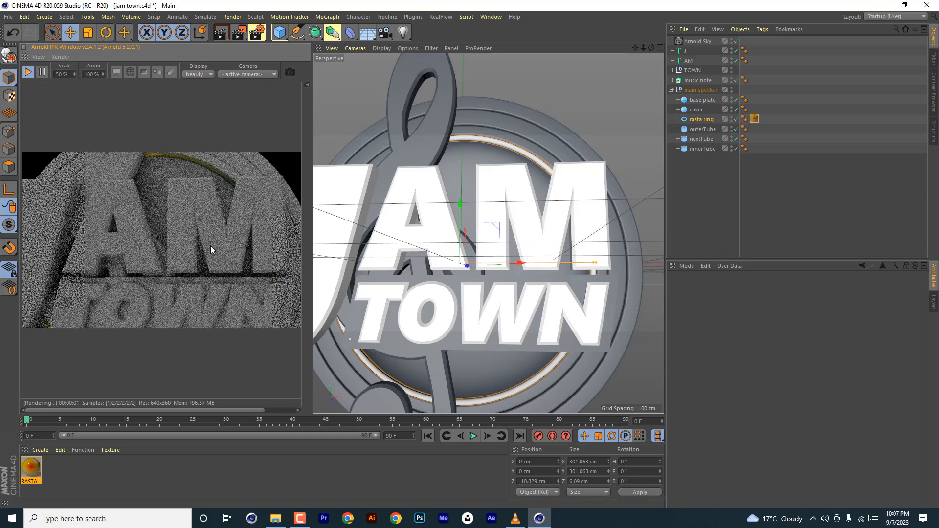
scroll(210, 246, down, 4)
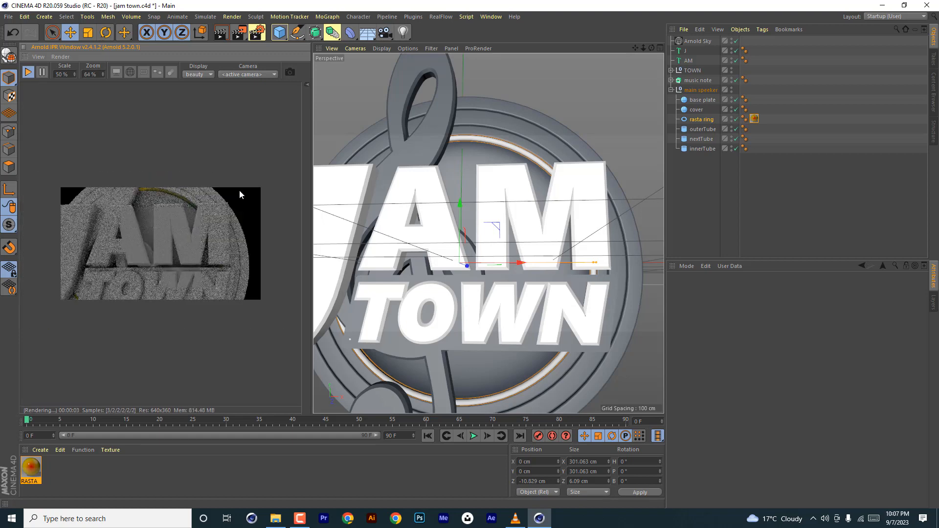
scroll(549, 272, down, 4)
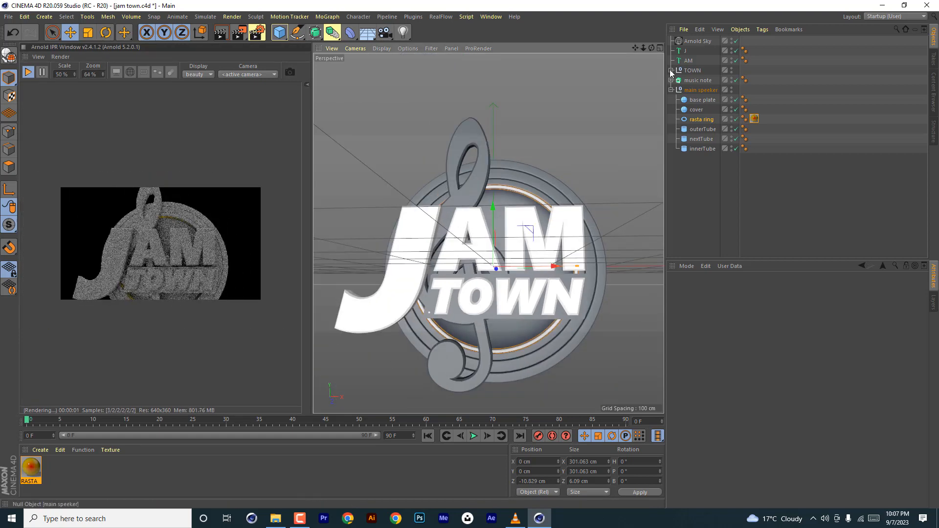
drag(636, 48, 633, 18)
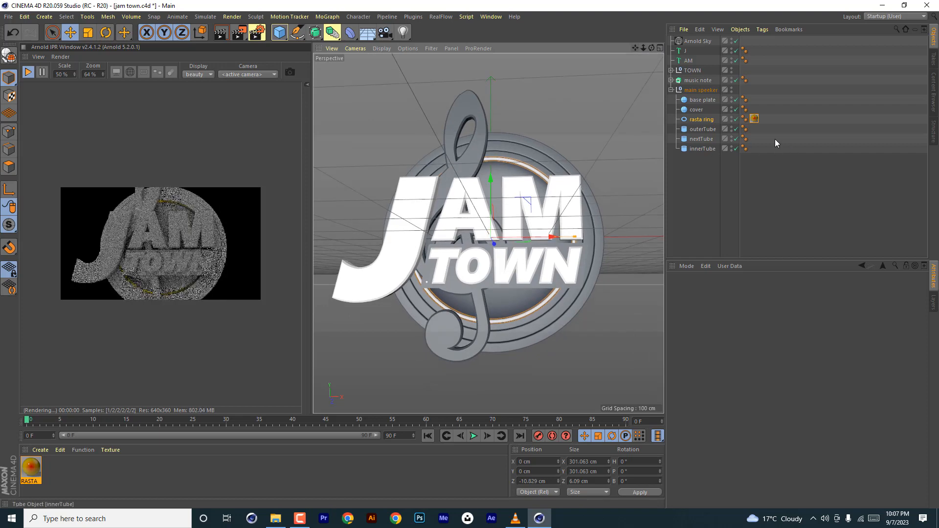
- Set the rasta ring's ring radius to 153.486 cm, ring segments to 82 and pipe radius to 6.045 cm
click(695, 120)
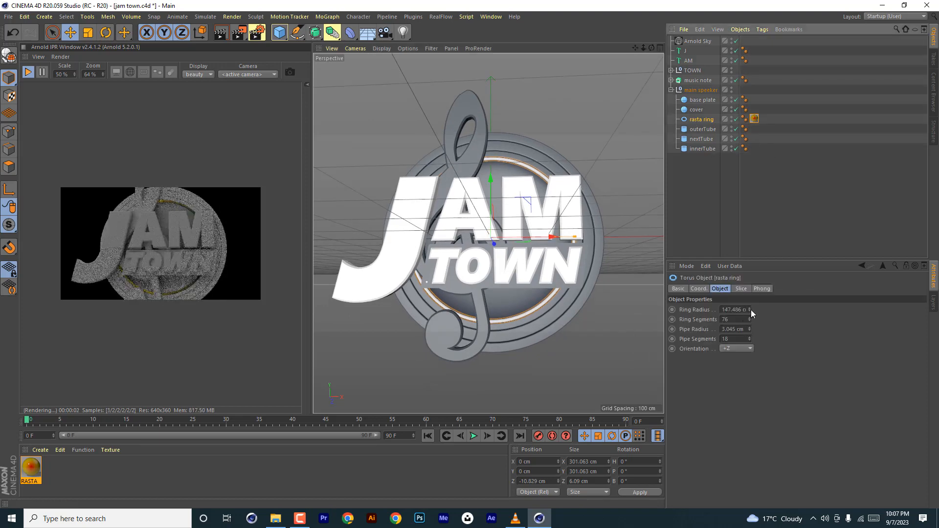
click(749, 309)
click(749, 308)
click(749, 308)
click(749, 308)
click(749, 308)
click(749, 308)
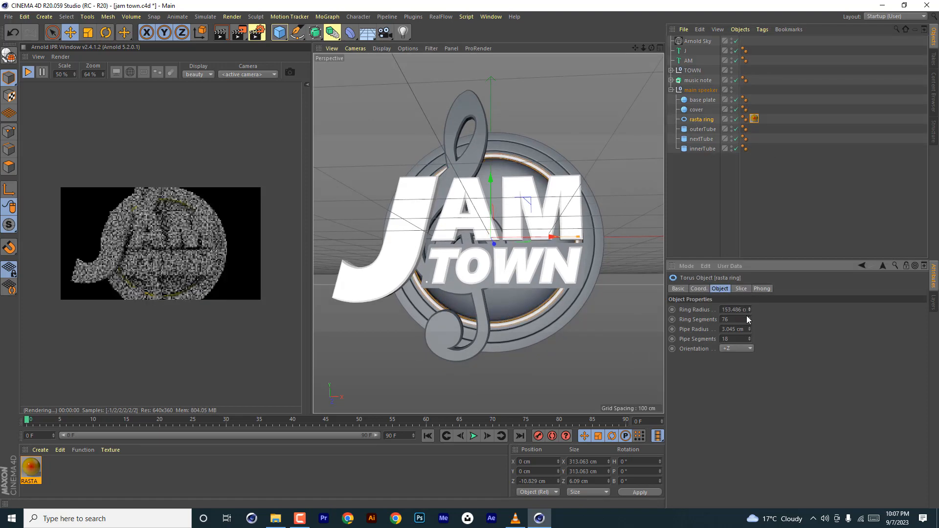
click(749, 318)
drag(749, 319, 749, 328)
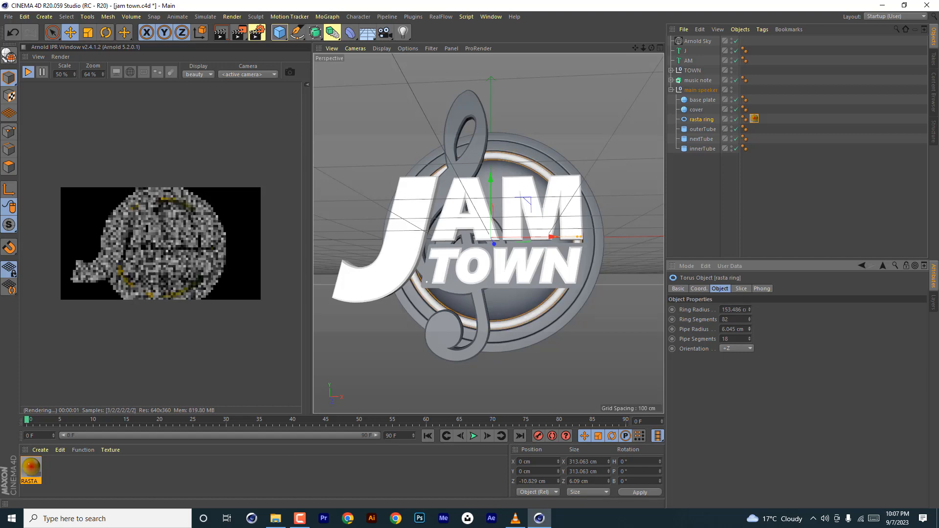
- Reduce the rasta ring's ring radius to 140.486 cm
drag(749, 312, 749, 304)
click(749, 312)
click(749, 312)
click(749, 312)
click(750, 312)
click(750, 312)
click(749, 312)
click(750, 312)
click(750, 312)
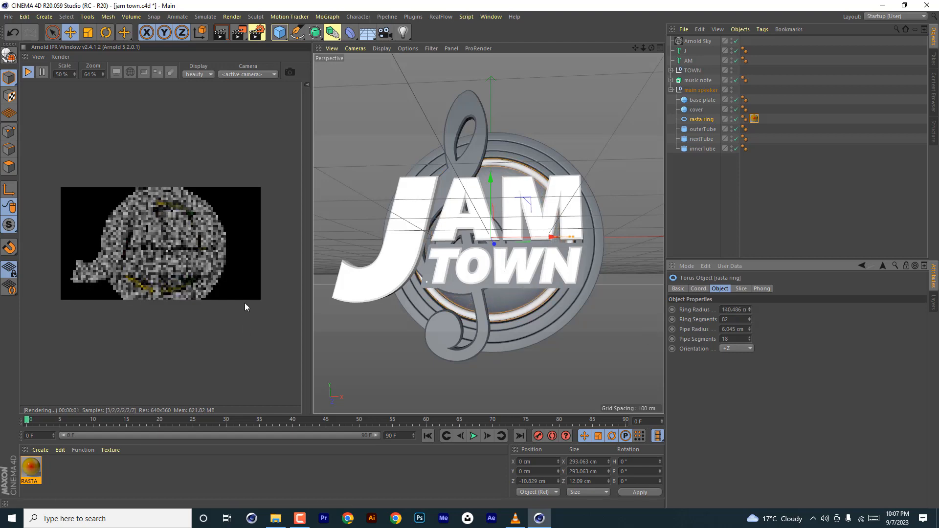
- Check the resized ring in the render preview and save the scene file
scroll(451, 253, up, 3)
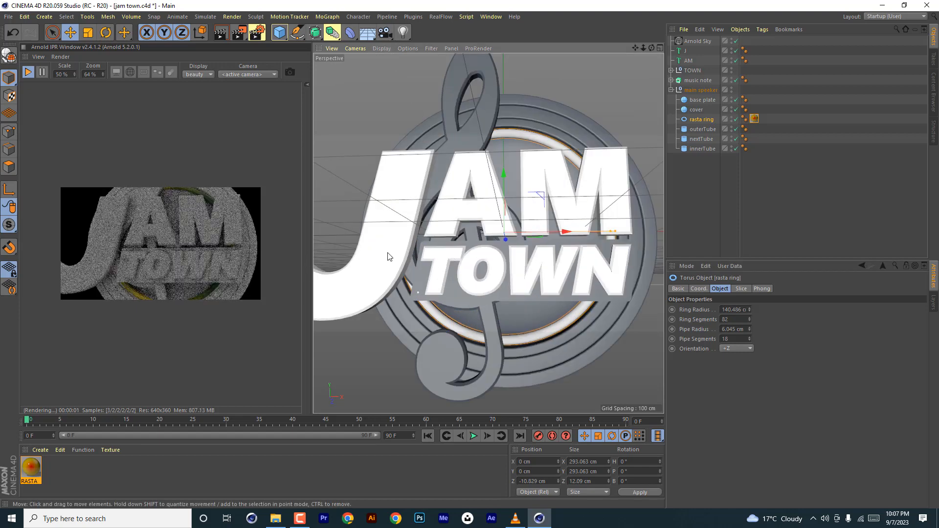
scroll(485, 252, down, 3)
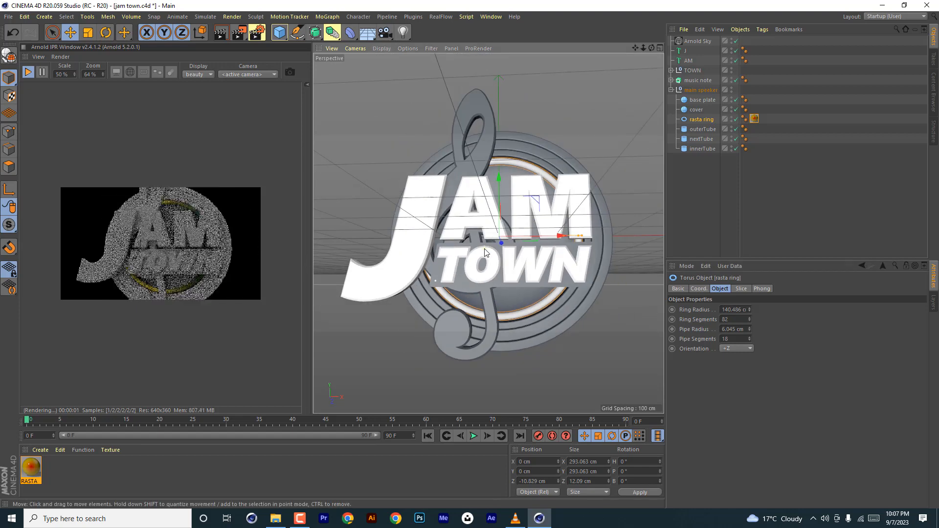
click(8, 17)
click(28, 97)
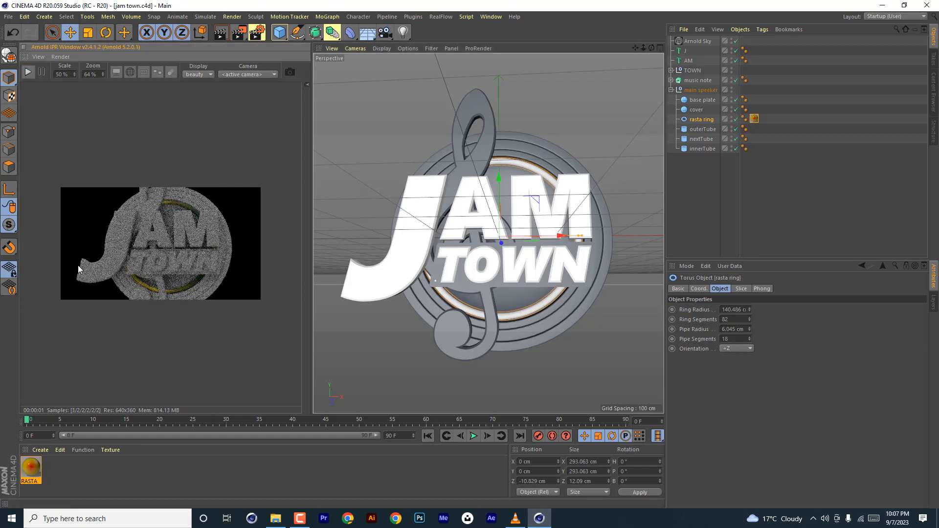
- Duplicate the RASTA material and rename the copy SILVER
ctrl+drag(35, 470, 52, 473)
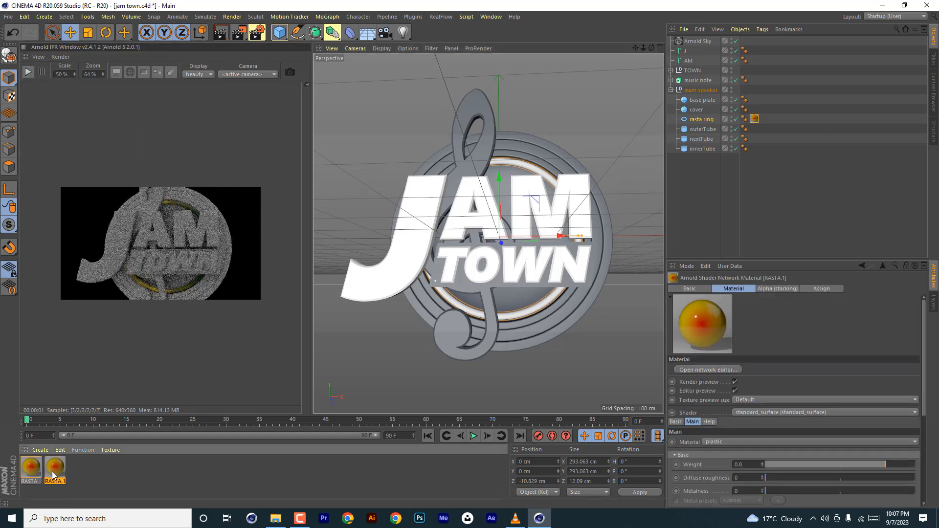
double_click(55, 468)
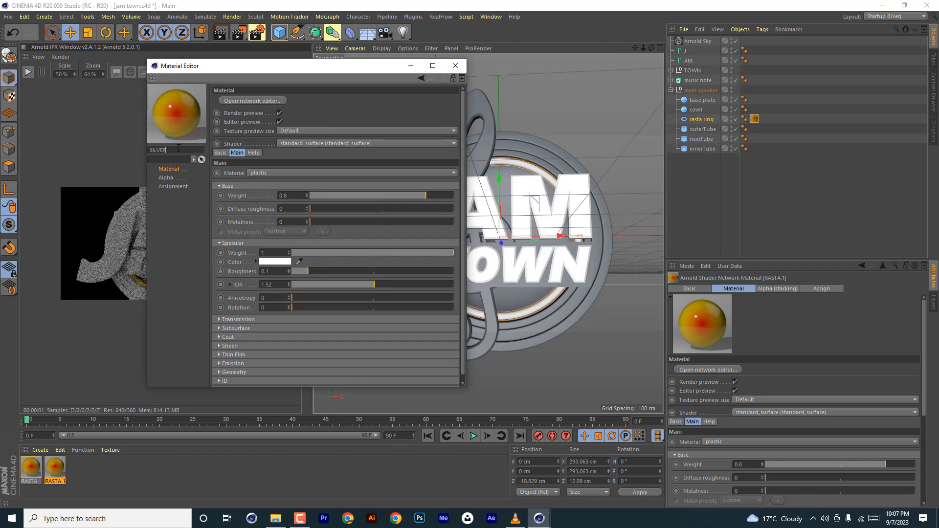
key(Return)
- Disconnect the ramp from the SILVER material's standard surface color in the shader network
click(252, 101)
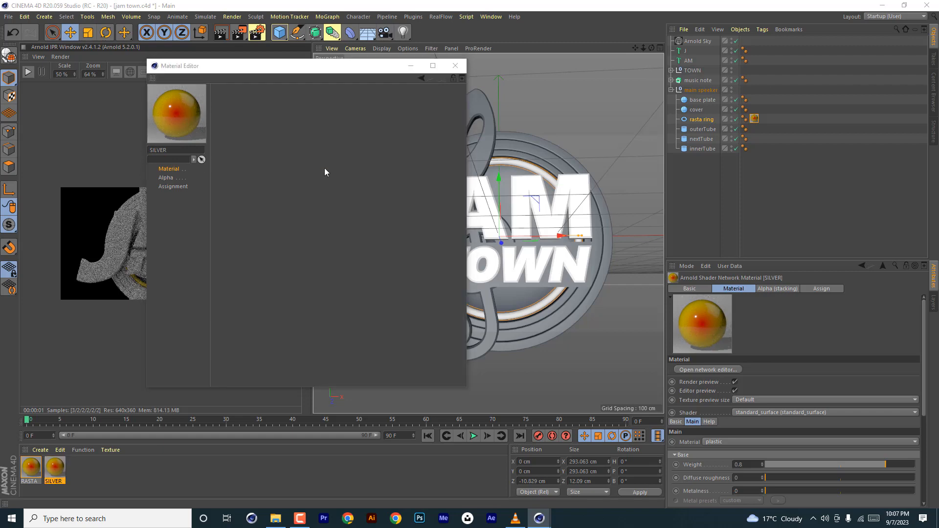
click(436, 258)
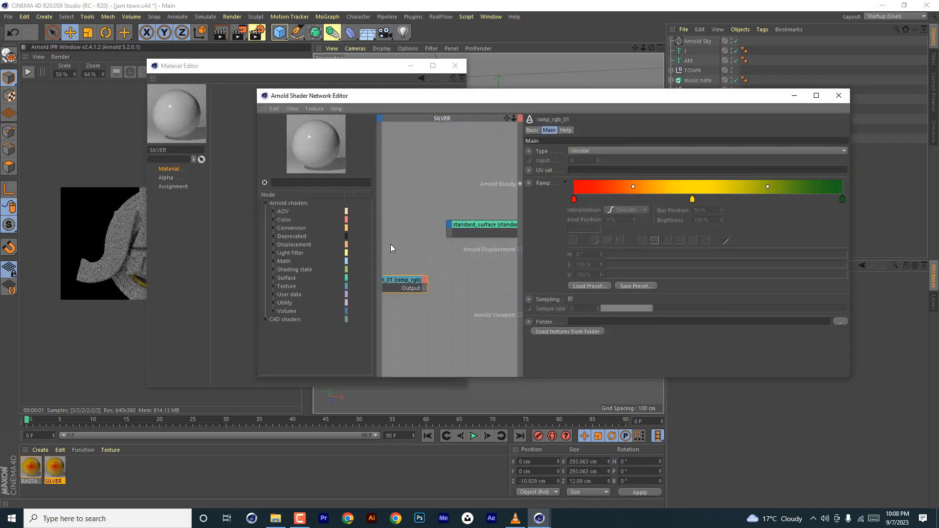
click(838, 95)
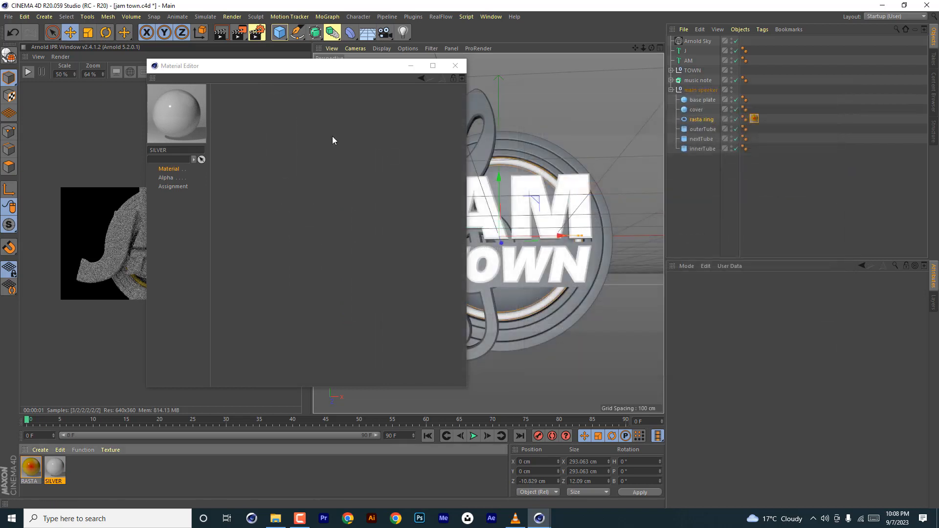
- Change the SILVER material's type to metal and choose the silver metal preset
click(166, 169)
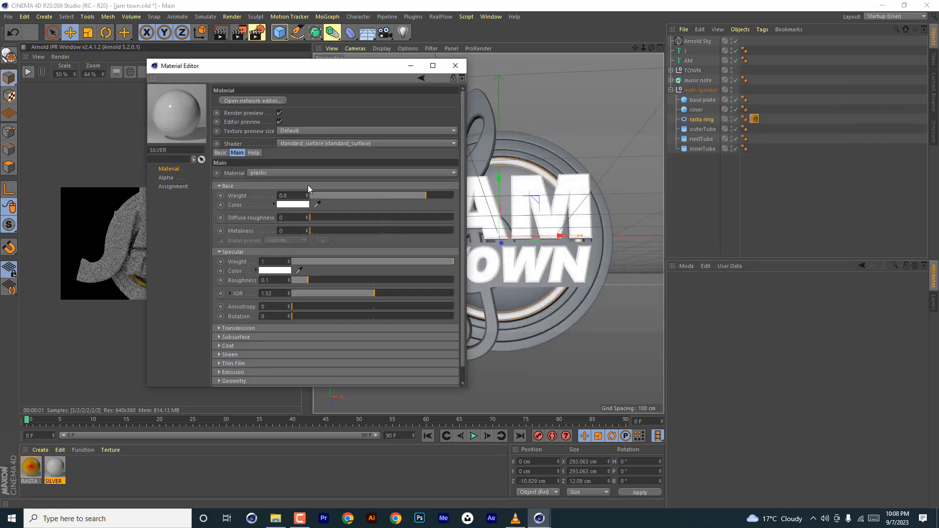
click(272, 173)
click(267, 207)
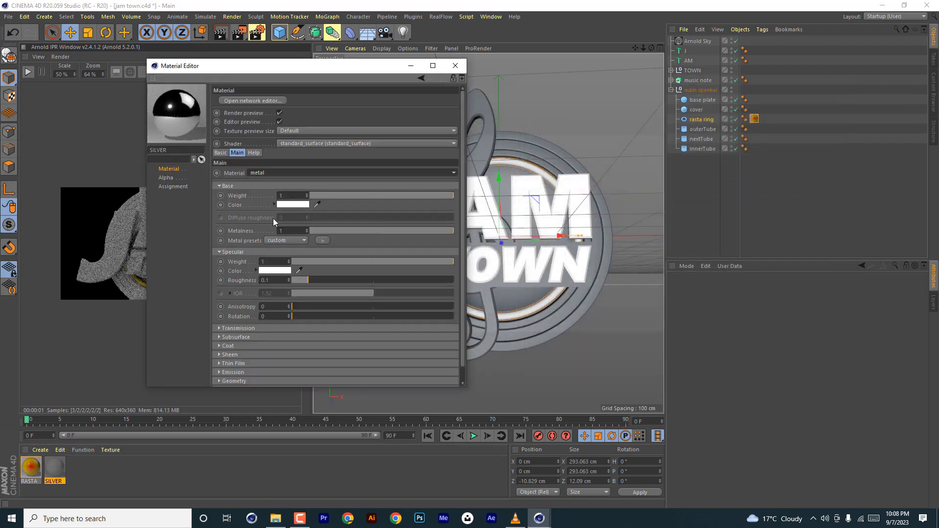
click(276, 241)
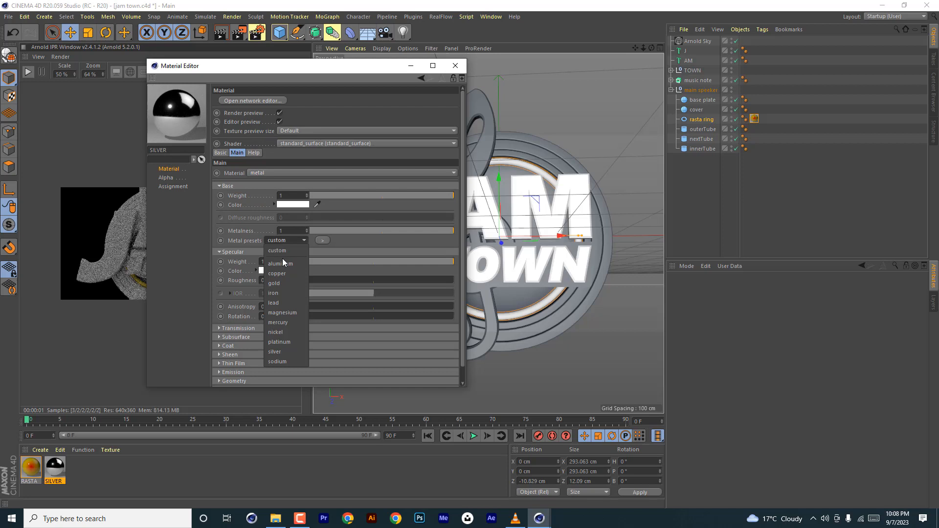
click(282, 352)
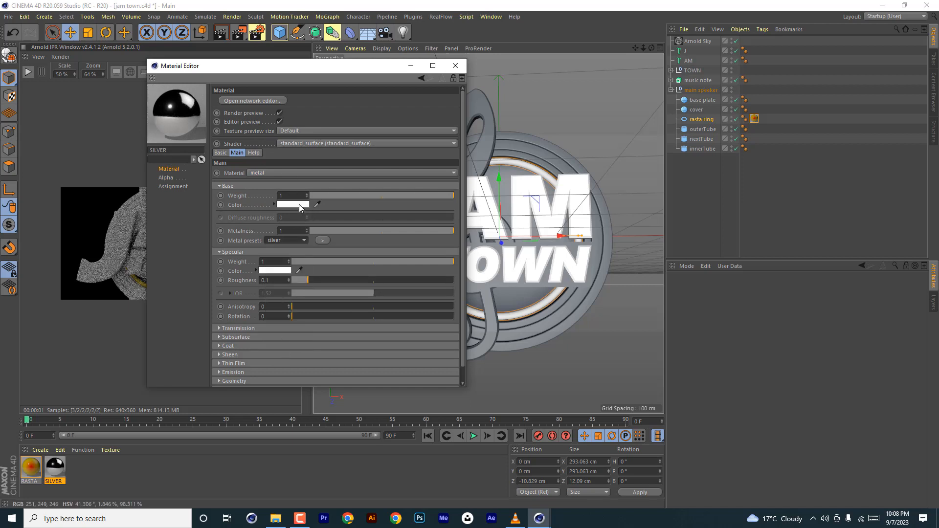
- Set the SILVER material's metalness to 0.75 and its specular roughness to 0.25, keeping base weight at 1
click(412, 195)
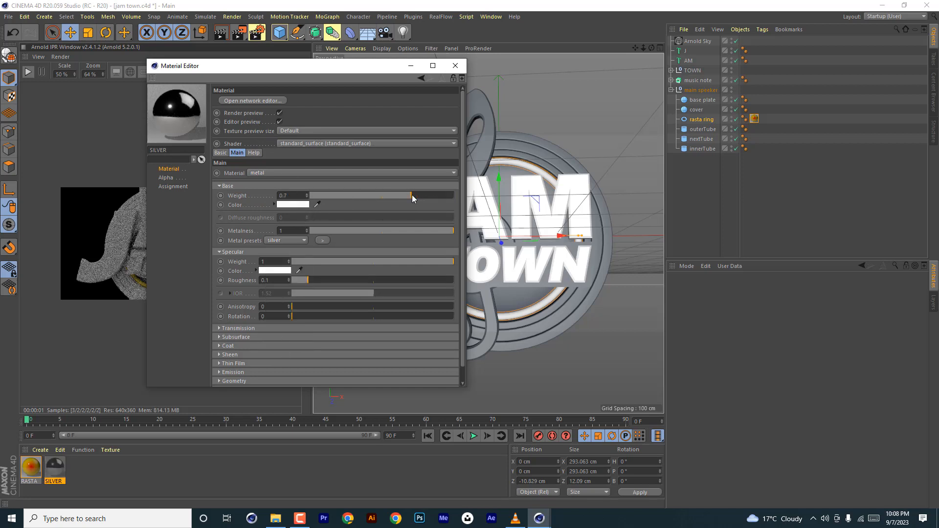
key(ctrl+z)
click(405, 230)
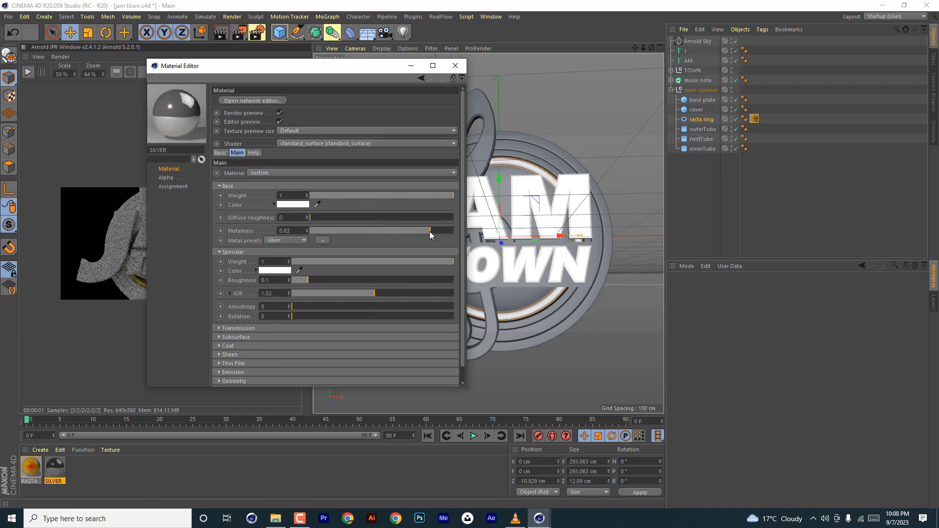
drag(429, 230, 418, 232)
drag(317, 278, 333, 280)
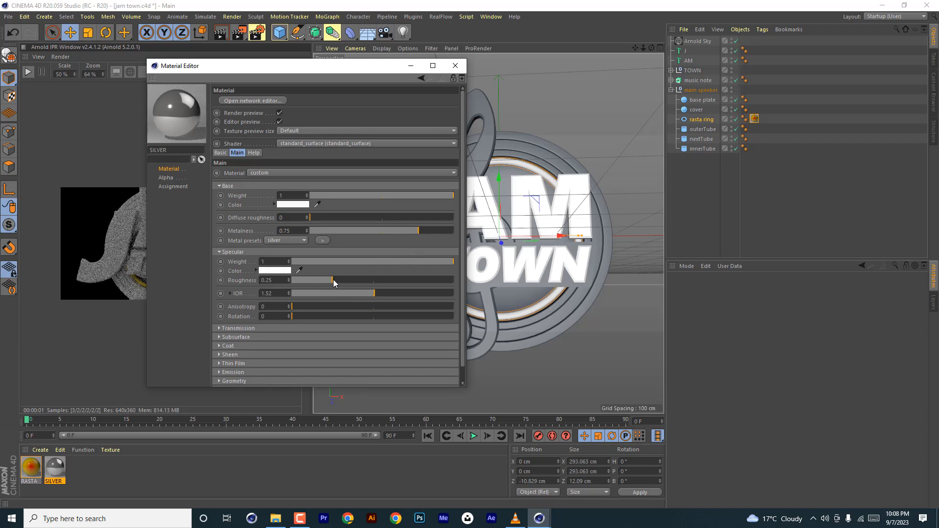
- Close the material settings and apply the SILVER material to the letter J
click(455, 65)
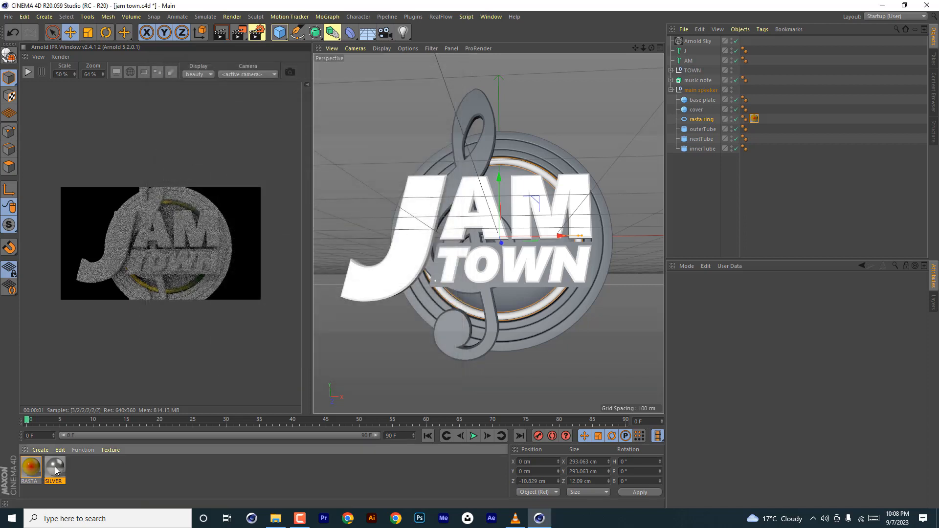
drag(365, 304, 371, 286)
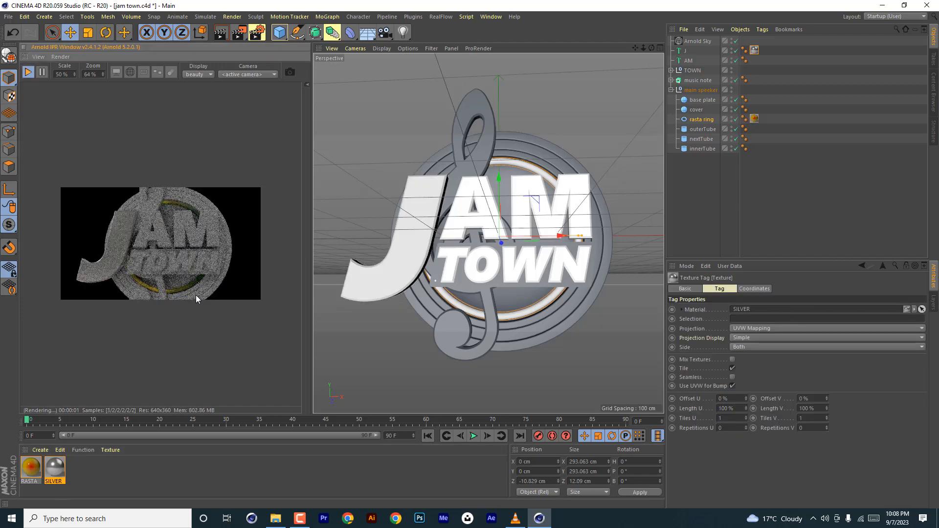
- Raise the SILVER material's metalness to 1 and restart the IPR render with the preview uncovered
double_click(54, 467)
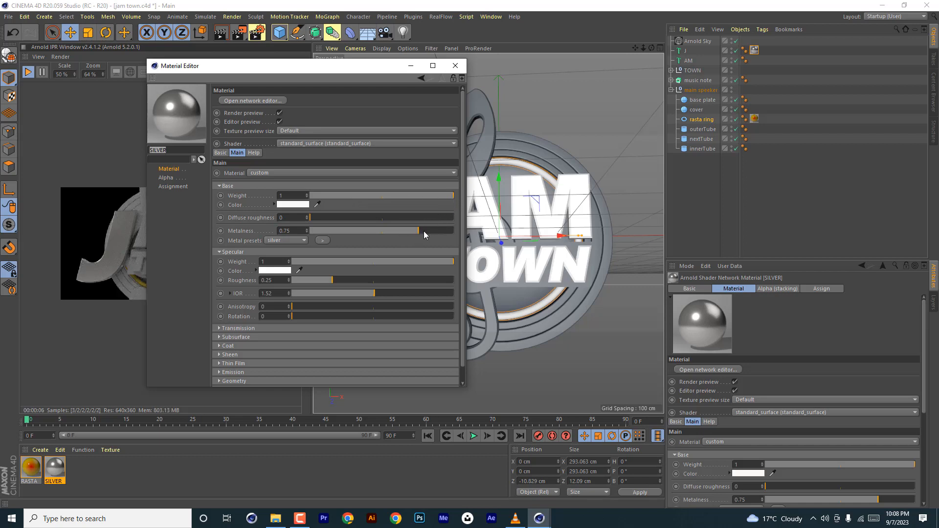
drag(424, 232, 450, 230)
click(28, 73)
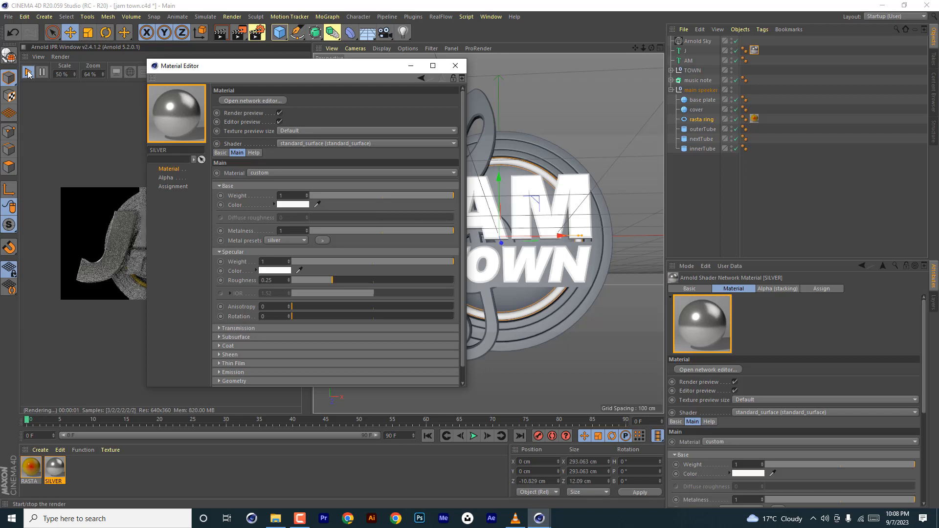
drag(187, 67, 285, 89)
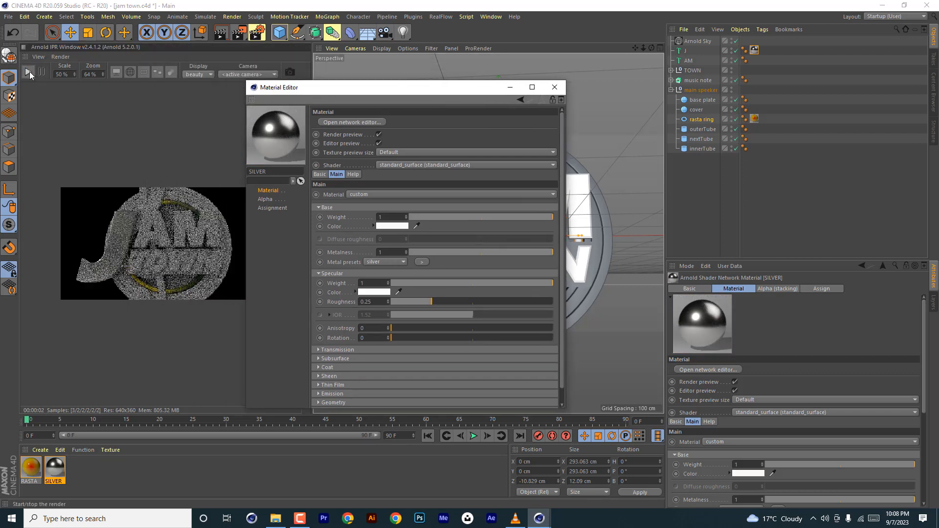
click(28, 73)
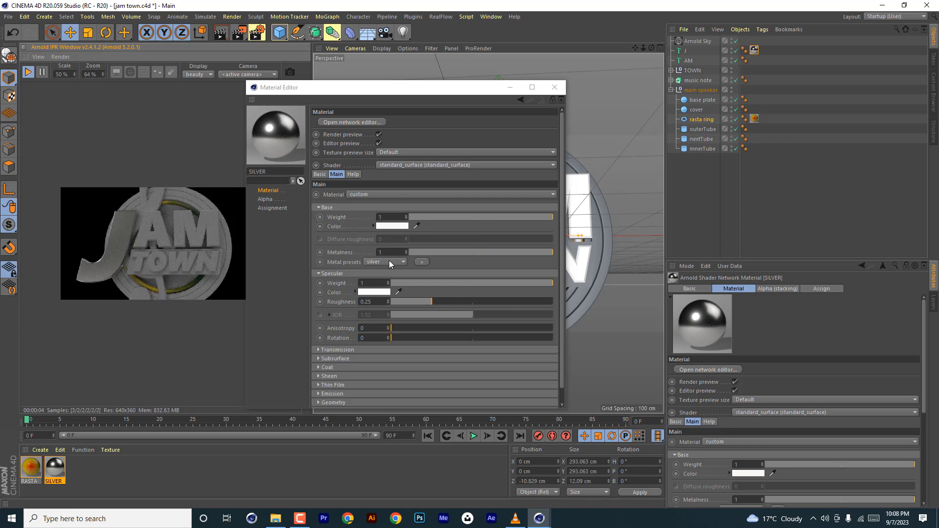
- Try a metalness of 0.42 on the SILVER material and restart the IPR render
click(471, 253)
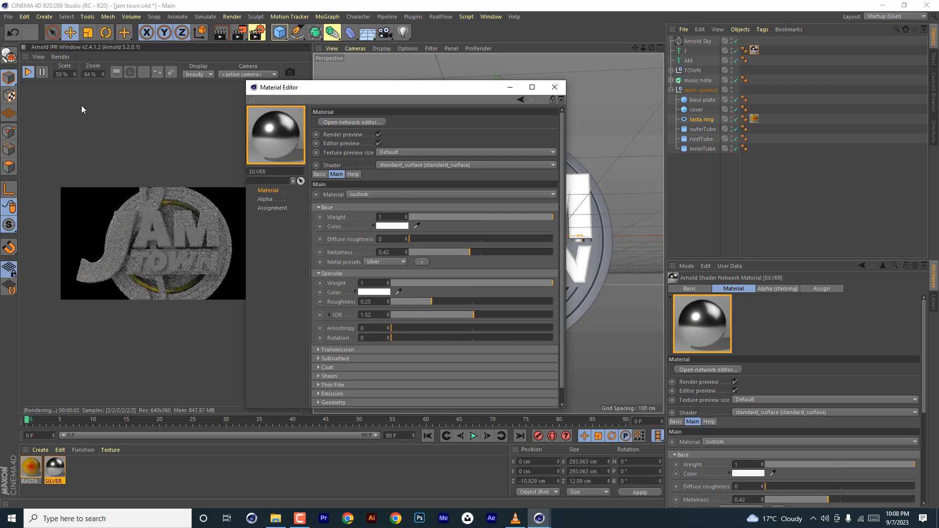
click(28, 73)
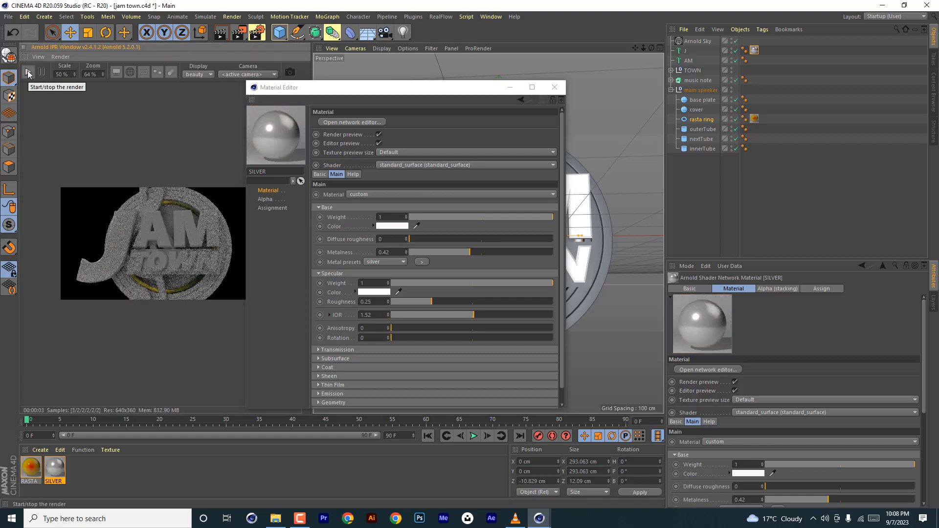
click(28, 73)
- Set the SILVER material's metalness to 1, reset its specular roughness to the default and restart the IPR render
drag(470, 251, 615, 260)
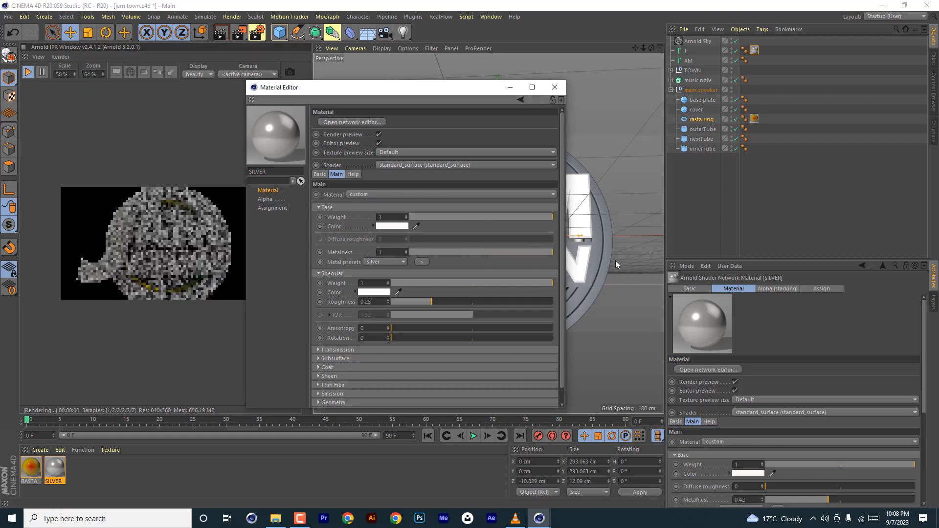
right_click(342, 302)
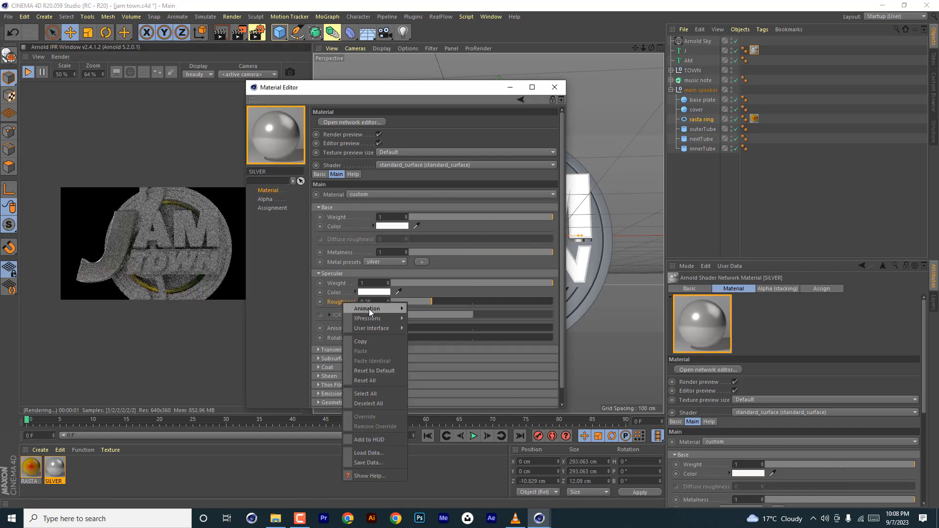
click(371, 370)
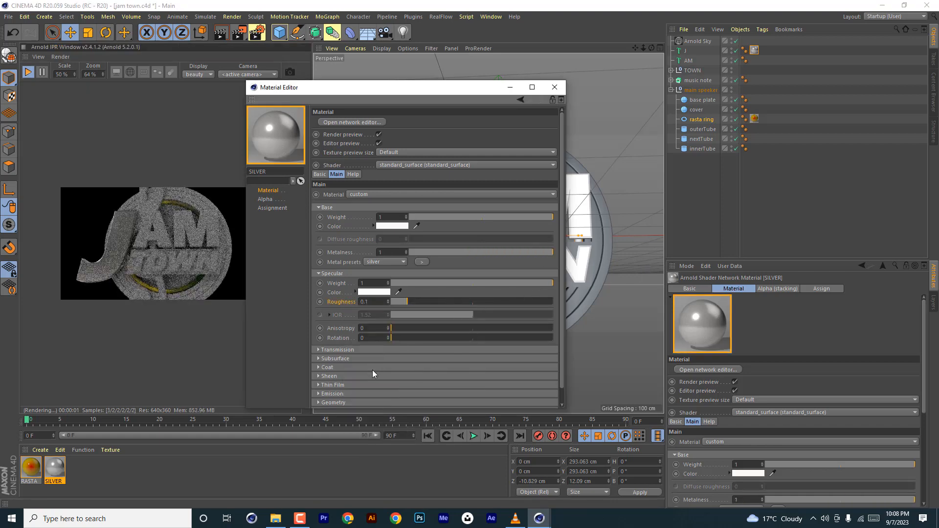
click(28, 74)
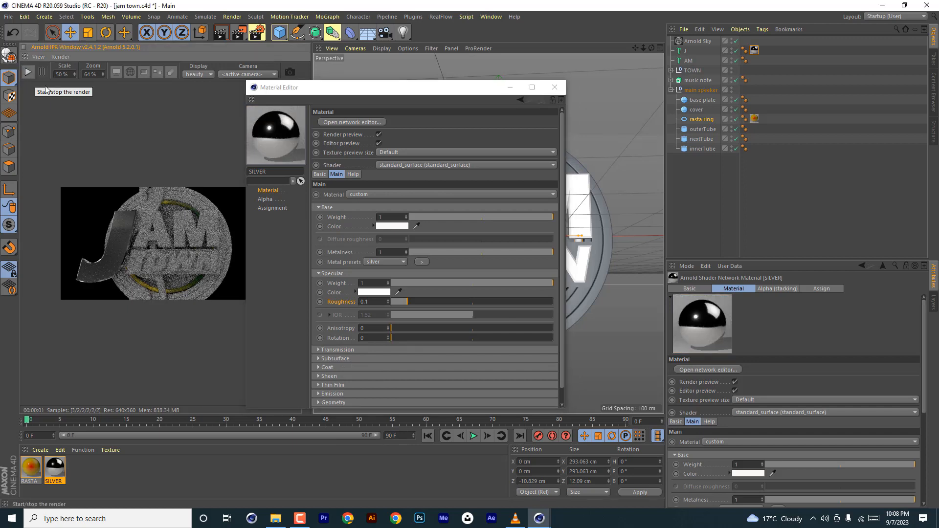
- Try metalness values of 0.69 and 0.82 on the SILVER material in the IPR render and return it to 1
click(509, 253)
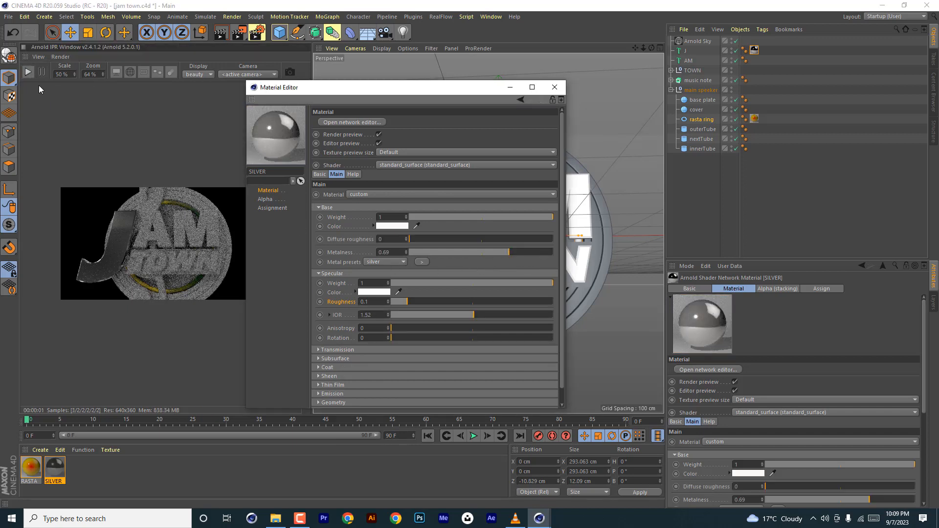
click(28, 73)
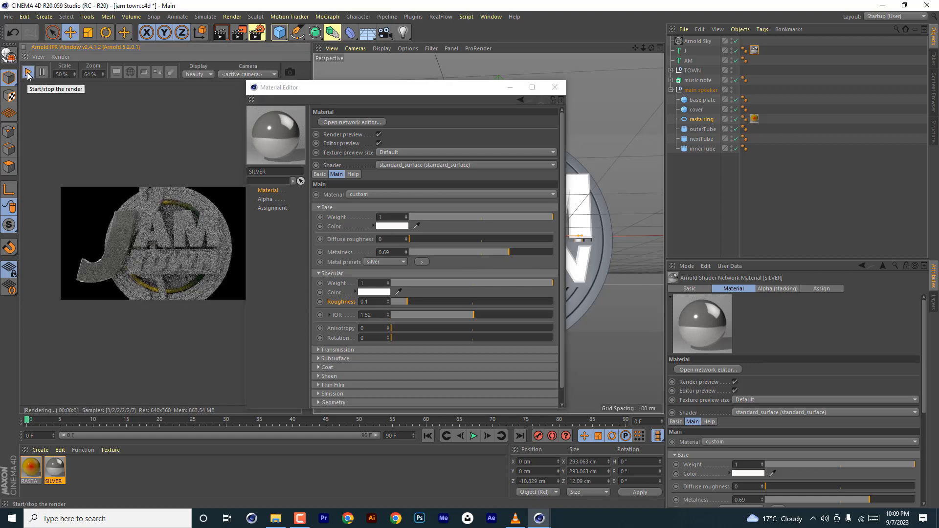
click(527, 252)
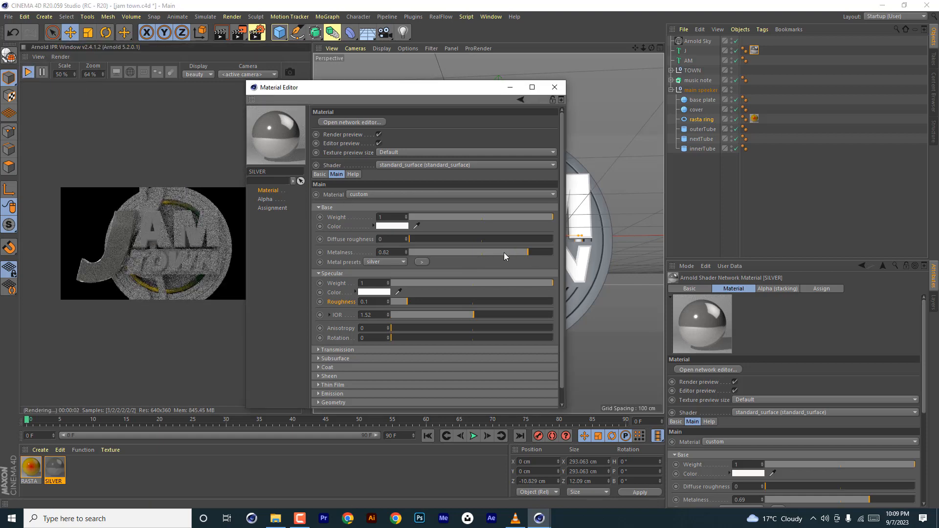
click(28, 72)
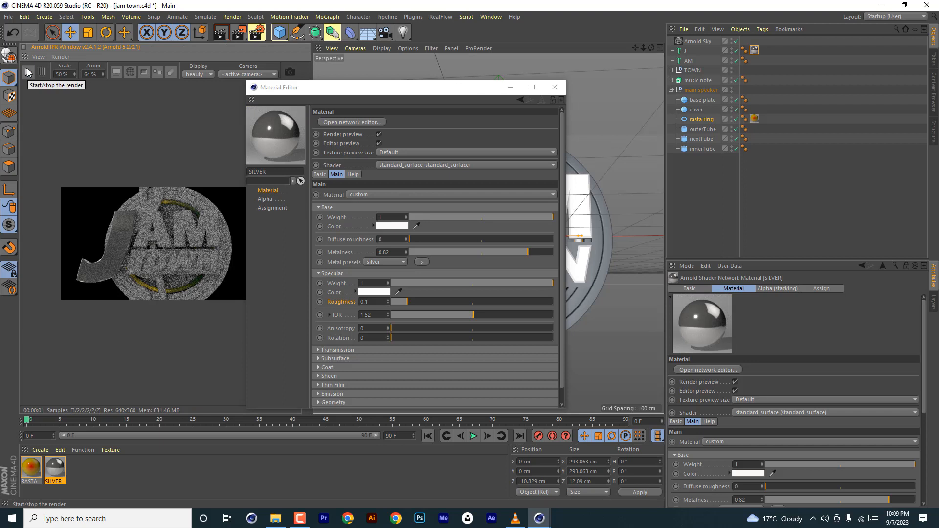
click(27, 72)
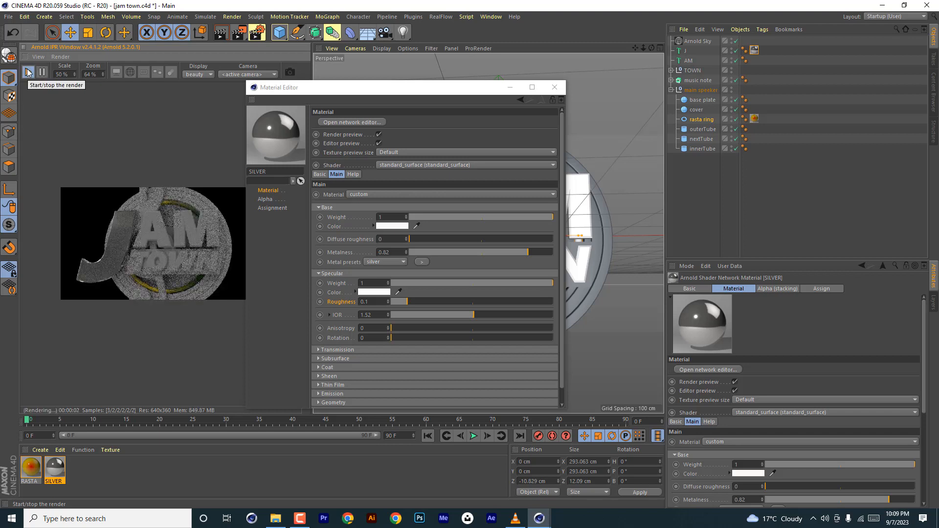
click(27, 73)
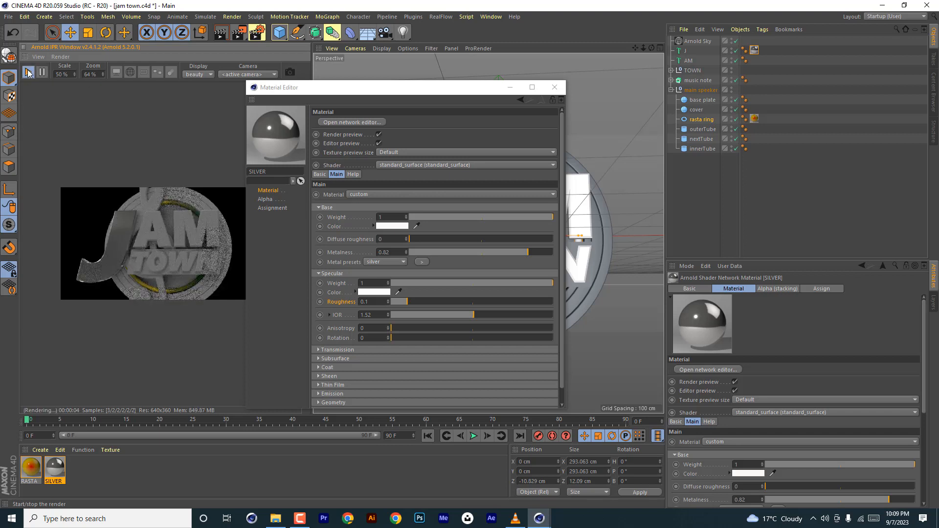
click(530, 251)
drag(530, 252, 607, 259)
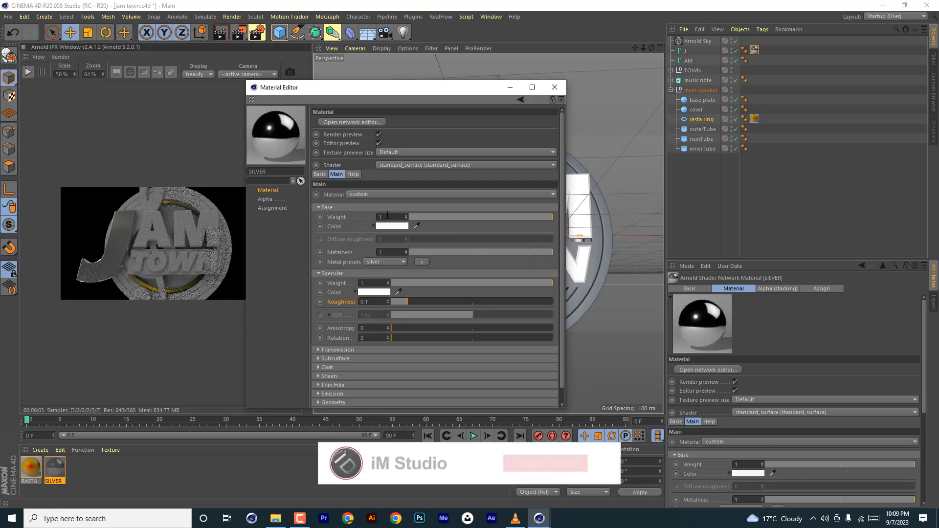
- Try the aluminum metal preset on the SILVER material and examine the rendered letter J from an angled view and close up
click(384, 262)
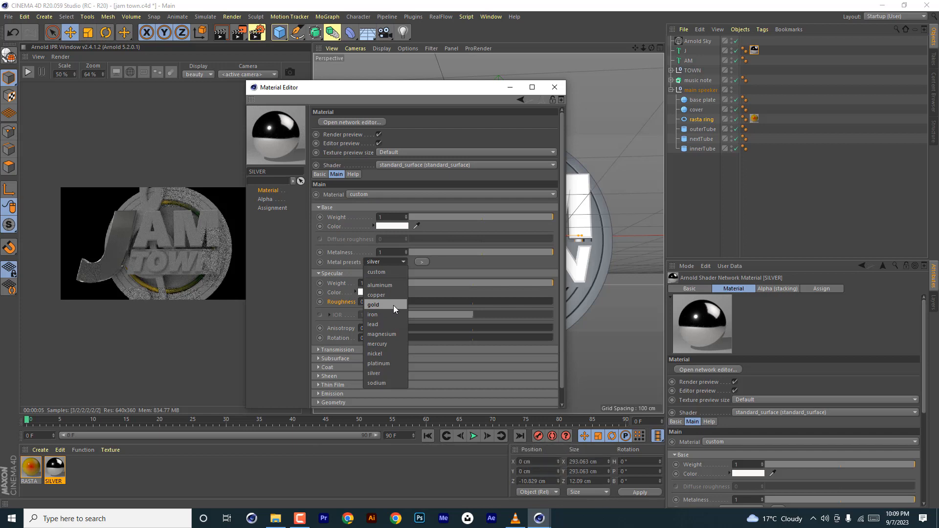
click(386, 285)
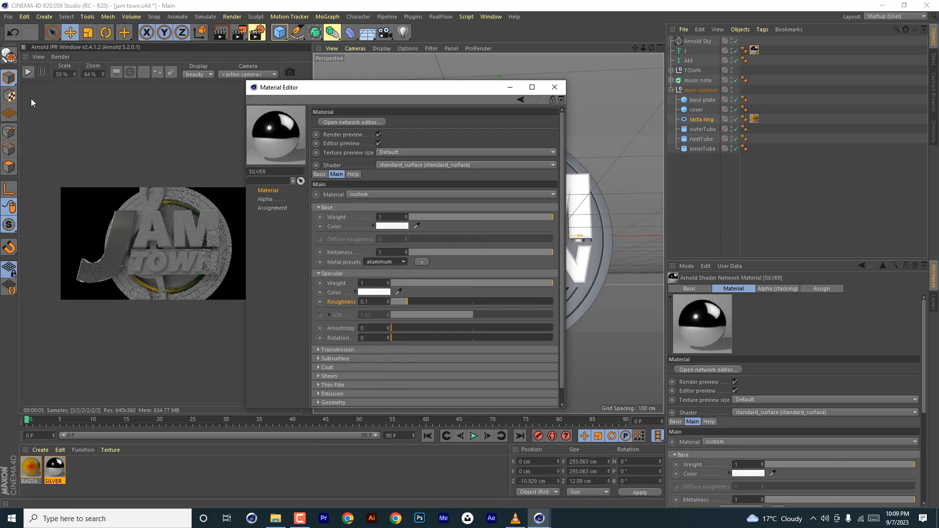
click(28, 73)
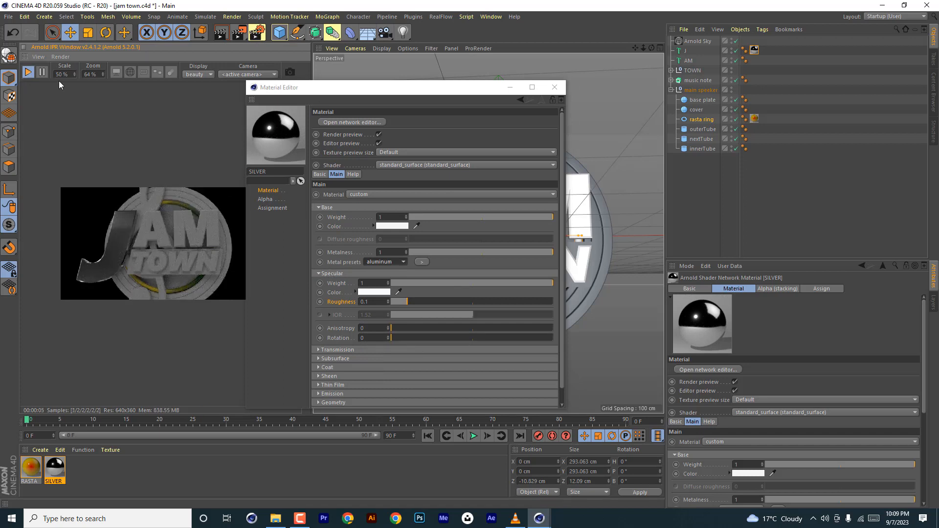
drag(437, 92, 436, 324)
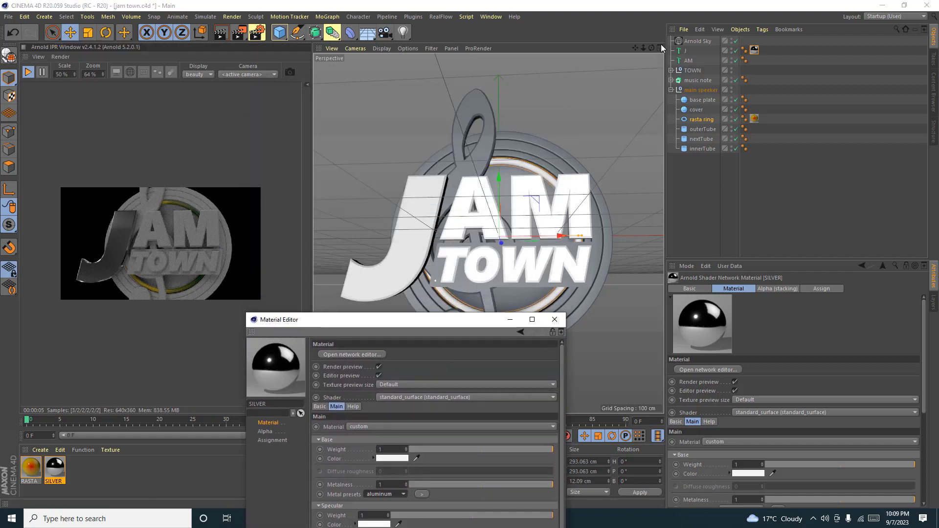
mouse_move(652, 47)
mouse_down()
mouse_move(663, 48)
mouse_move(654, 49)
mouse_up()
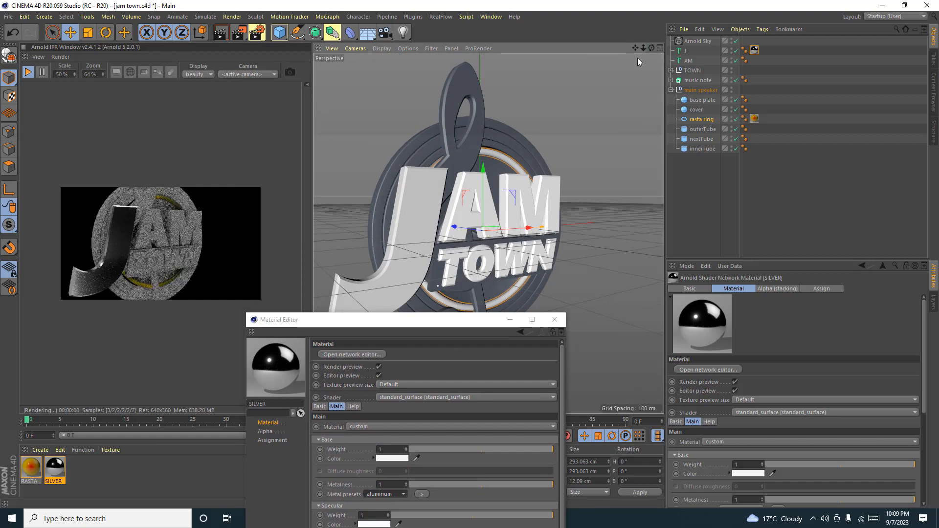
scroll(422, 181, up, 5)
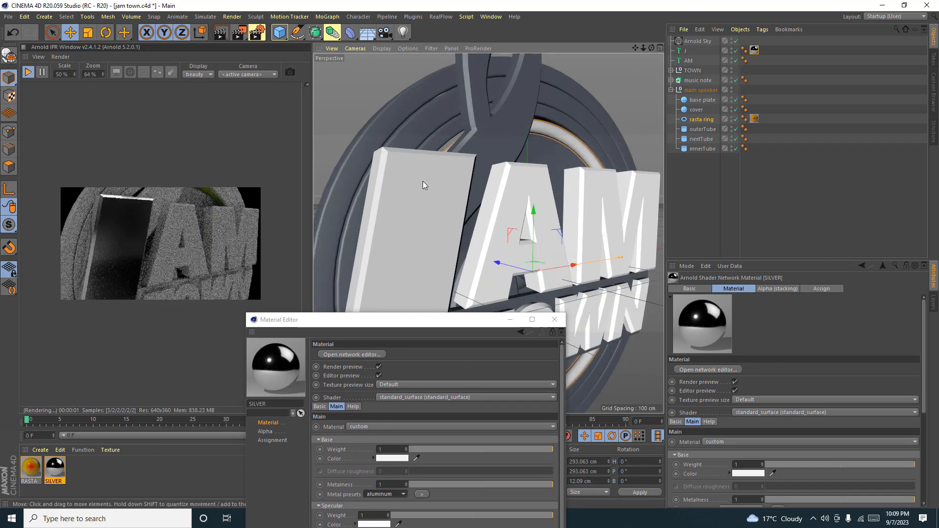
scroll(423, 185, down, 5)
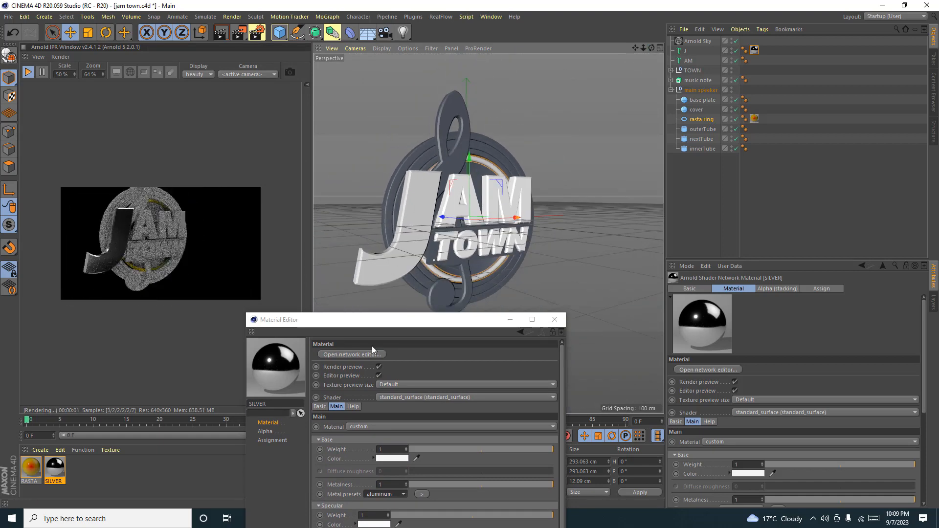
- Try the iron metal preset on the SILVER material in the IPR render
drag(383, 311, 429, 143)
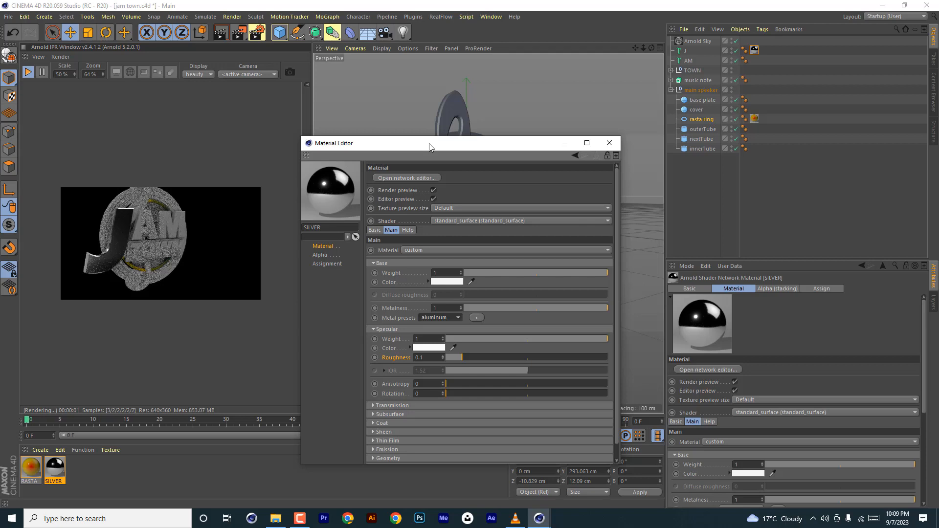
click(426, 251)
click(446, 302)
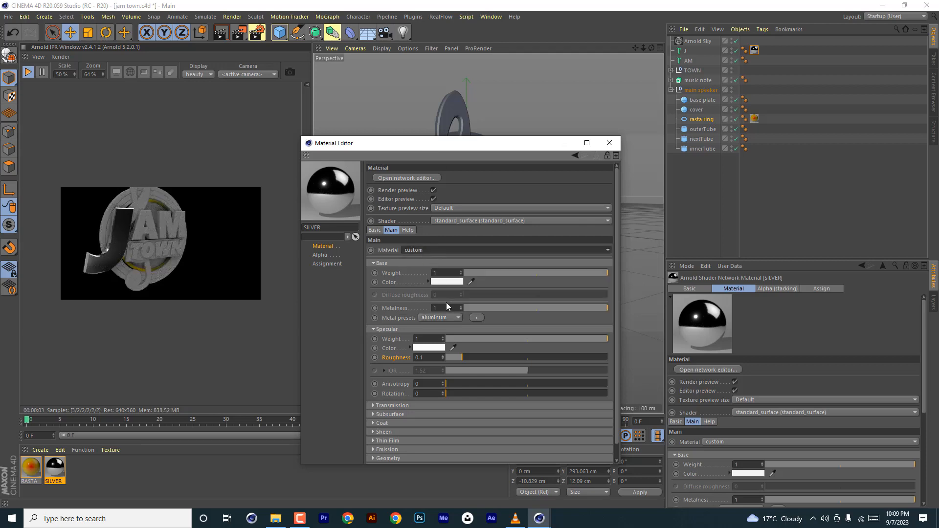
click(442, 316)
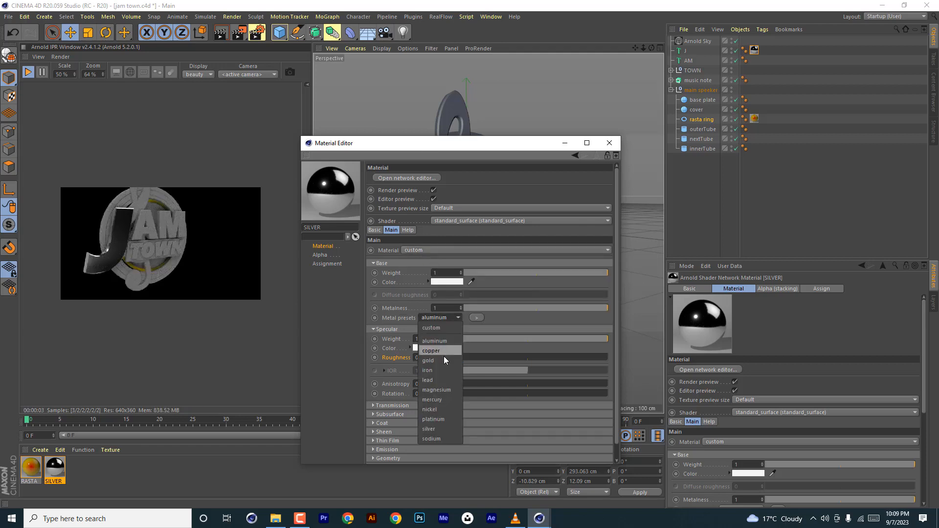
click(441, 370)
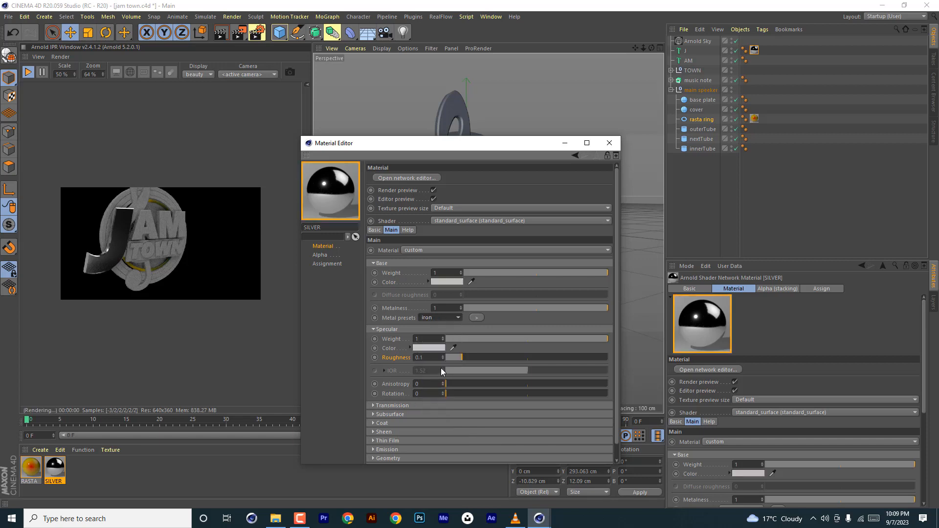
click(27, 73)
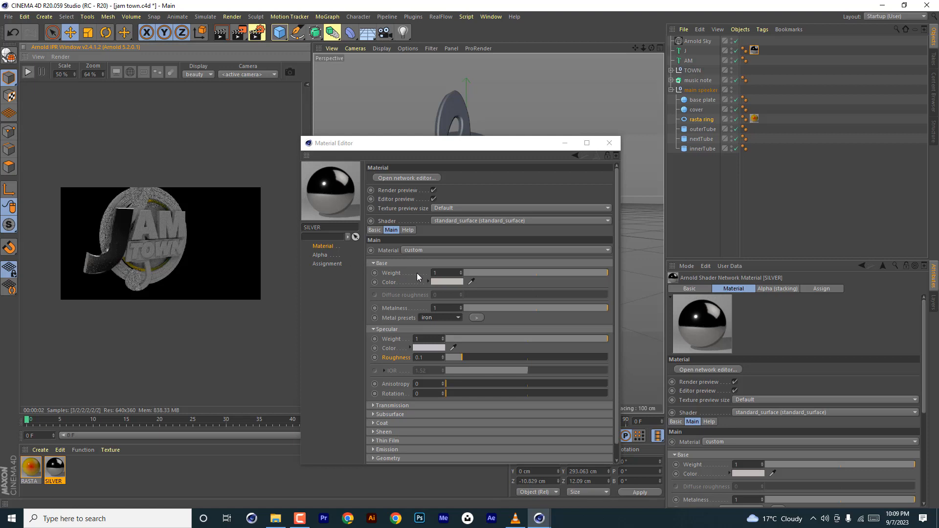
- Set the SILVER material's metal preset back to silver and look into its transmission and subsurface settings
click(432, 318)
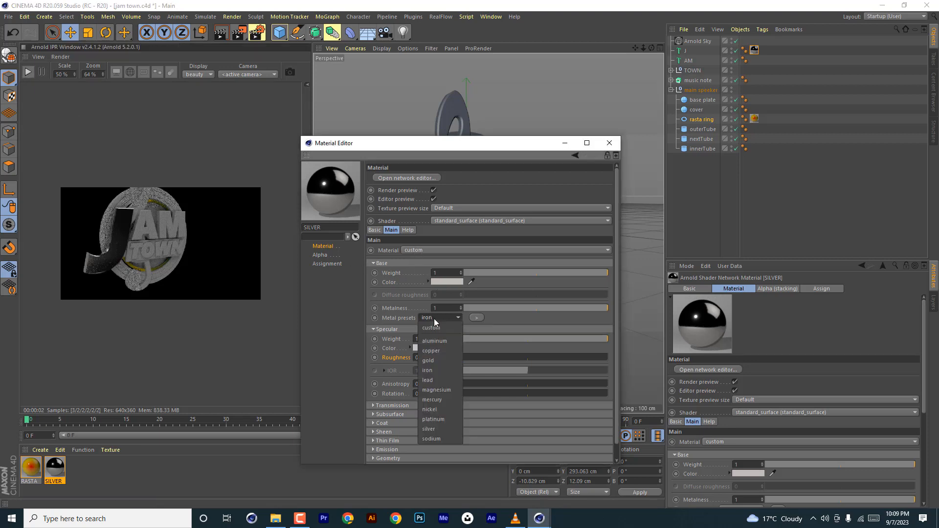
click(435, 427)
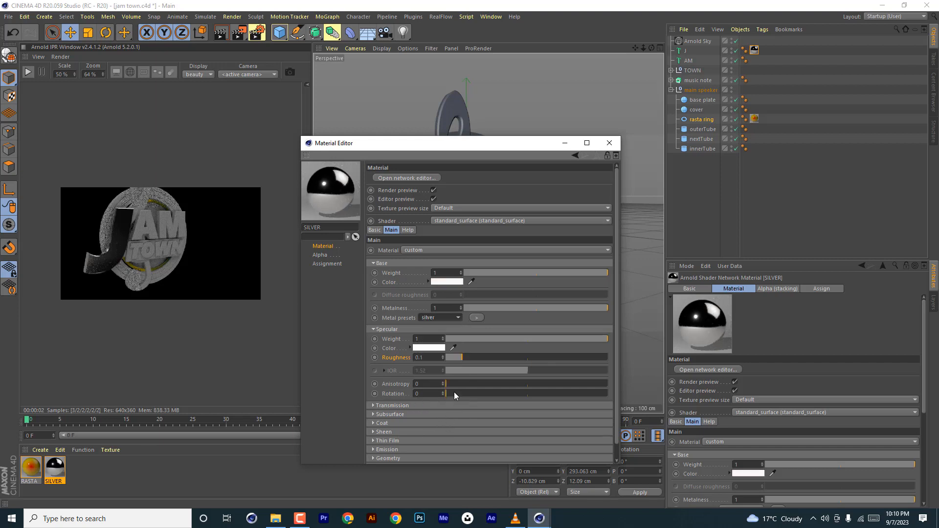
click(372, 405)
click(371, 404)
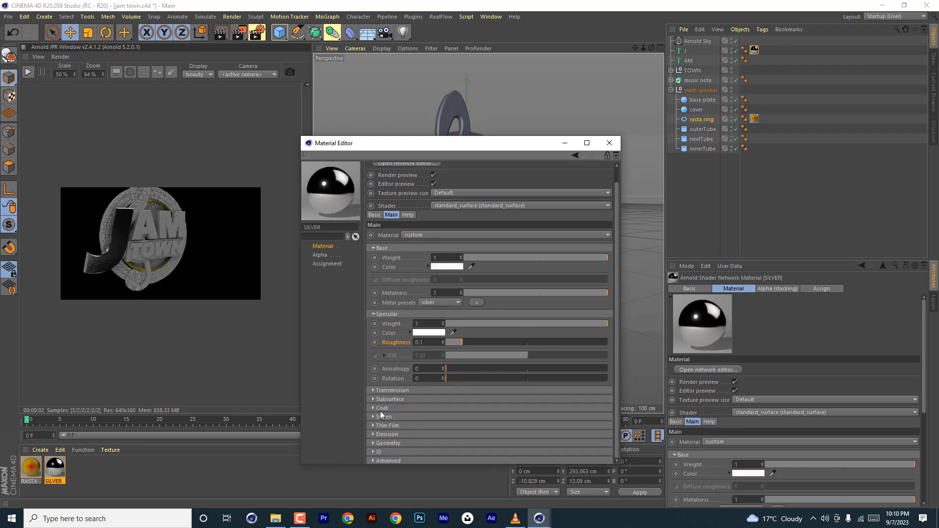
scroll(374, 402, down, 1)
click(375, 400)
click(374, 400)
- Try an emission weight of 0.16 on the SILVER material in the IPR render and return it to 0
click(373, 434)
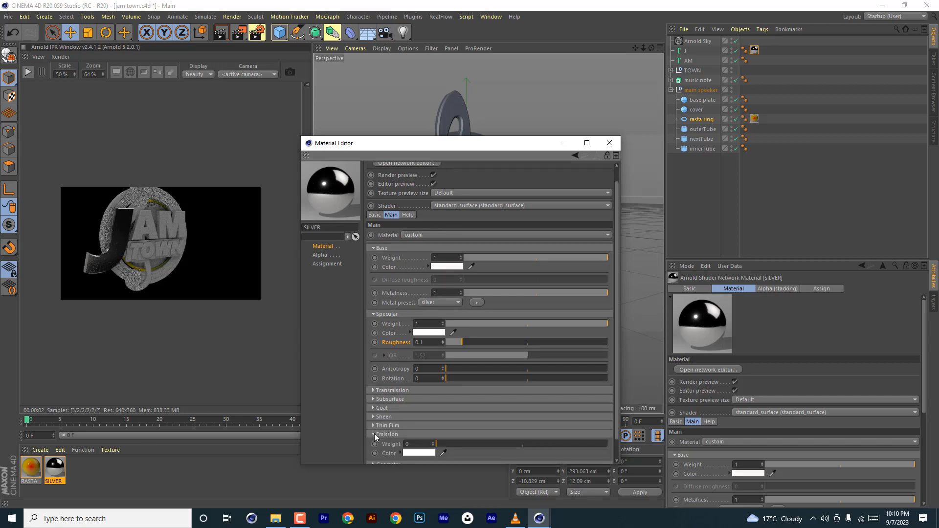
drag(443, 444, 466, 444)
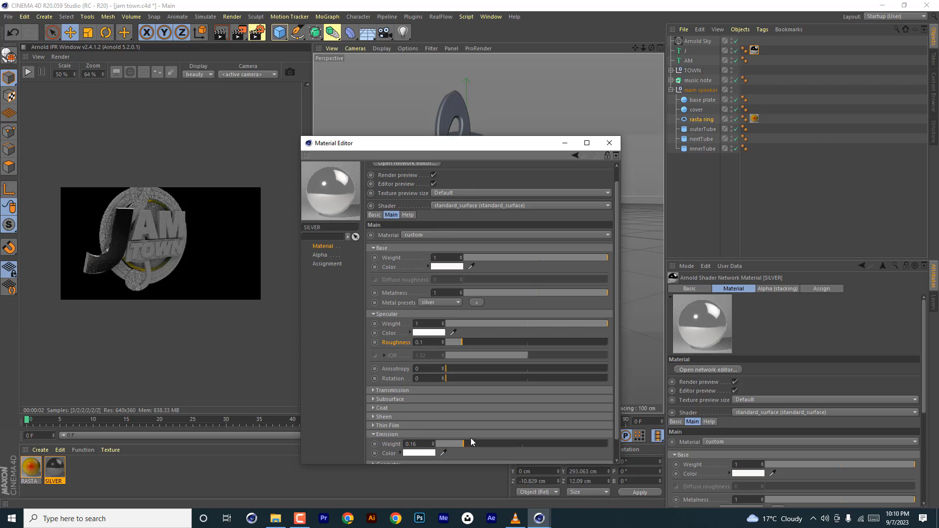
click(28, 72)
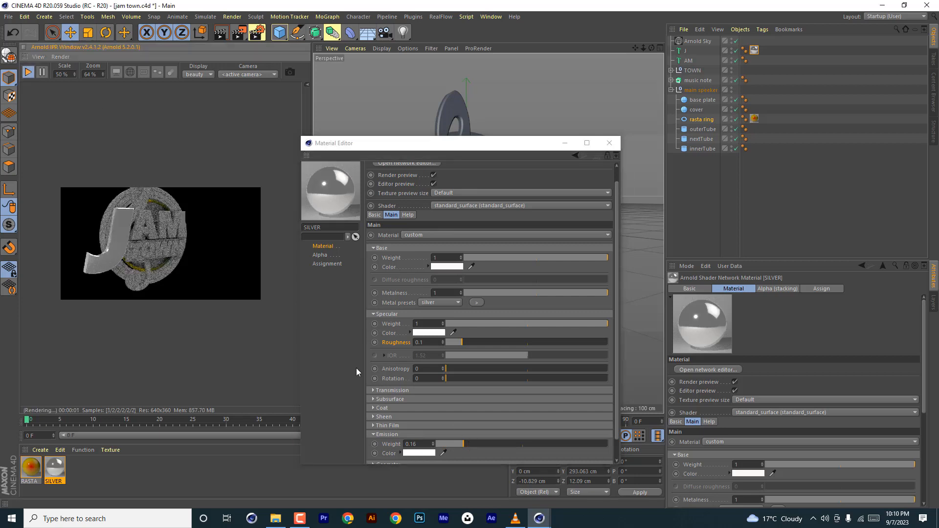
drag(459, 442, 394, 439)
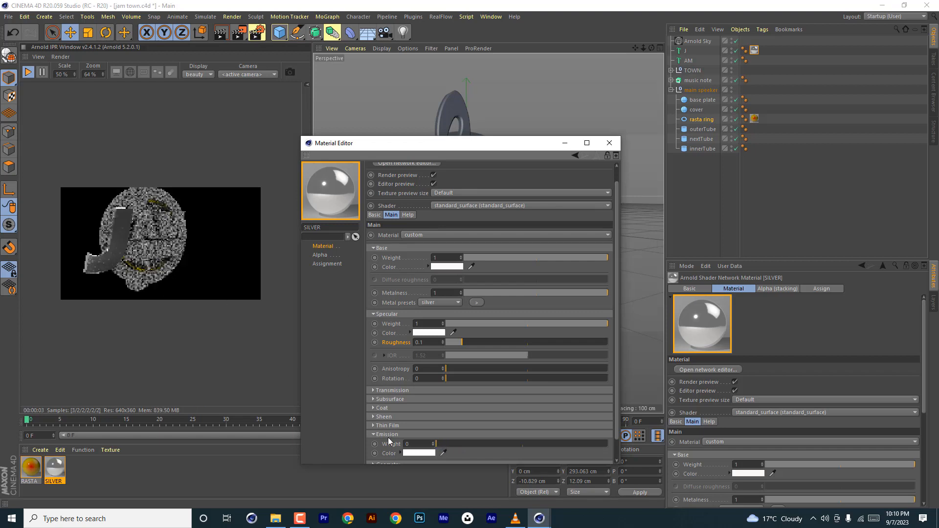
click(394, 434)
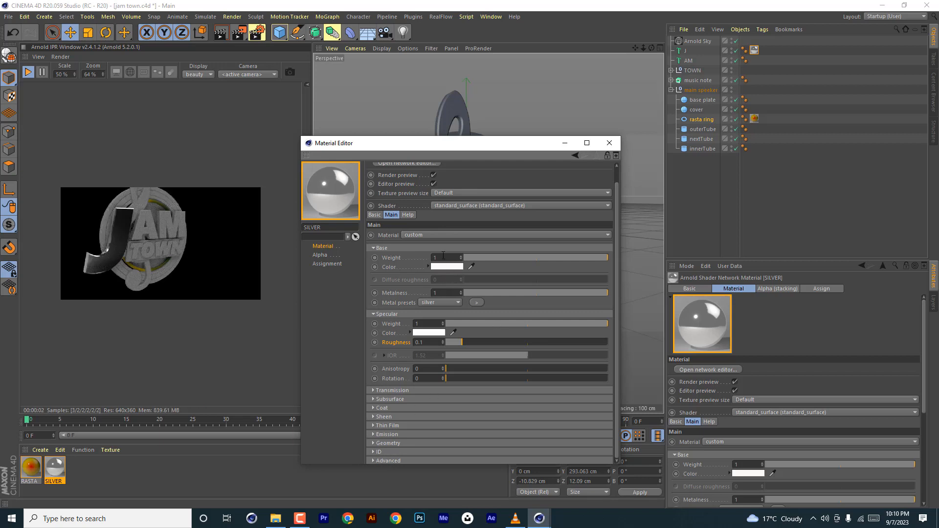
- Keep the SILVER material's base weight at 1, close the material settings and restart the IPR render
drag(608, 258, 626, 258)
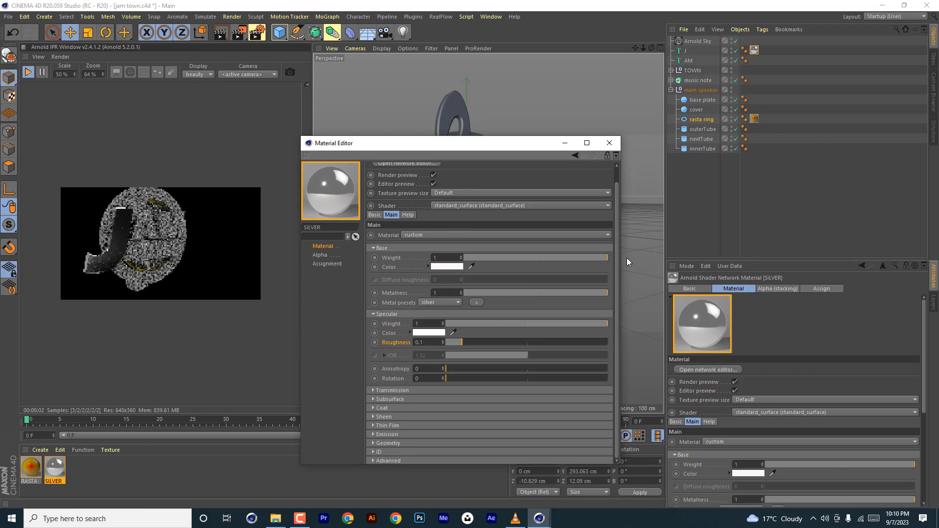
click(610, 143)
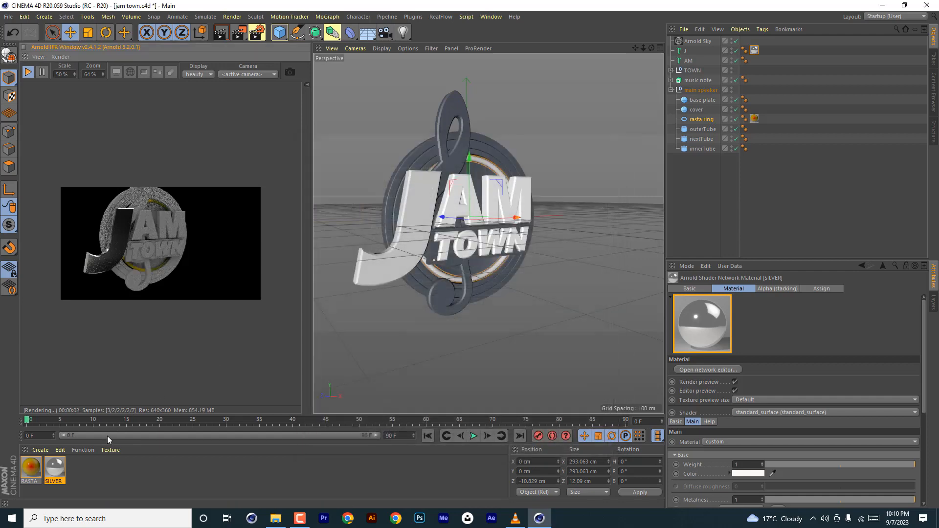
click(28, 72)
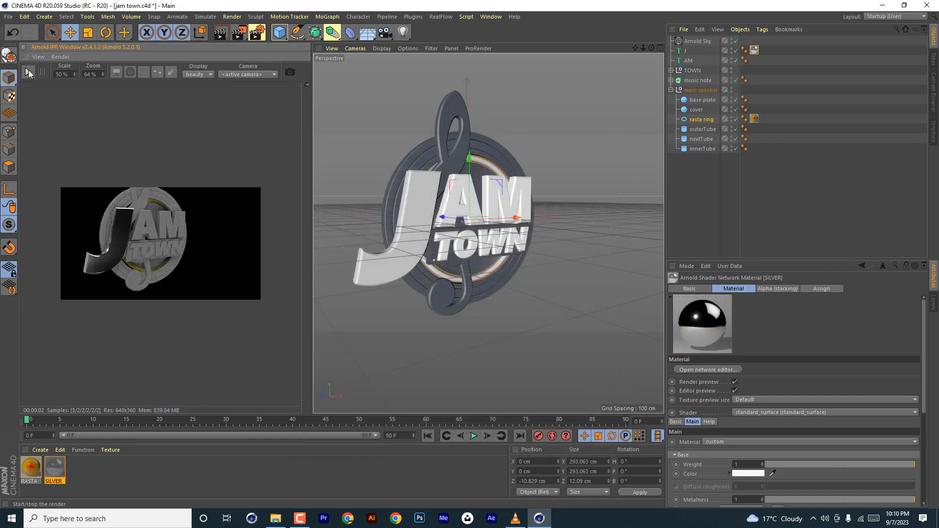
click(29, 72)
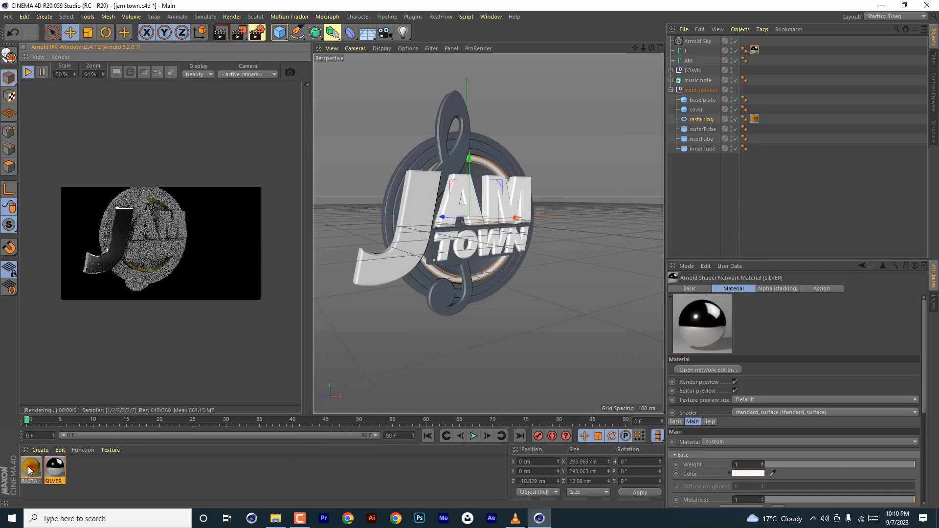
- Apply the RASTA material to the J text restricted to selection R1 and restart the IPR render
drag(26, 466, 711, 118)
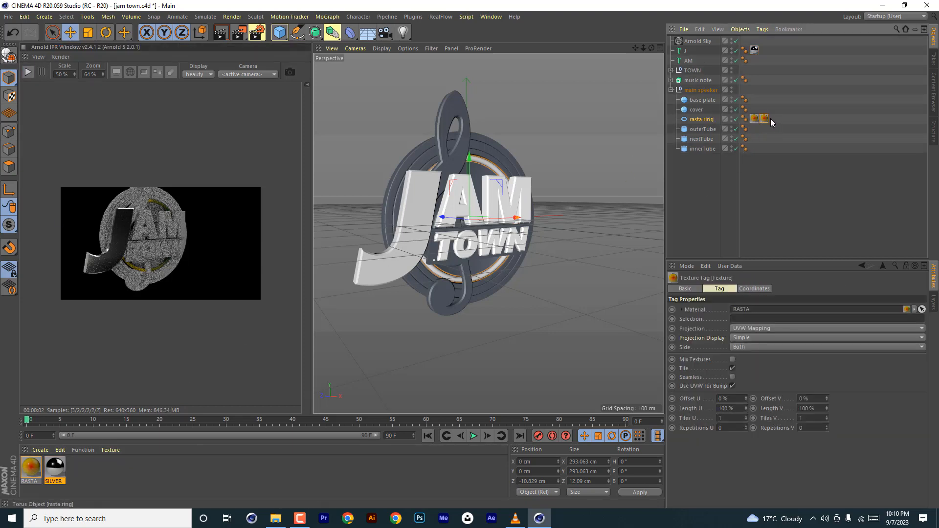
key(Delete)
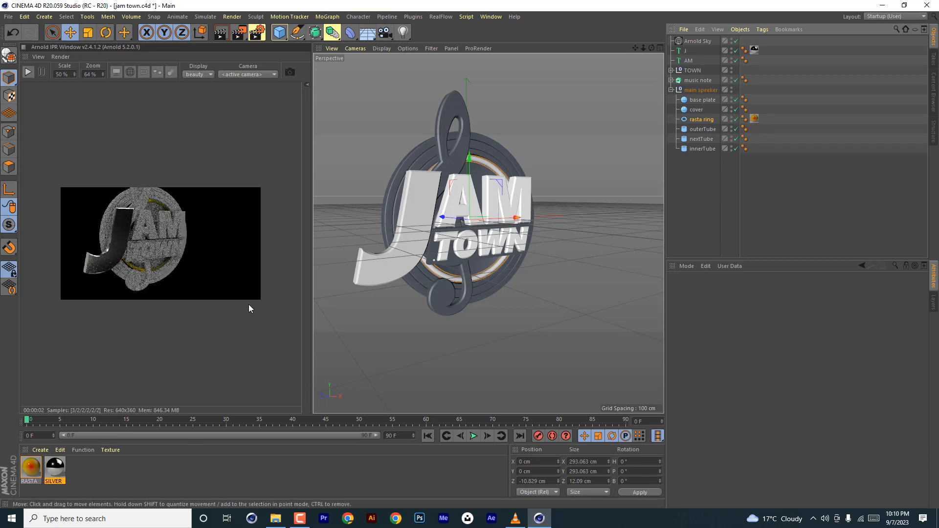
drag(55, 469, 690, 50)
click(750, 319)
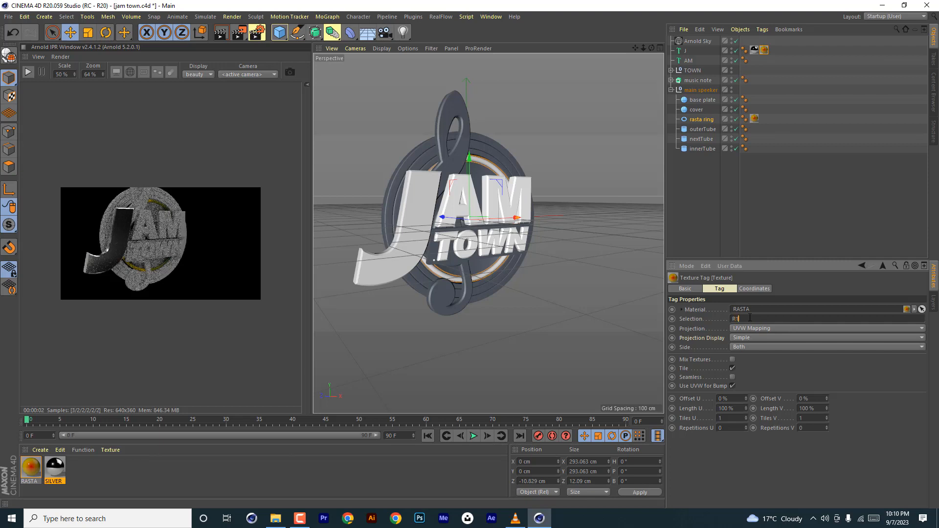
click(28, 71)
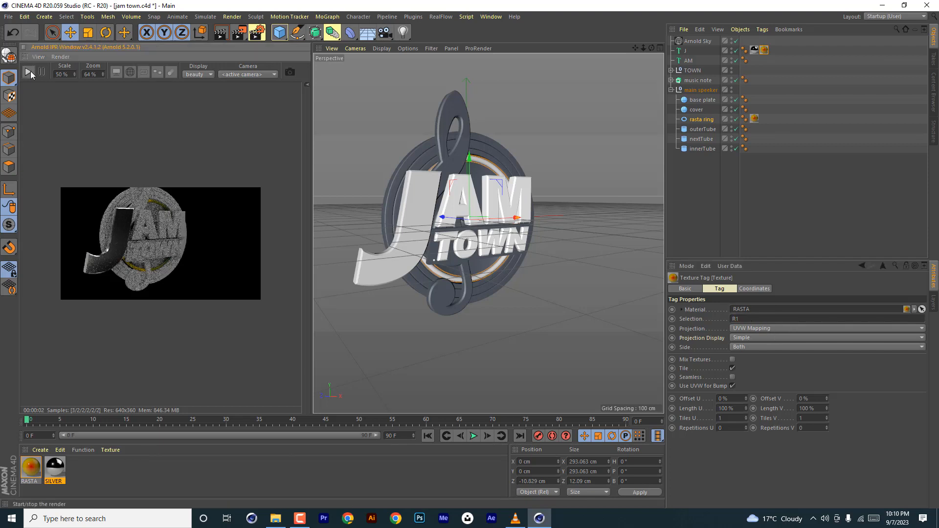
scroll(106, 247, up, 3)
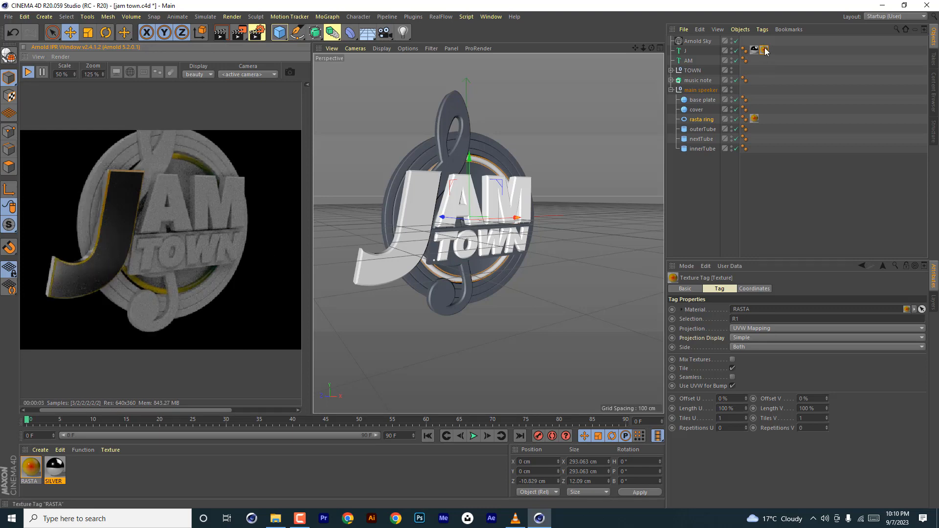
- Try cubic projection for the RASTA texture on the J text and return it to UVW Mapping
click(767, 328)
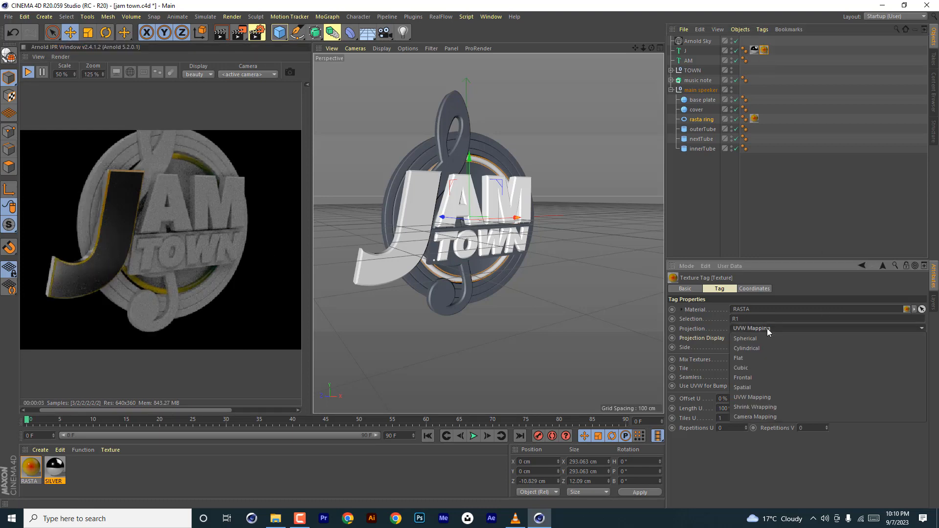
click(749, 368)
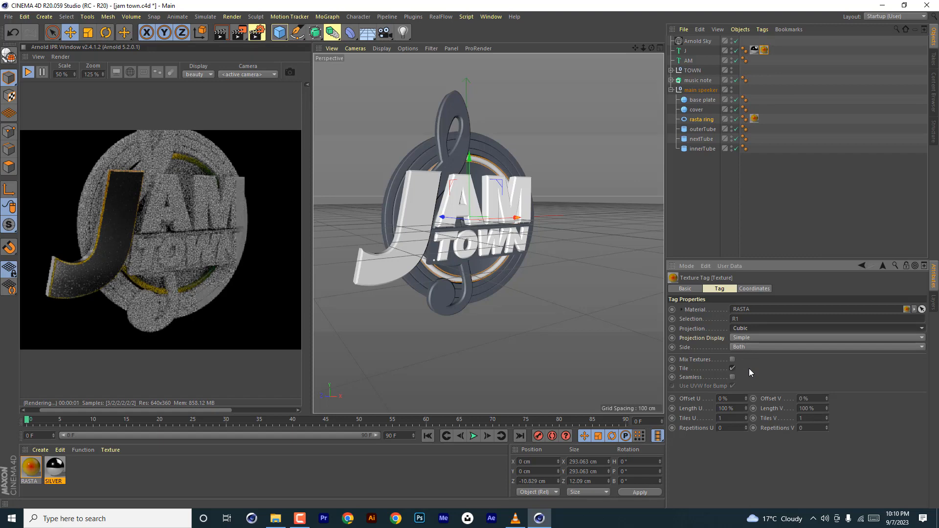
scroll(418, 186, up, 3)
scroll(418, 186, up, 2)
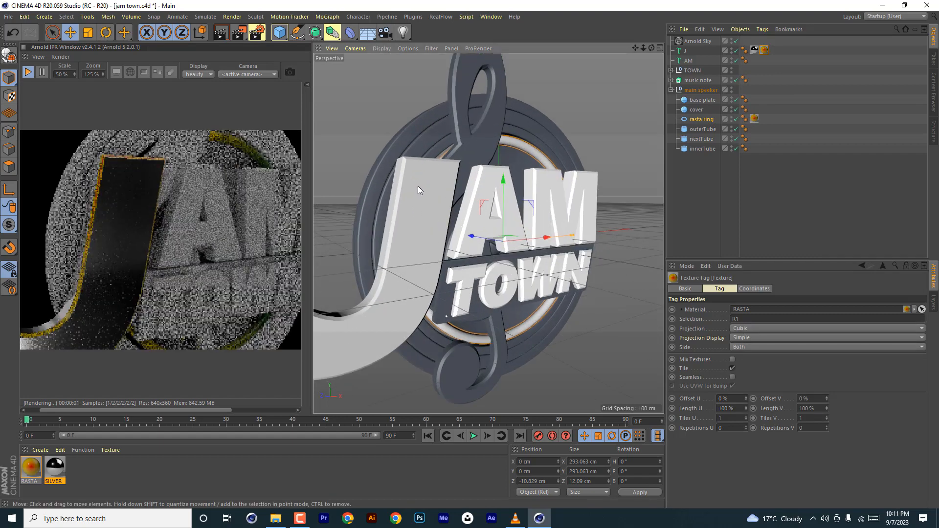
click(748, 329)
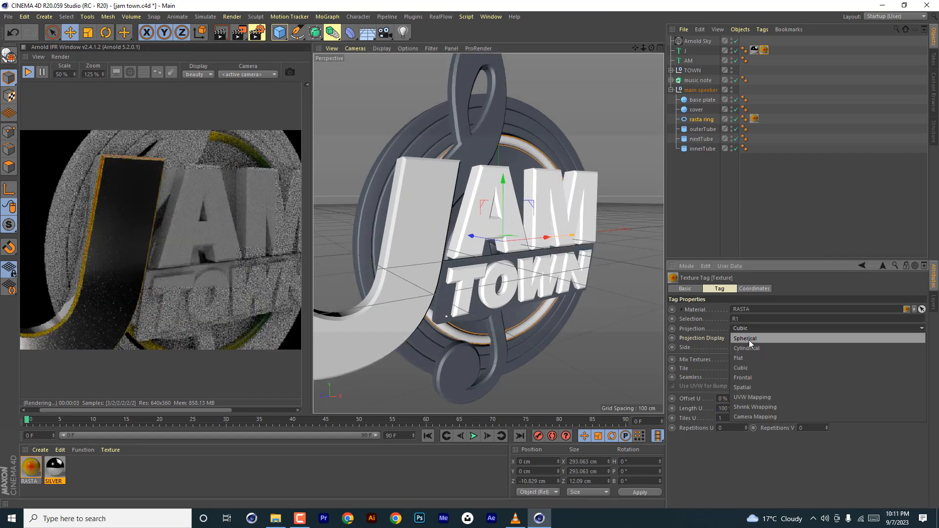
click(752, 397)
scroll(453, 300, down, 3)
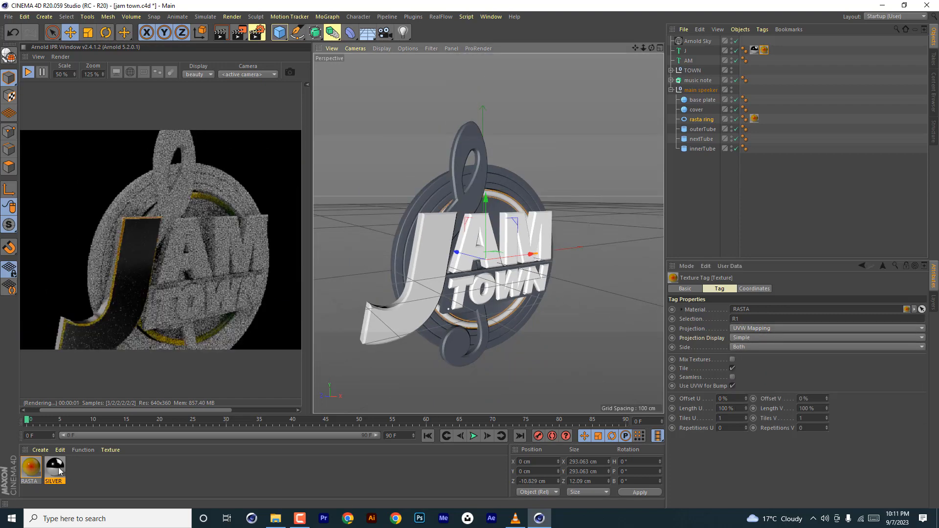
- Switch the SILVER material to the plastic preset, set its metalness to 0.28 and restart the IPR render
double_click(55, 467)
drag(307, 68, 445, 61)
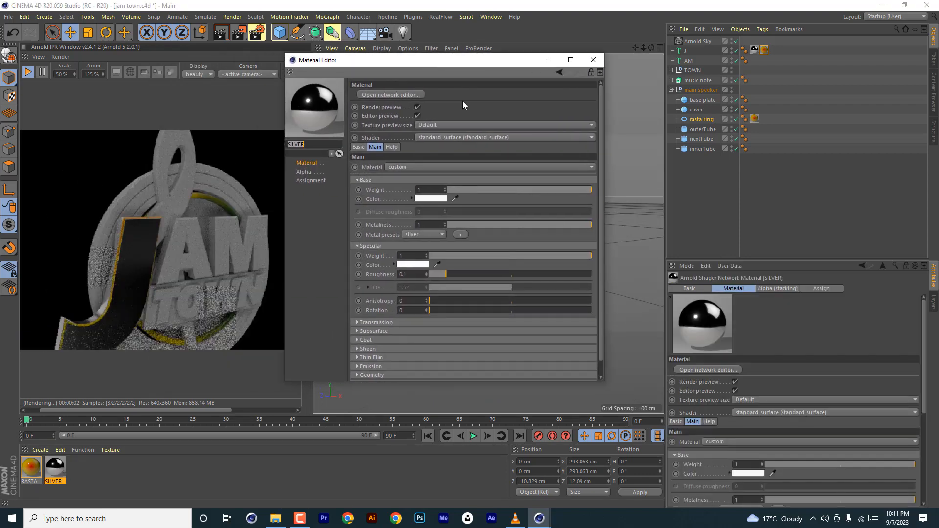
click(408, 166)
click(404, 187)
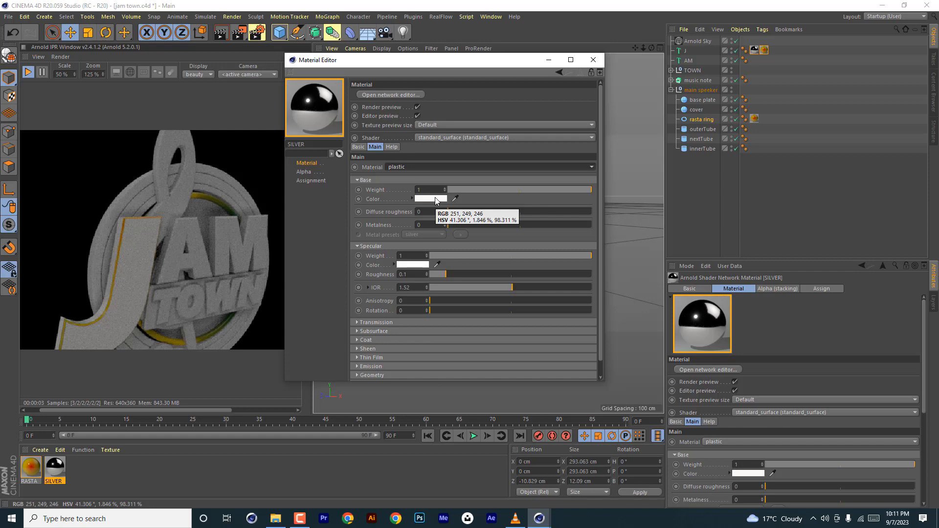
drag(459, 224, 488, 224)
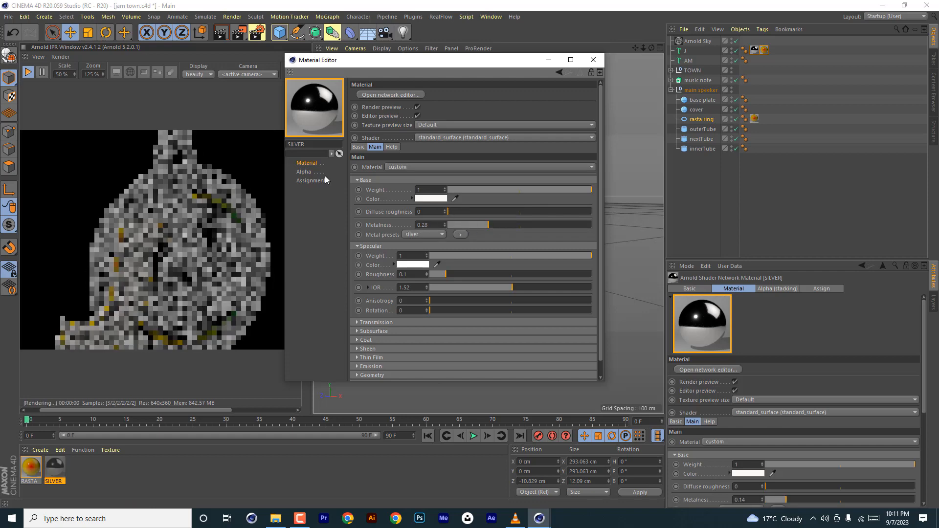
click(28, 73)
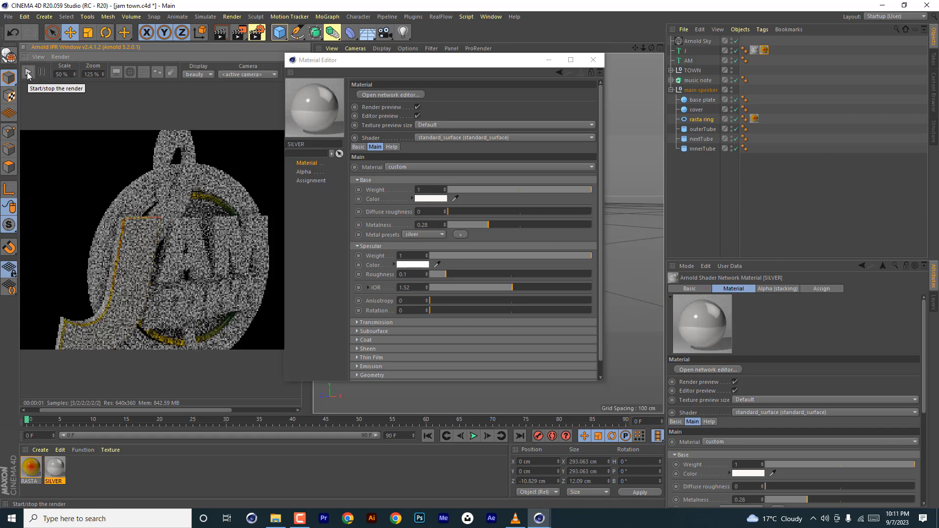
click(28, 73)
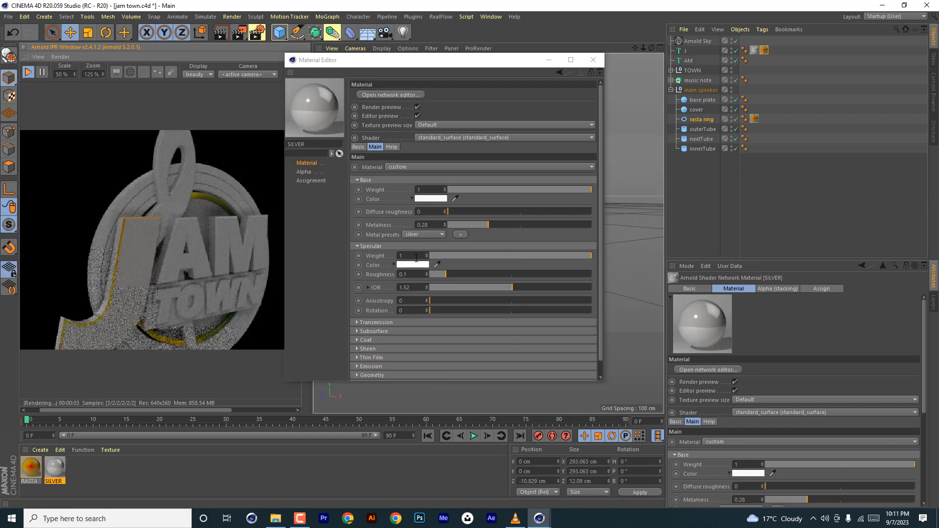
- Set the SILVER material's metalness to 0.52 and brighten its base color to pure white
scroll(625, 226, down, 3)
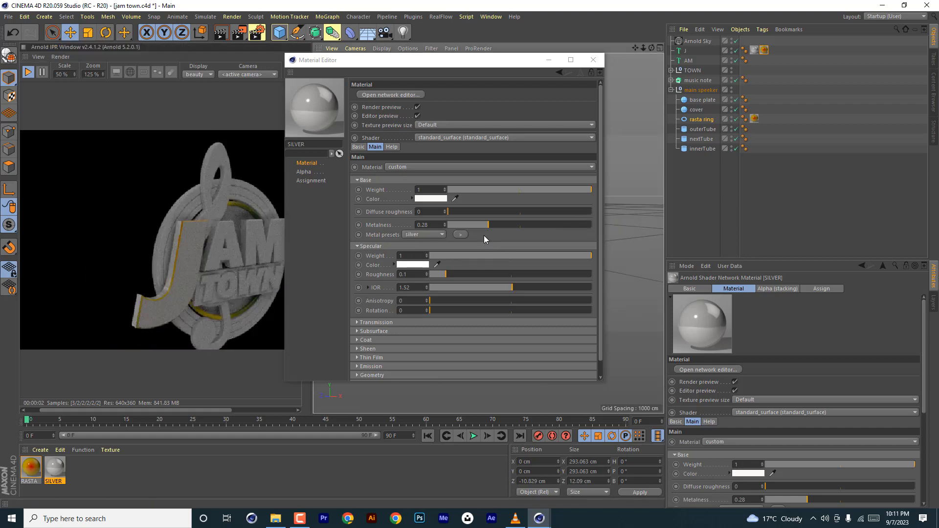
drag(488, 224, 519, 223)
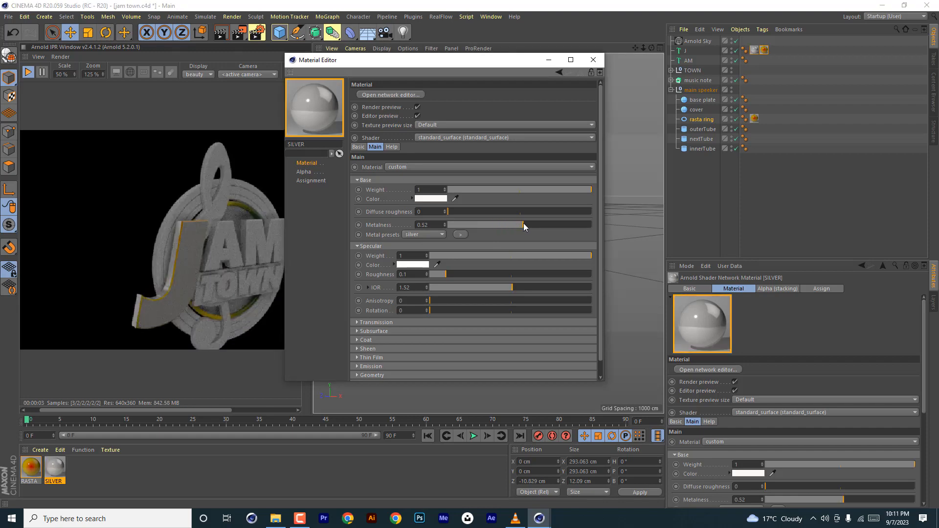
click(432, 198)
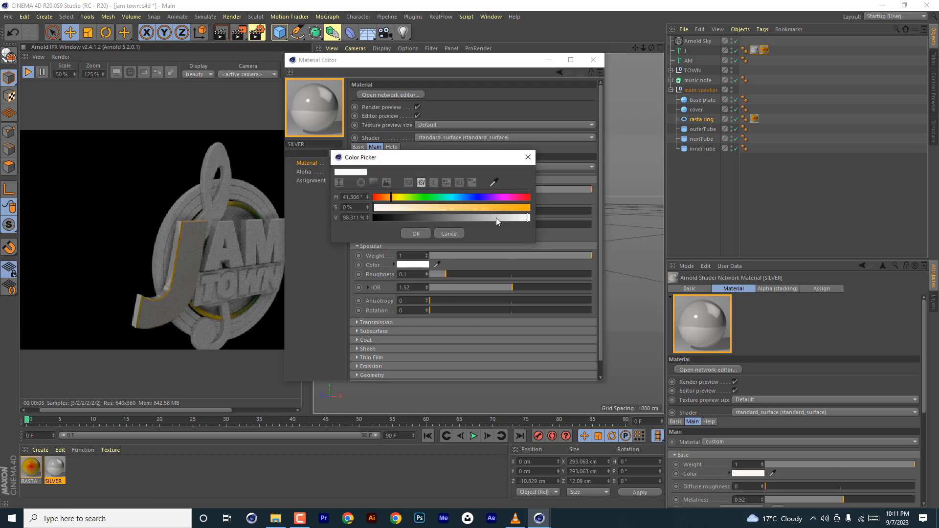
drag(496, 218, 554, 222)
click(416, 233)
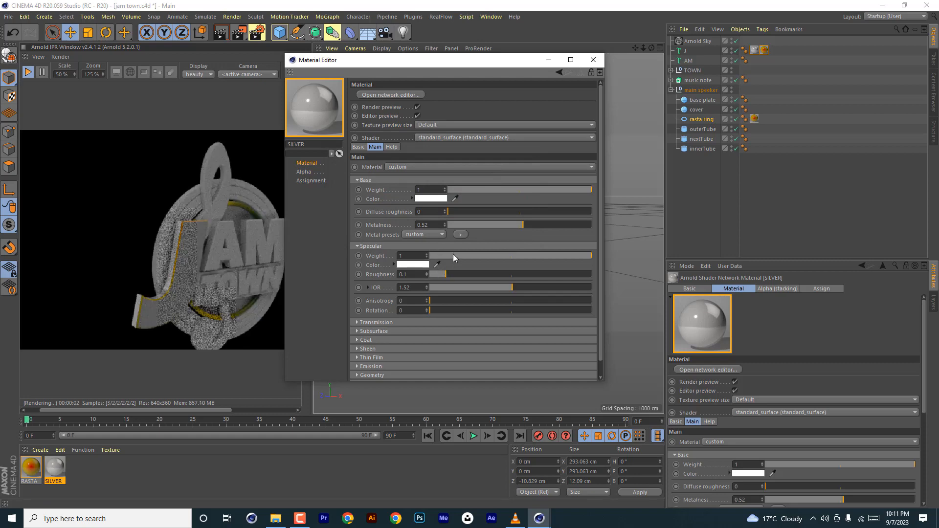
- Try a diffuse roughness of 0.16 on the SILVER material and return it to 0
drag(456, 210, 471, 210)
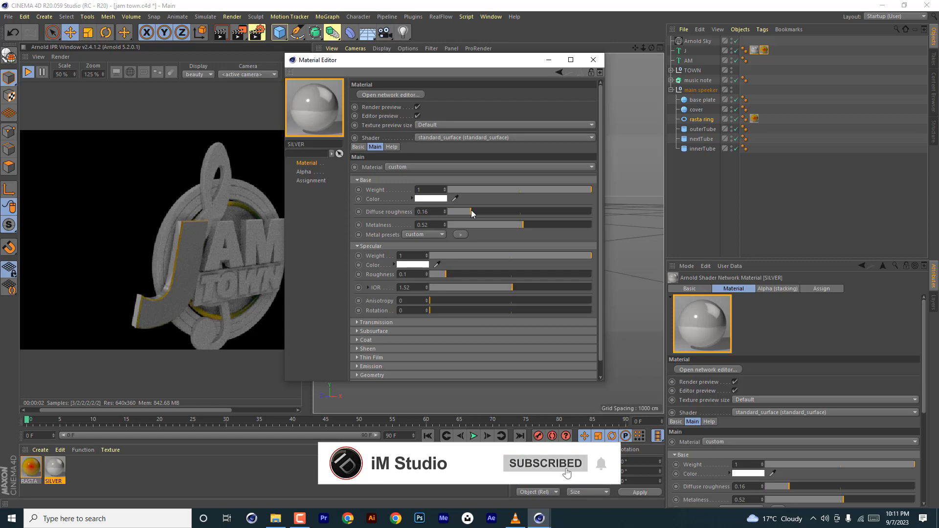
drag(652, 48, 635, 48)
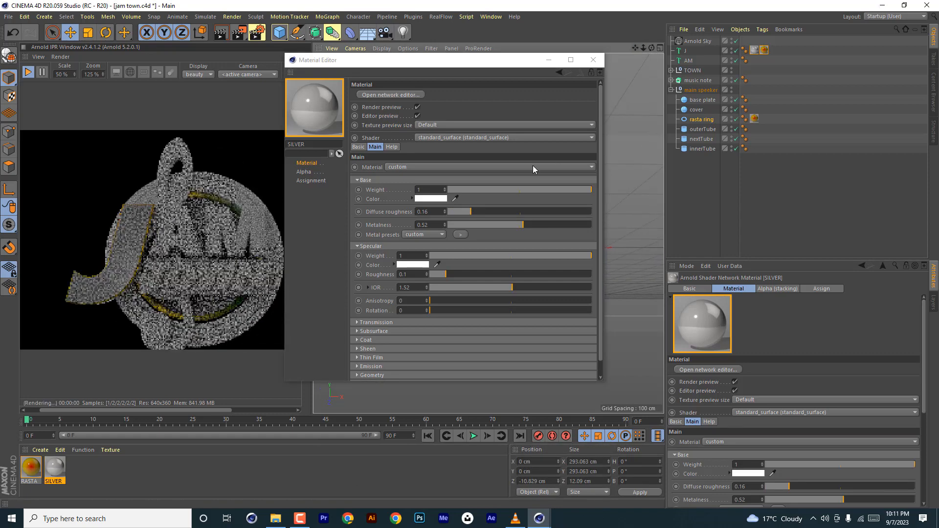
drag(458, 211, 446, 212)
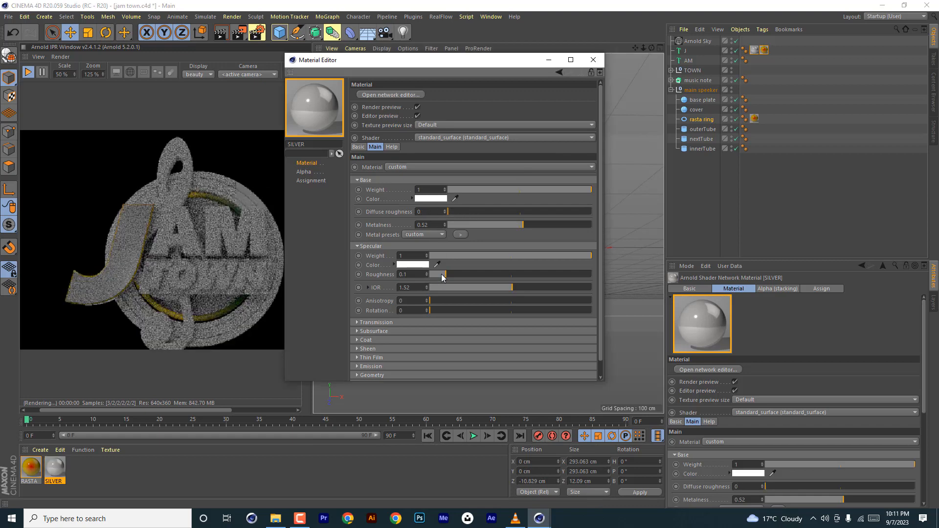
- Try a specular roughness of 0.74 on the SILVER material, set it to 0 and restart the IPR render
drag(441, 274, 433, 272)
drag(456, 274, 551, 274)
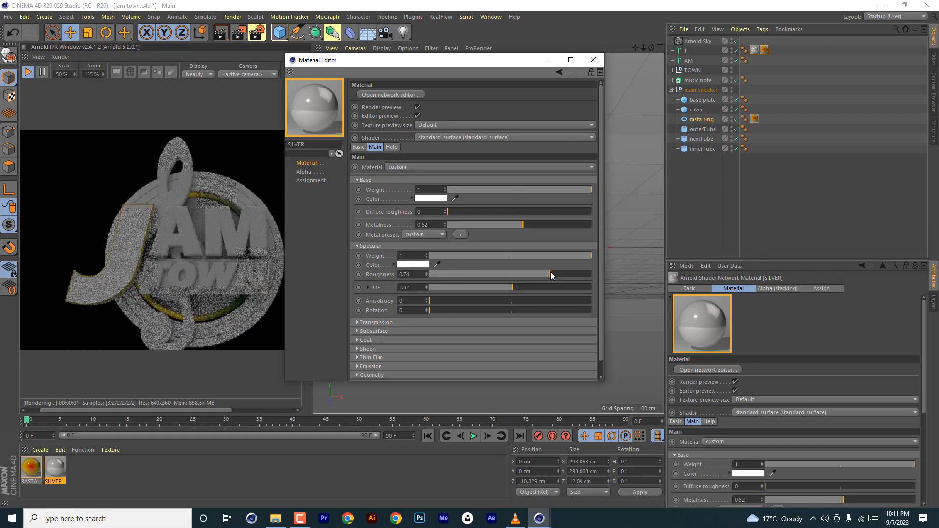
drag(550, 274, 428, 278)
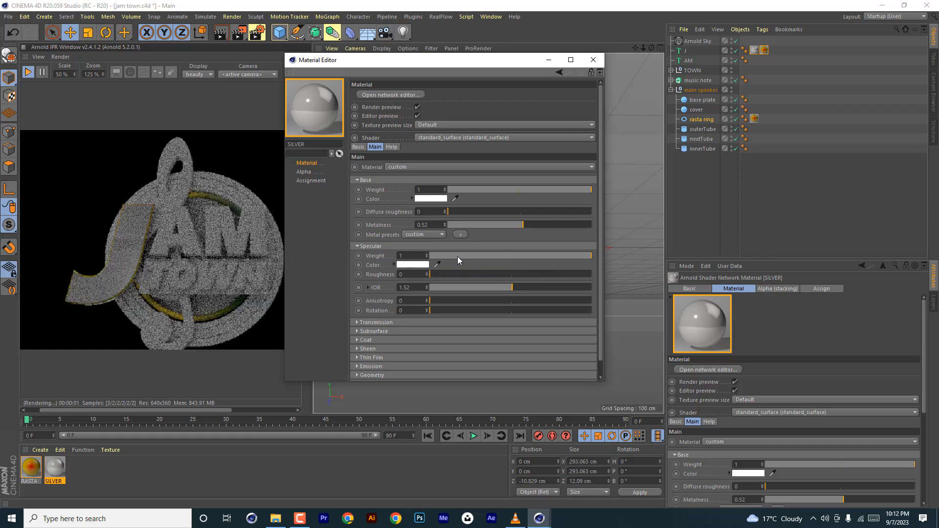
drag(485, 256, 522, 255)
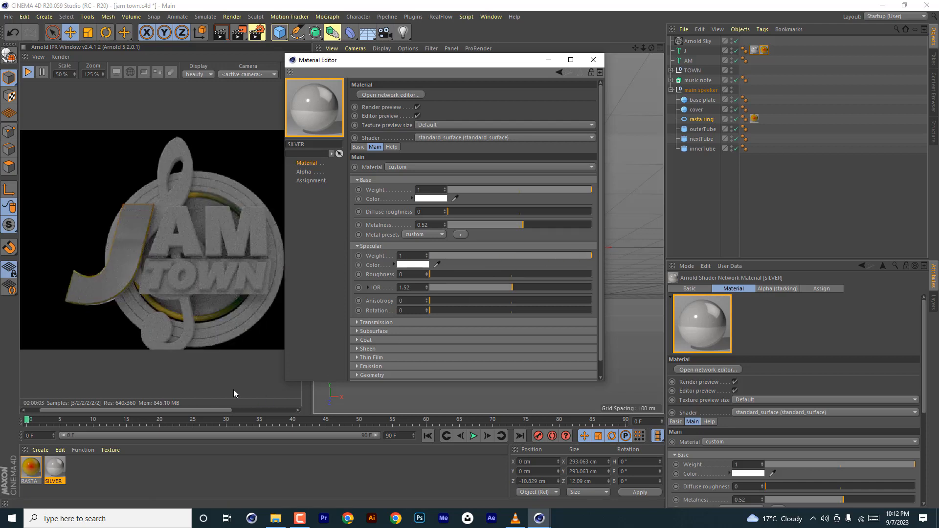
click(29, 74)
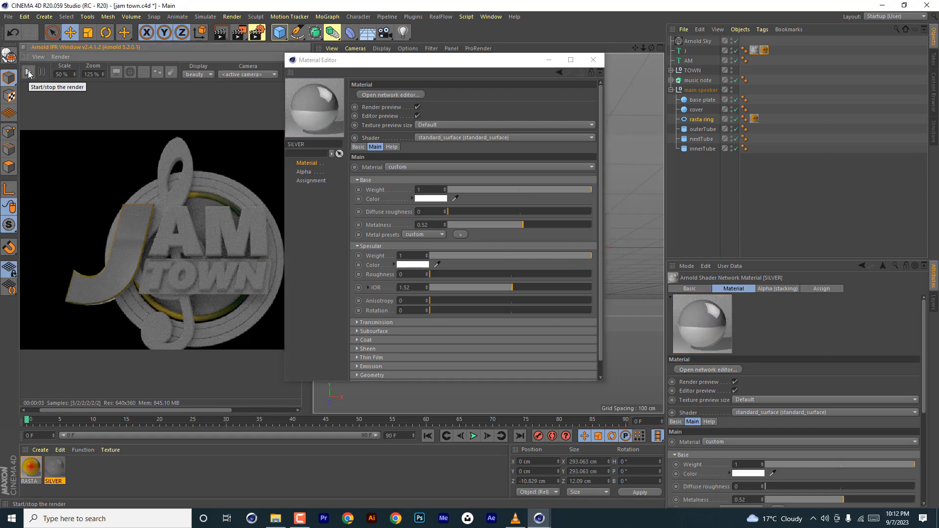
click(29, 73)
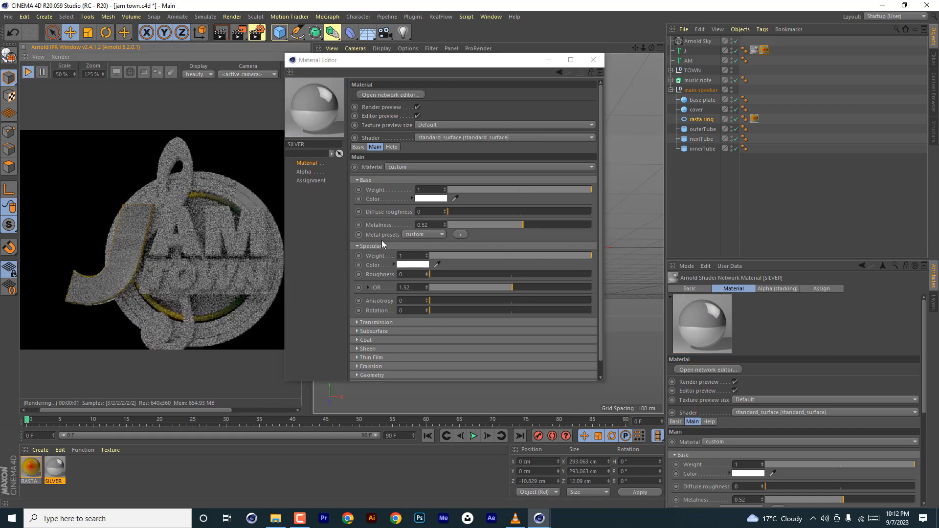
- Try metalness values of 1 and 0 on the SILVER material, refreshing the IPR render to compare them
drag(517, 225, 634, 229)
click(29, 72)
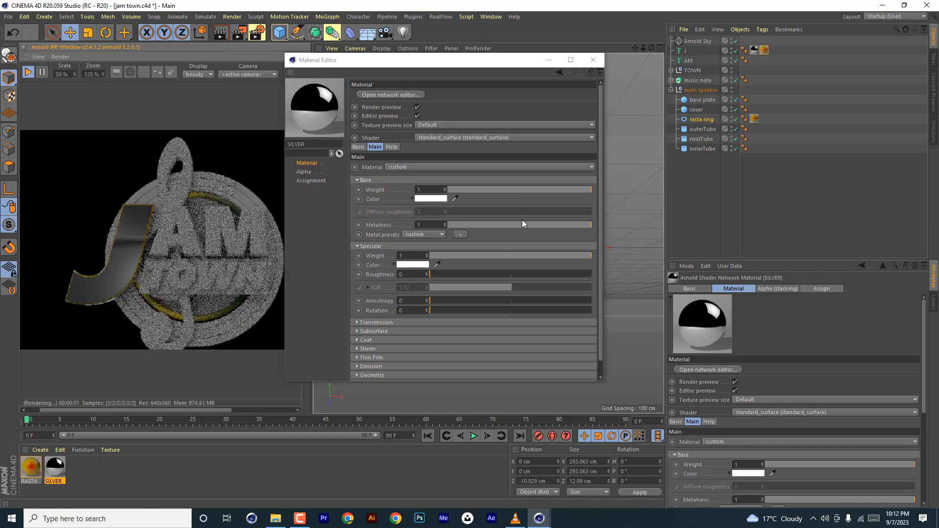
drag(532, 226, 387, 236)
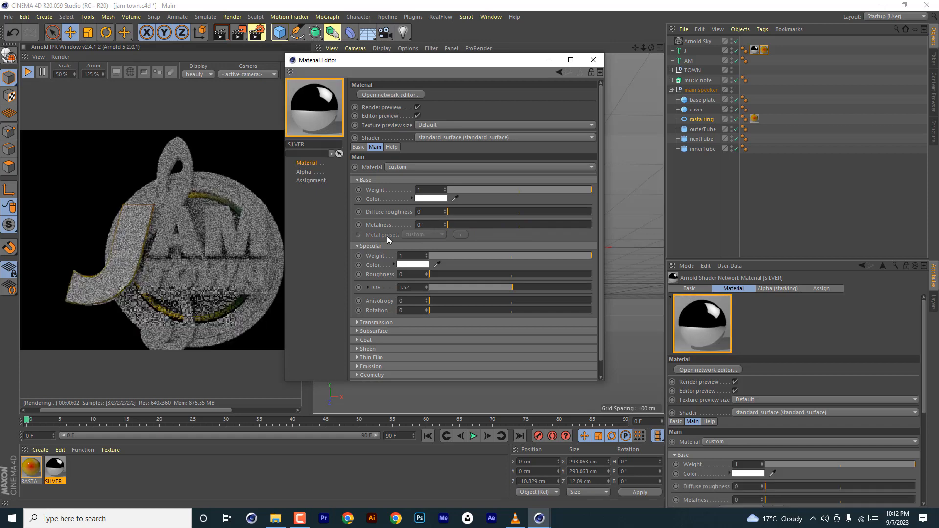
click(29, 72)
click(30, 72)
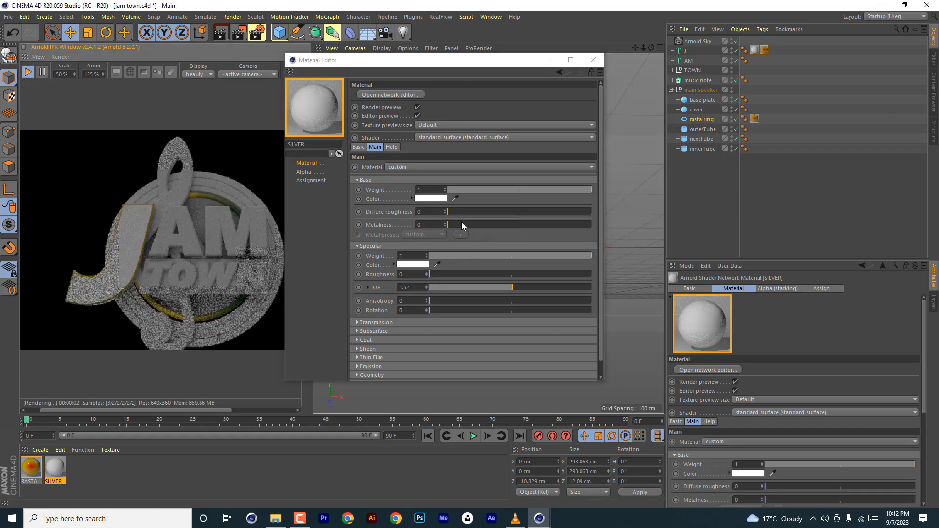
- Set the SILVER material's IOR preset to plastic and its metalness to 0.51, and stop the IPR render
drag(462, 225, 472, 225)
click(368, 288)
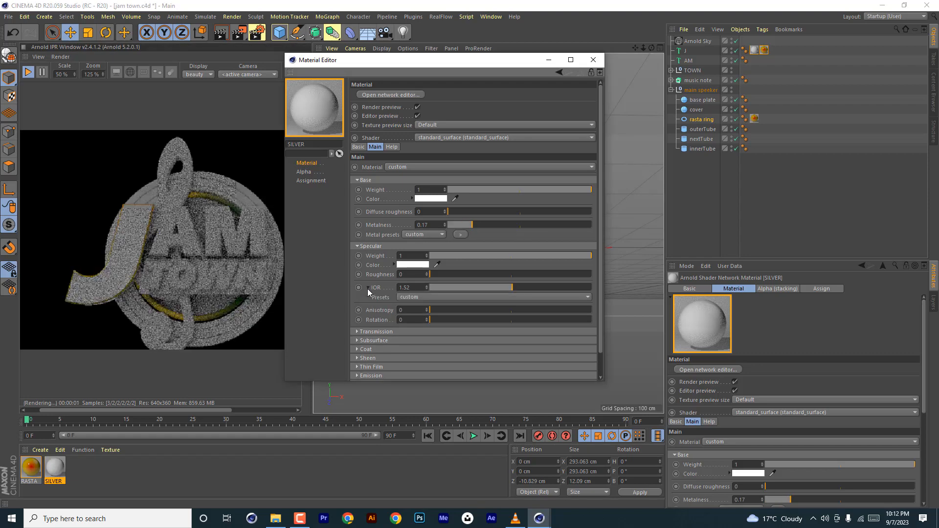
click(408, 297)
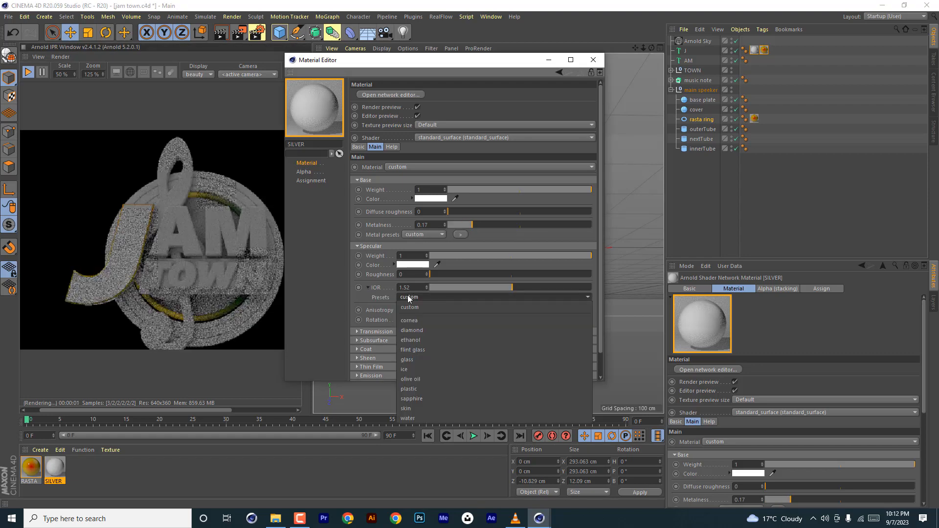
click(424, 389)
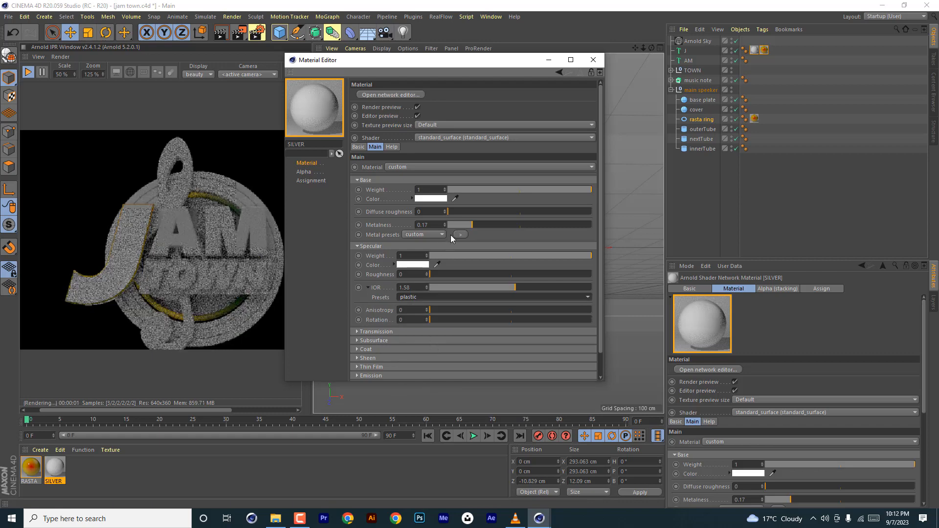
drag(475, 226, 521, 225)
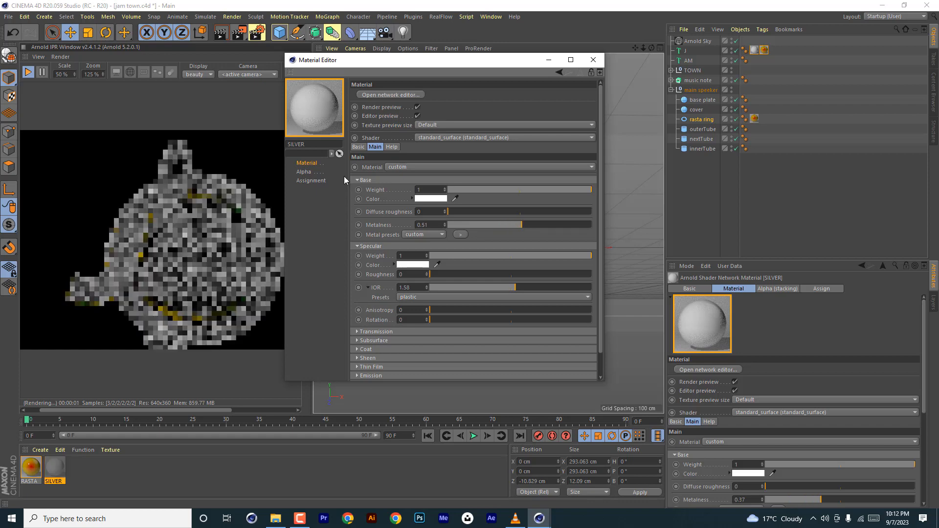
click(28, 73)
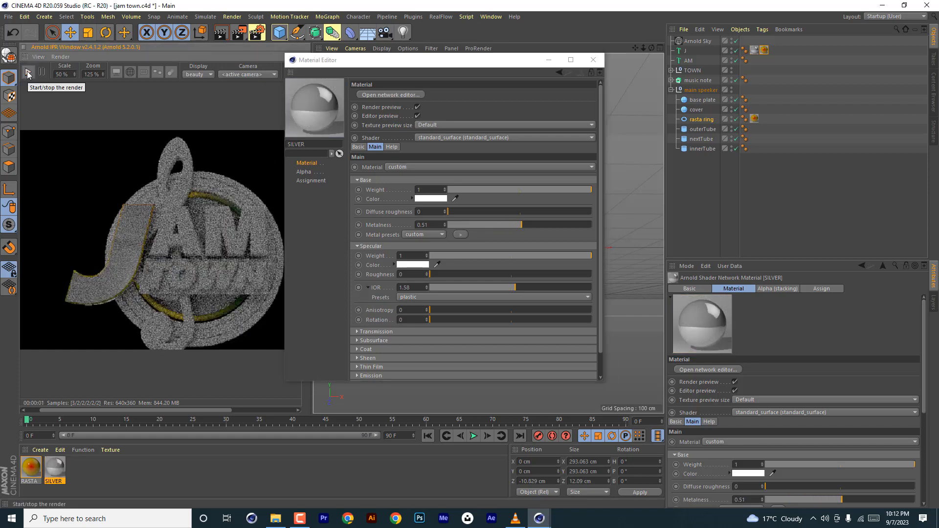
- Set the SILVER material's metalness to 0.38 and start the IPR render, then close the material's settings
click(502, 224)
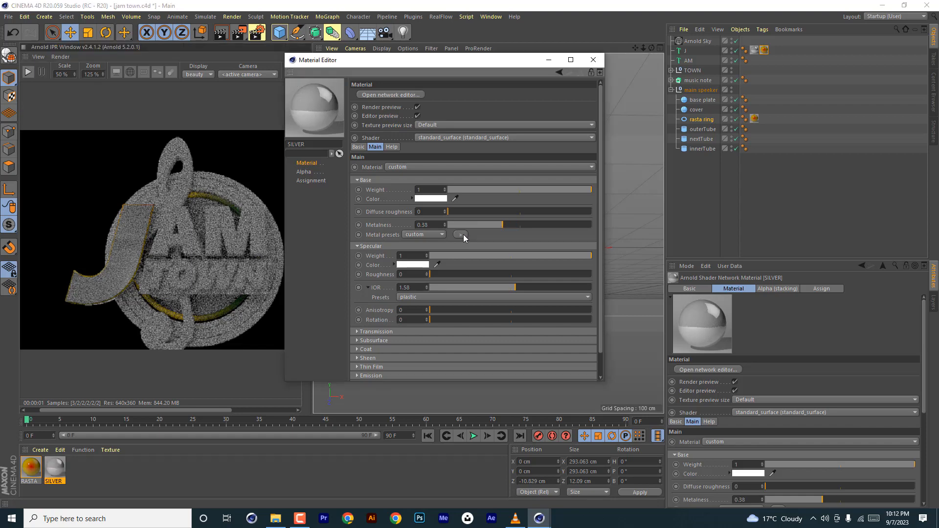
click(461, 234)
click(509, 238)
click(25, 72)
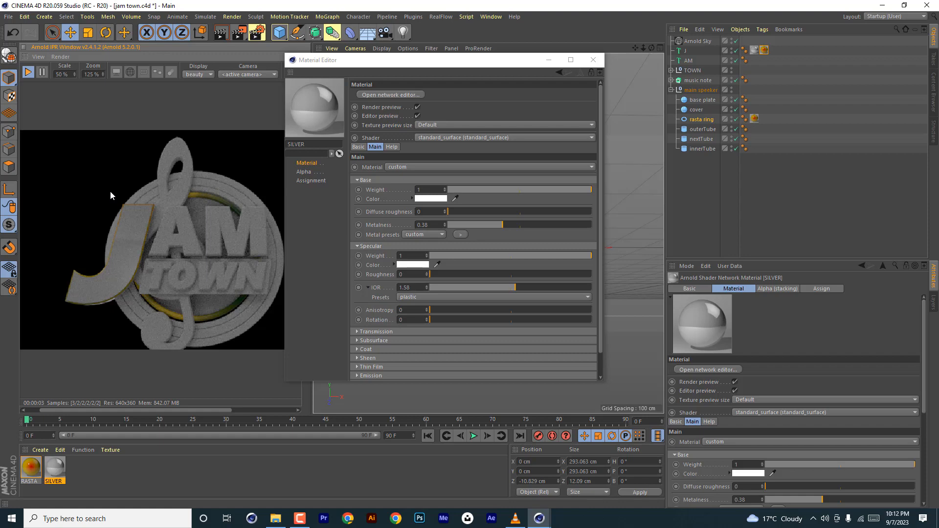
click(594, 60)
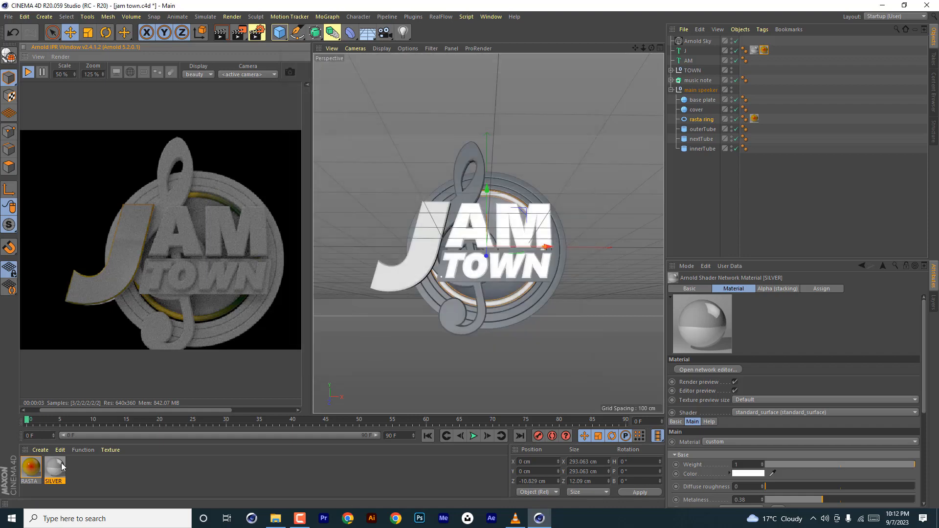
- Duplicate the SILVER material as BLACK, set the copy's metalness to 1 and stop the IPR render
ctrl+drag(55, 470, 78, 470)
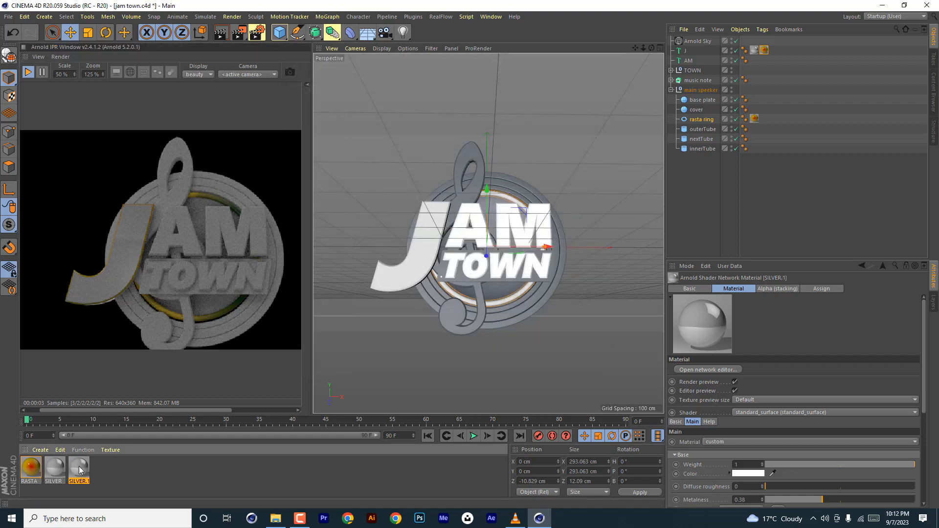
double_click(79, 468)
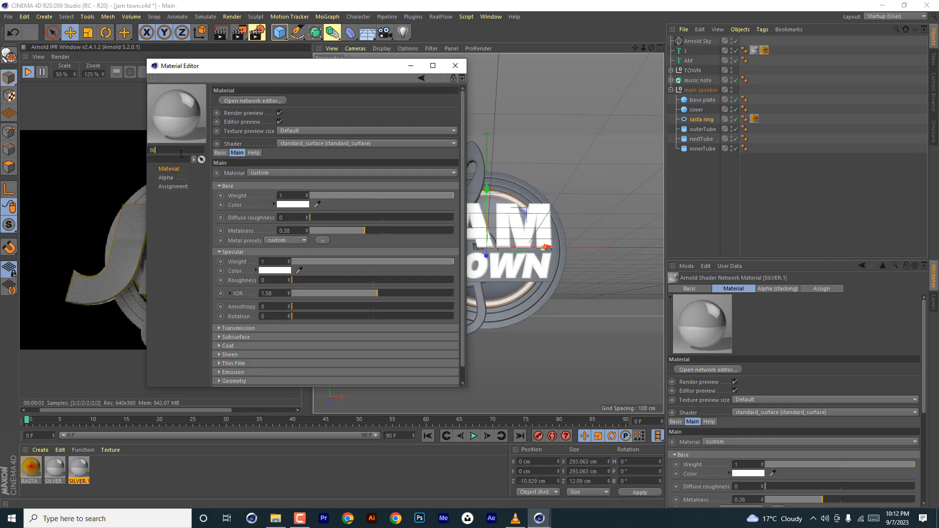
click(174, 237)
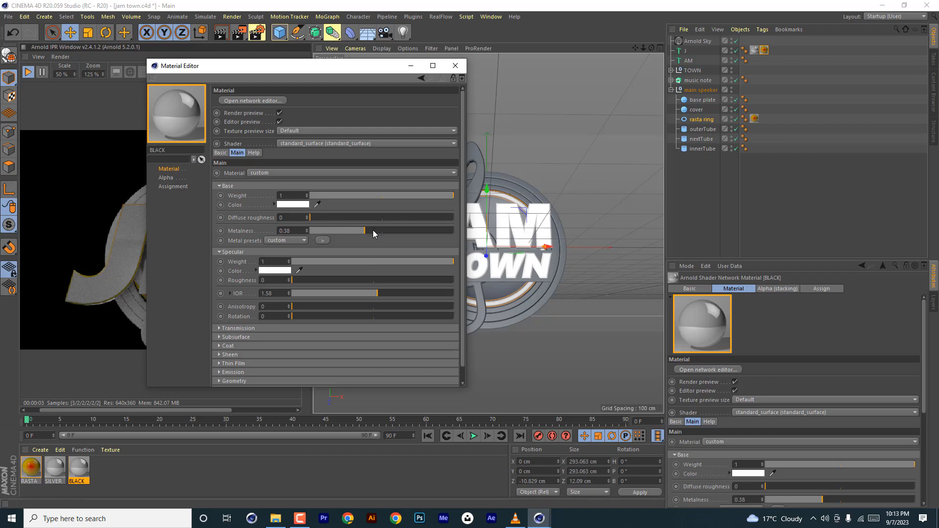
drag(386, 232, 458, 232)
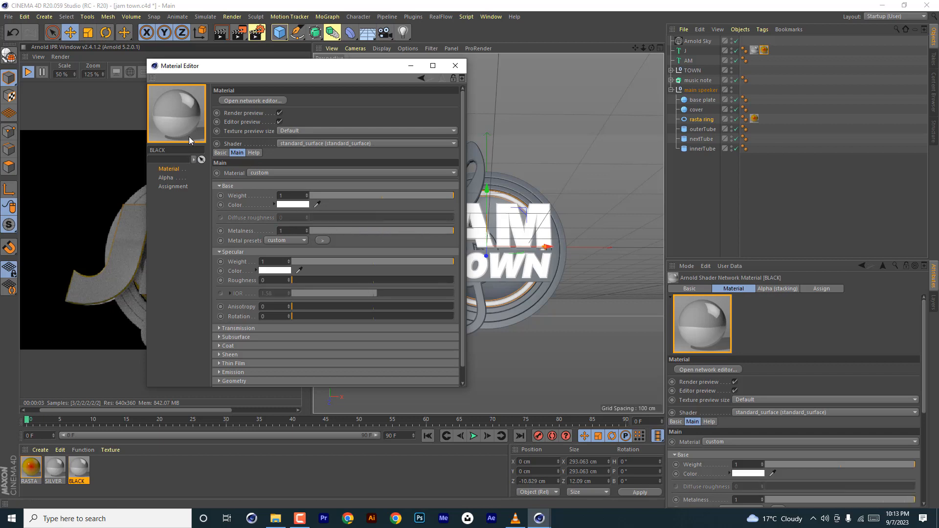
click(28, 73)
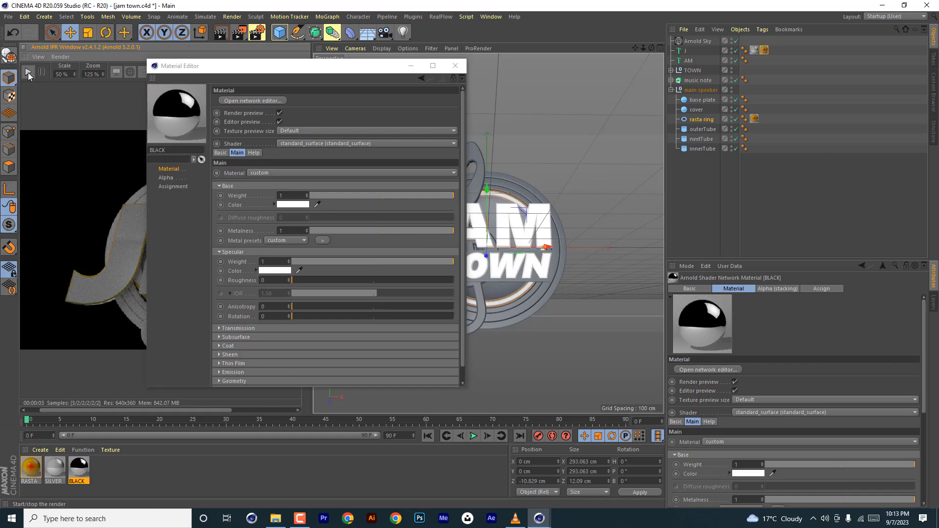
click(455, 65)
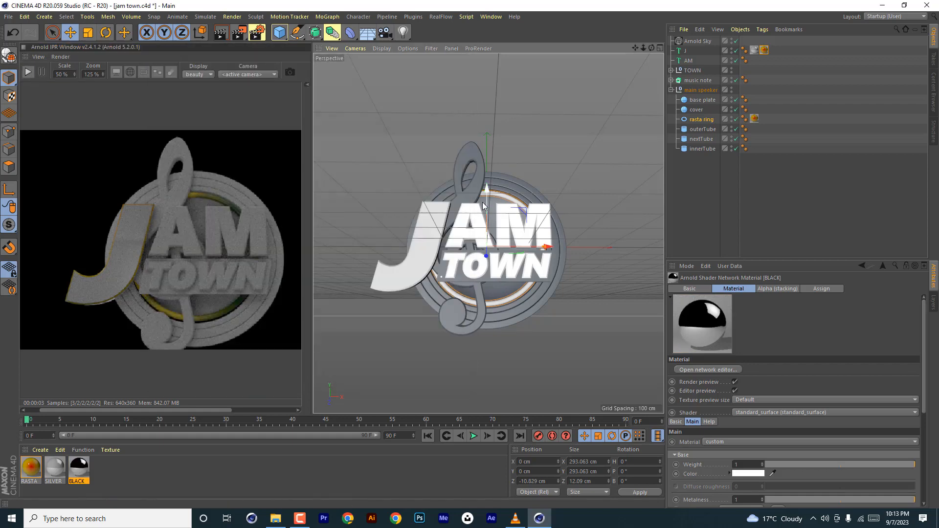
- Apply the BLACK material to the speaker's base plate and start the IPR render
scroll(488, 230, up, 5)
drag(77, 475, 495, 173)
click(28, 72)
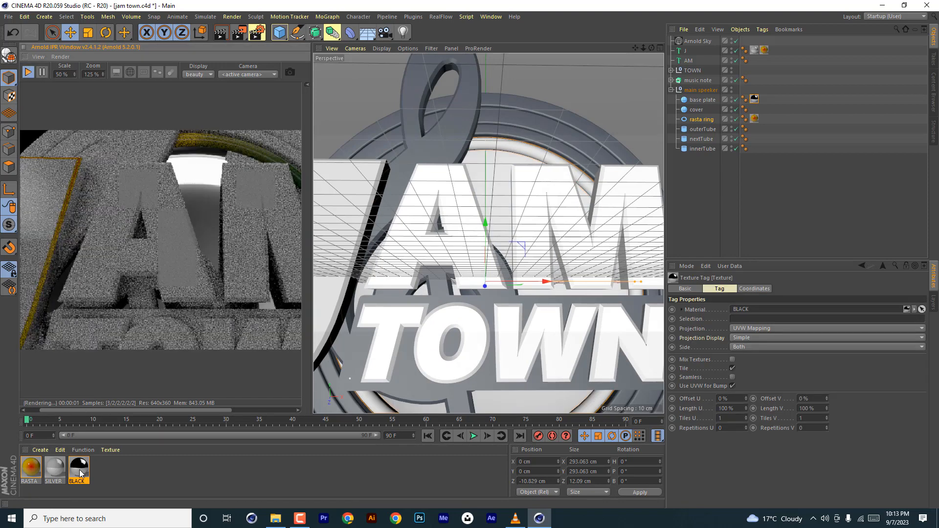
scroll(458, 269, down, 5)
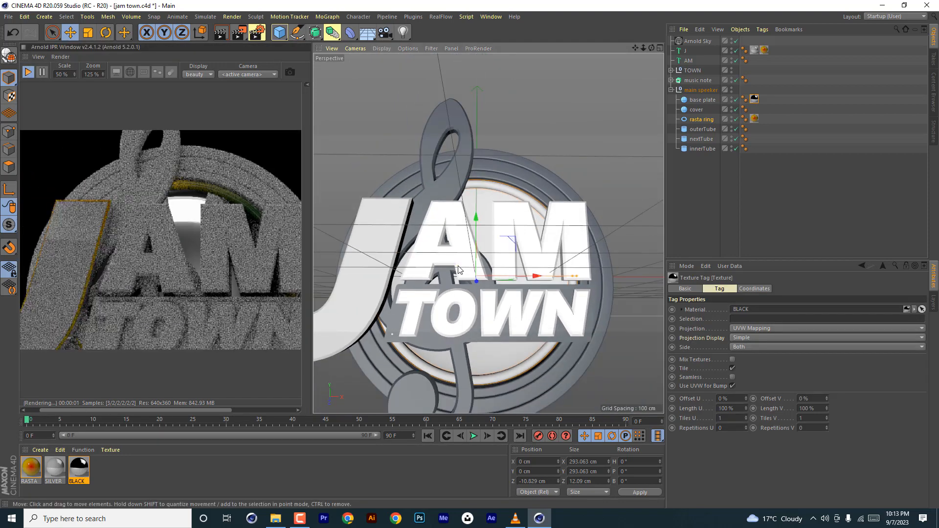
- Set the BLACK material's metalness to 0.52 and its base color to dark grey with 0% saturation and 21% value, refreshing the render
double_click(79, 467)
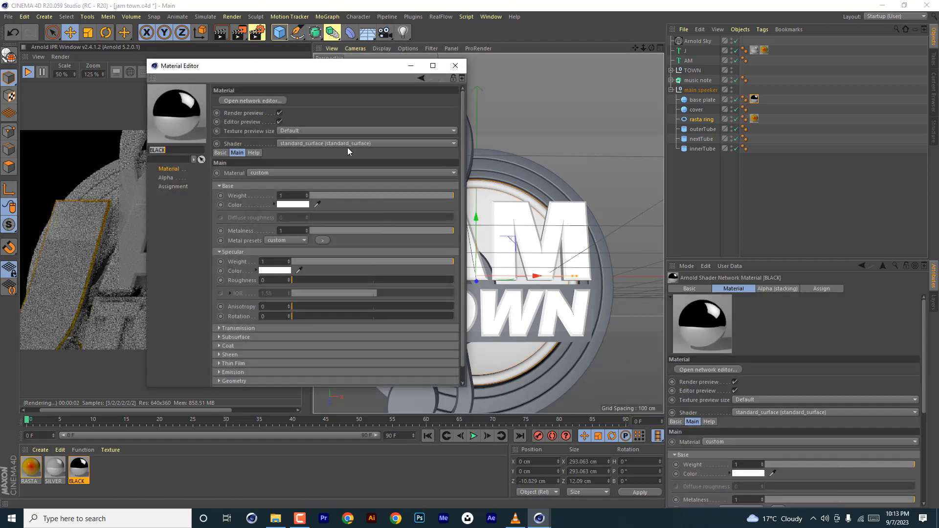
drag(317, 66, 499, 61)
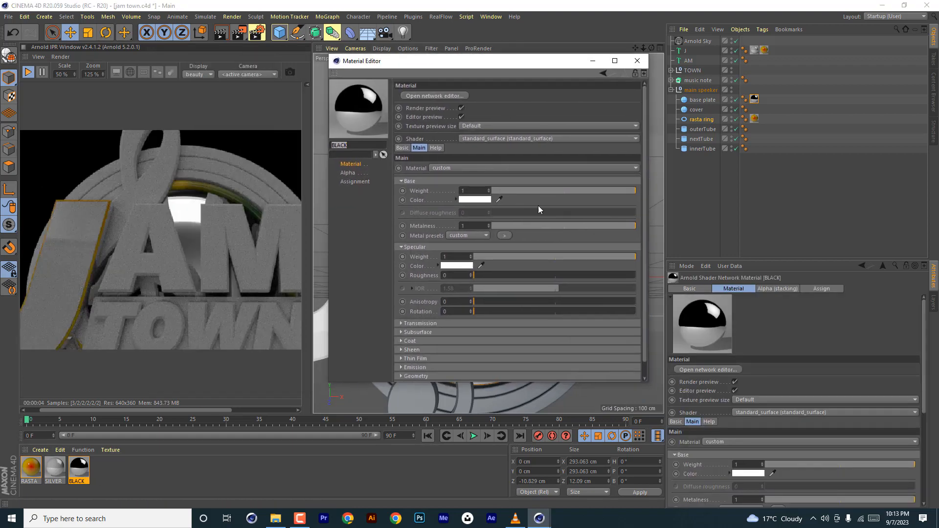
click(566, 226)
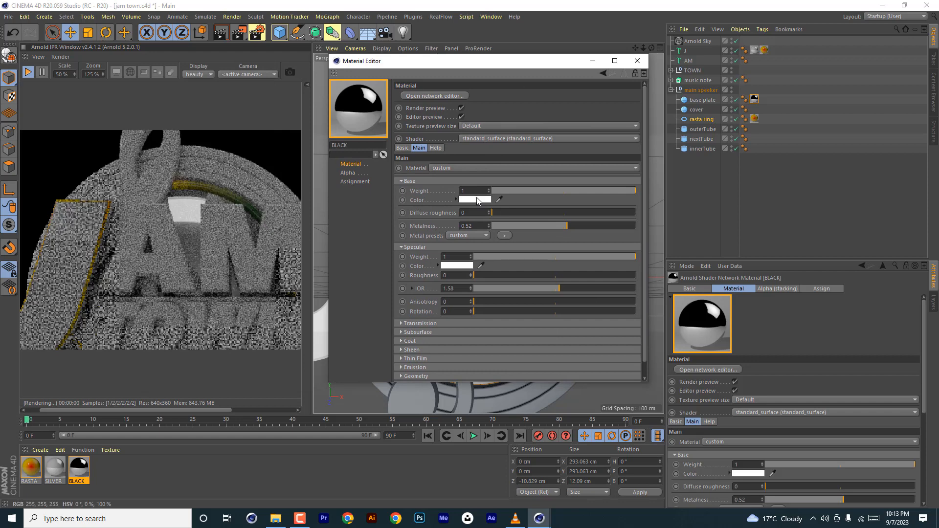
click(466, 200)
click(430, 207)
click(424, 216)
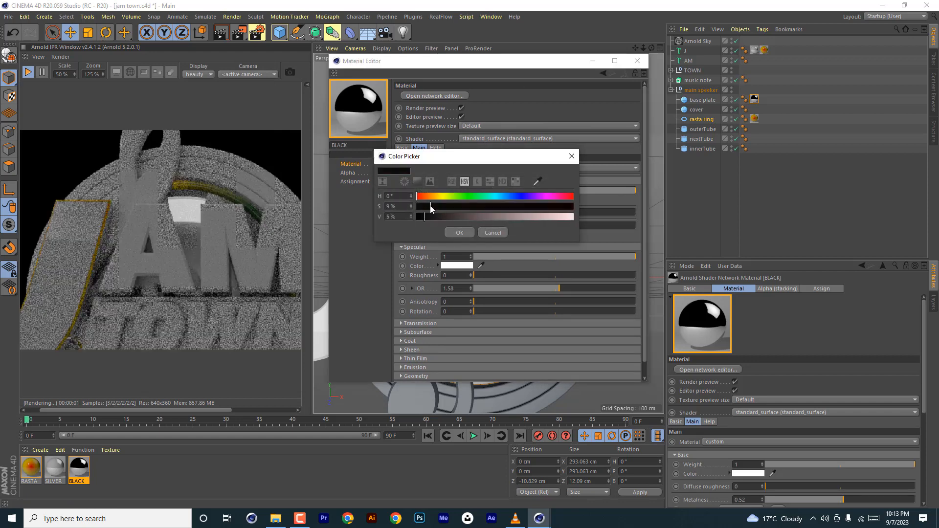
click(449, 216)
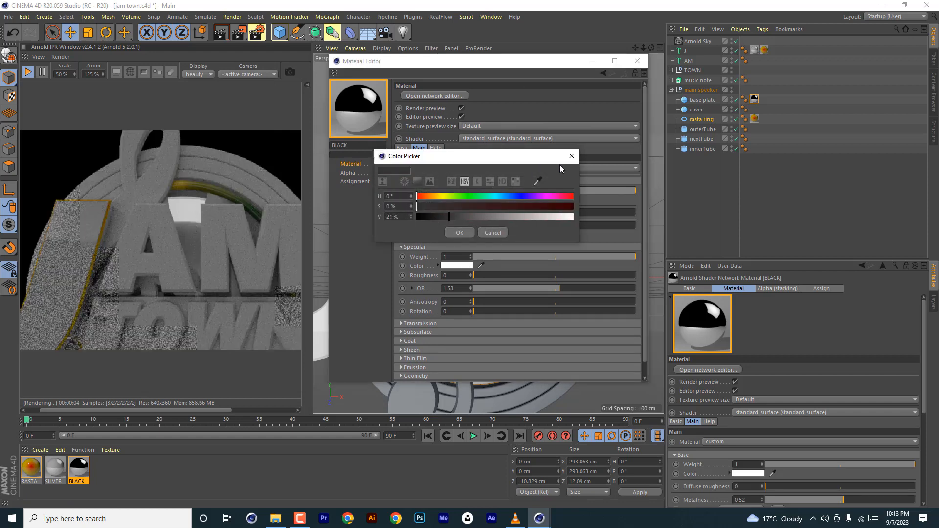
click(454, 234)
click(28, 72)
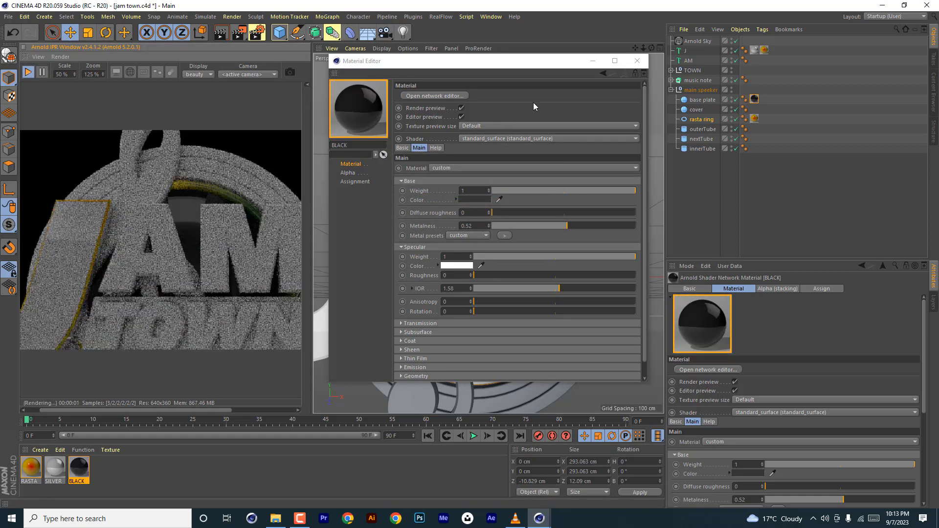
click(637, 61)
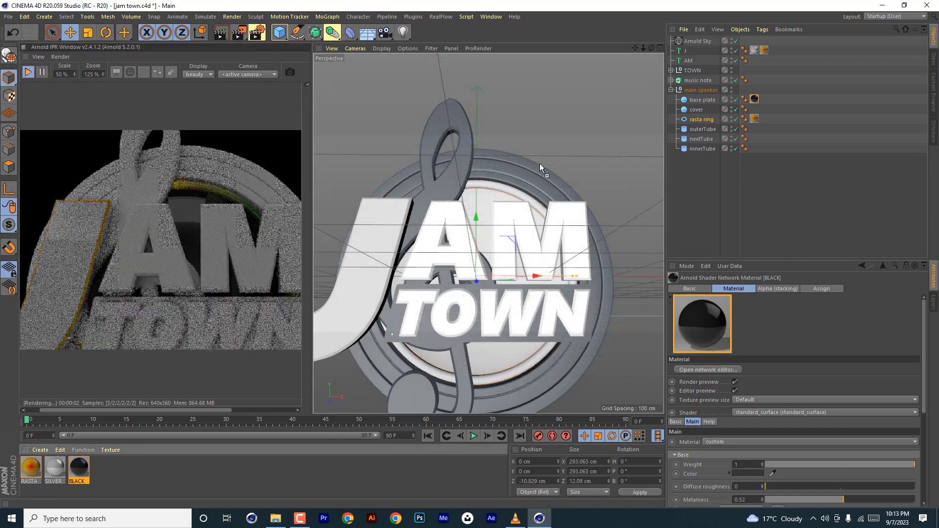
- Apply the BLACK material to nextTube, innerTube and the music note, and the SILVER material to outerTube
drag(537, 177, 533, 181)
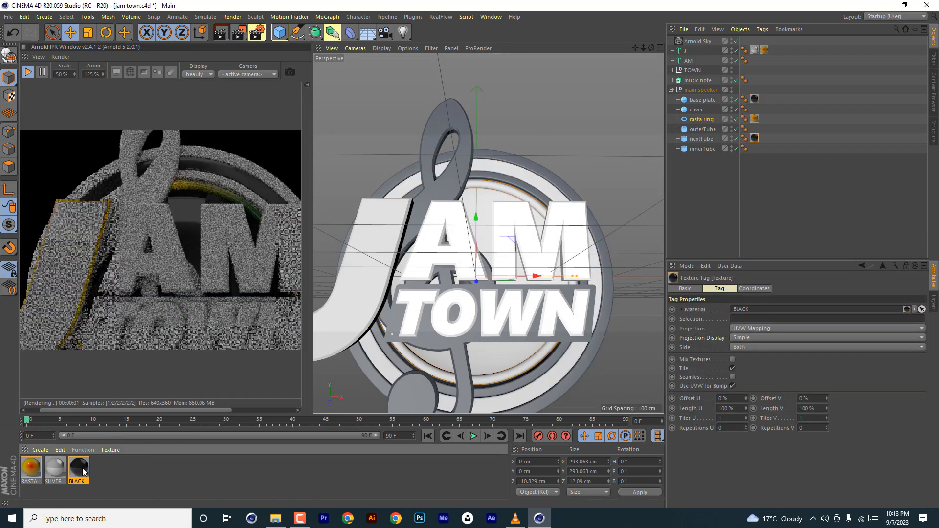
drag(79, 466, 502, 177)
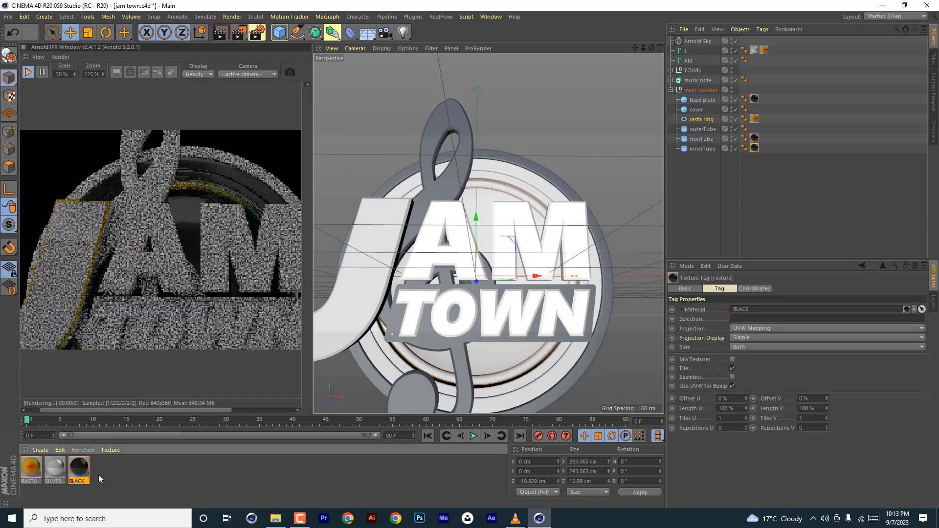
drag(56, 469, 504, 153)
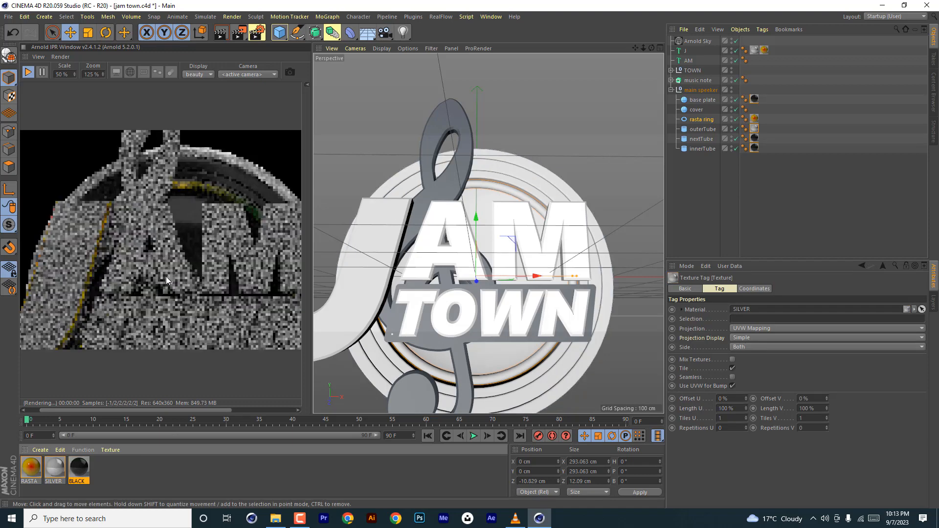
drag(80, 465, 447, 126)
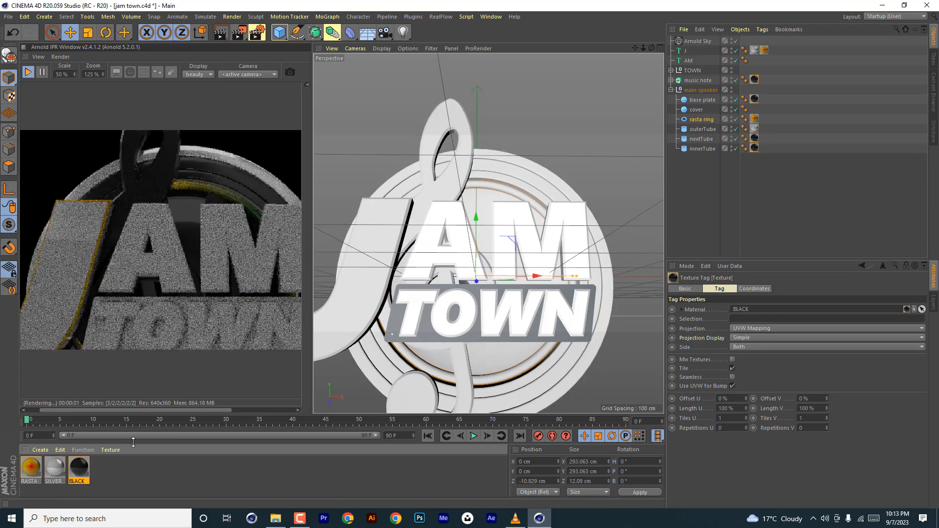
- Copy the SILVER and RASTA texture tags from the J text to the AM text
scroll(436, 203, down, 3)
scroll(432, 247, down, 2)
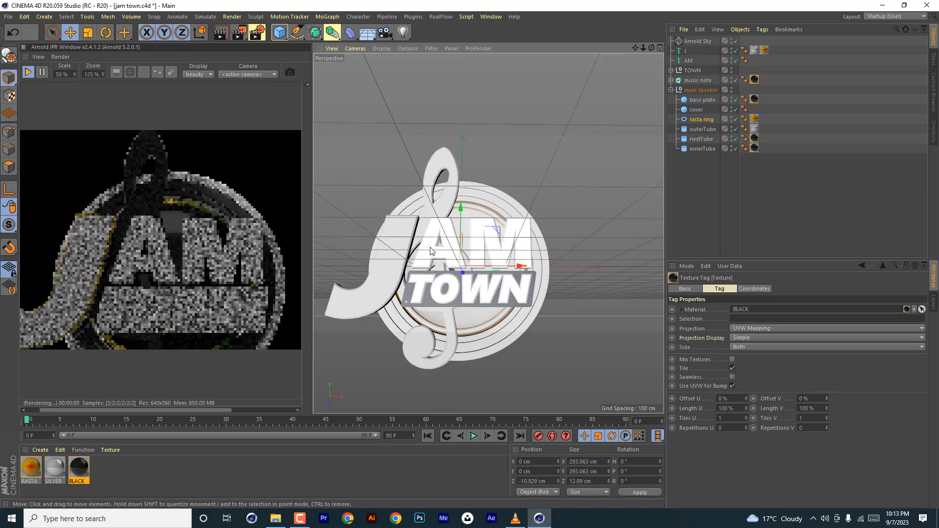
drag(637, 47, 664, 24)
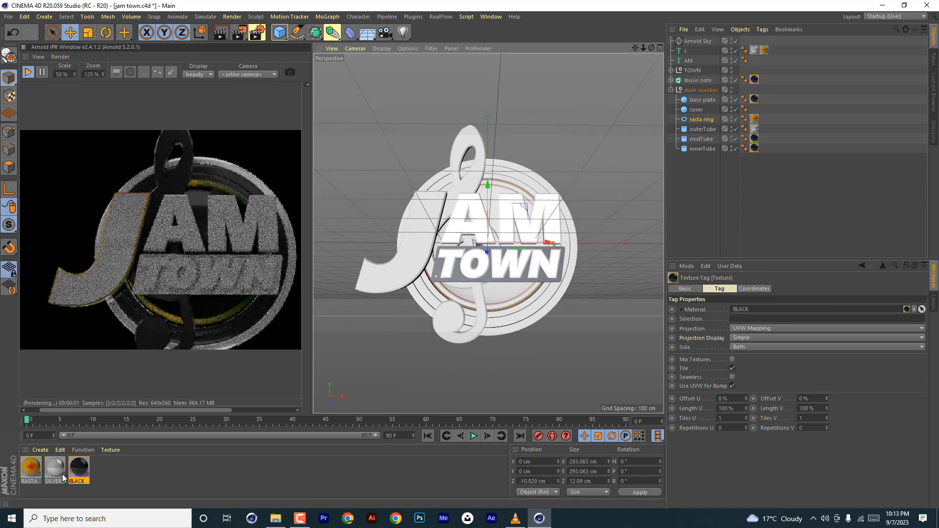
click(764, 51)
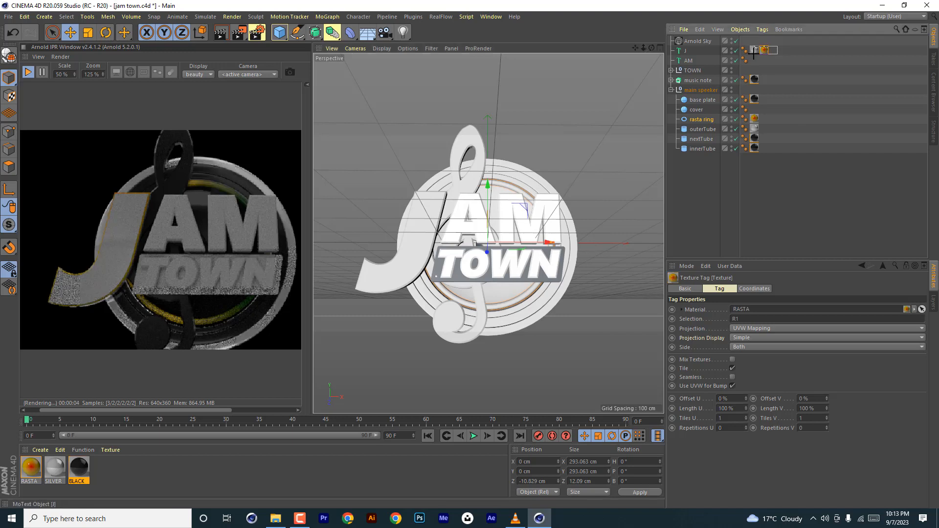
drag(753, 54, 753, 54)
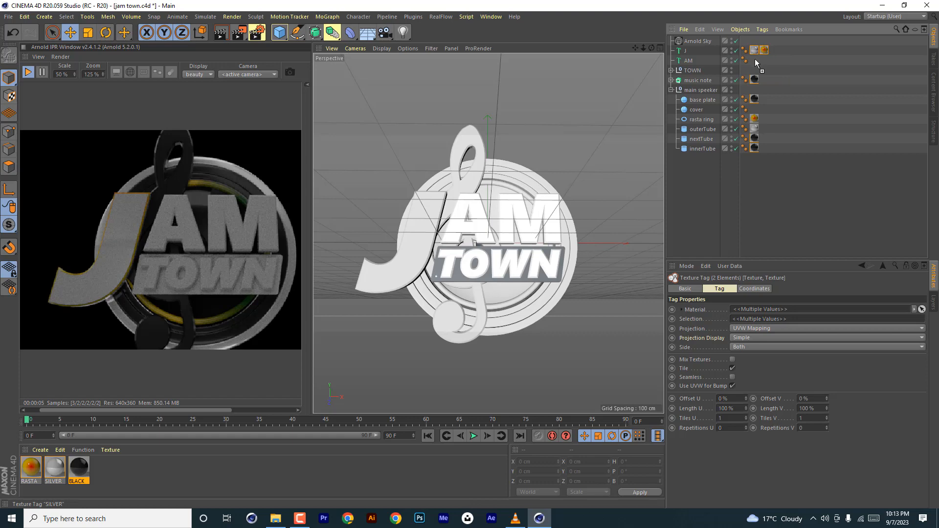
ctrl+drag(756, 63, 756, 63)
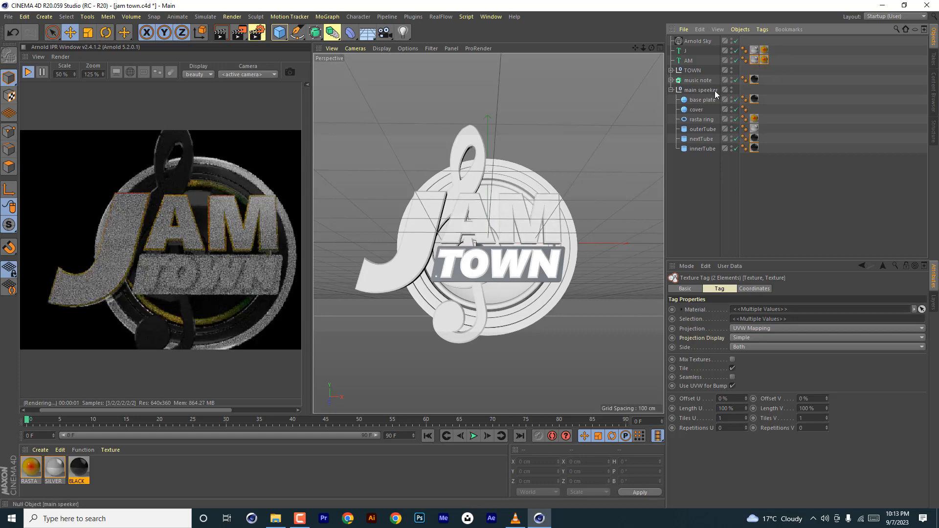
- Copy the RASTA texture tag with the R1 selection from the AM text to the music note
click(672, 80)
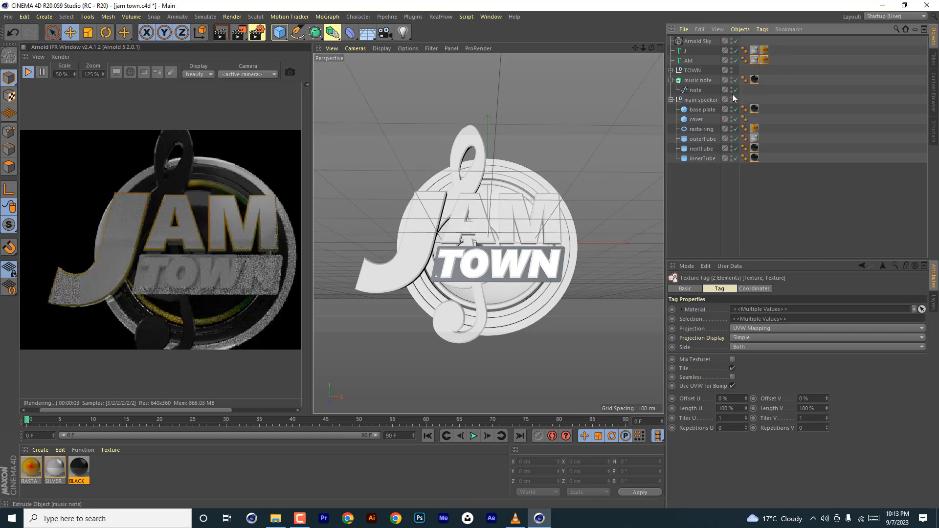
click(763, 60)
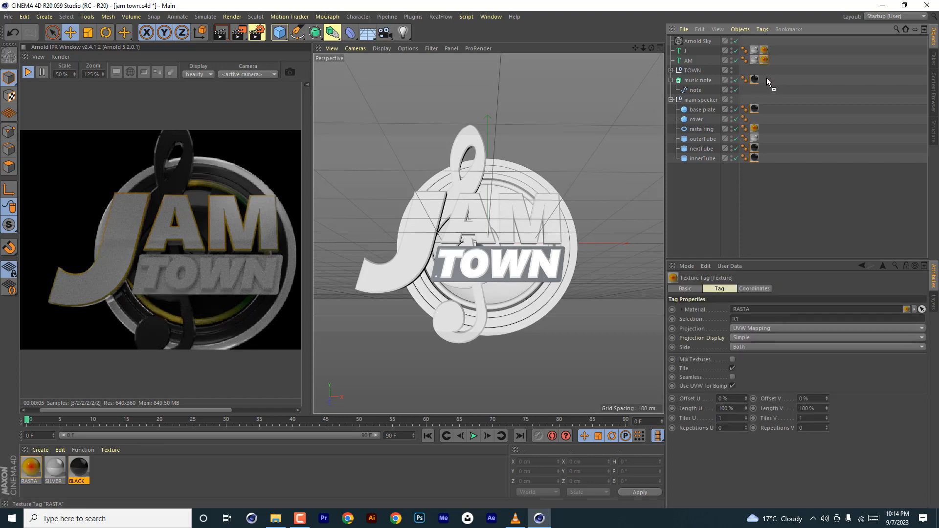
ctrl+drag(766, 83, 766, 83)
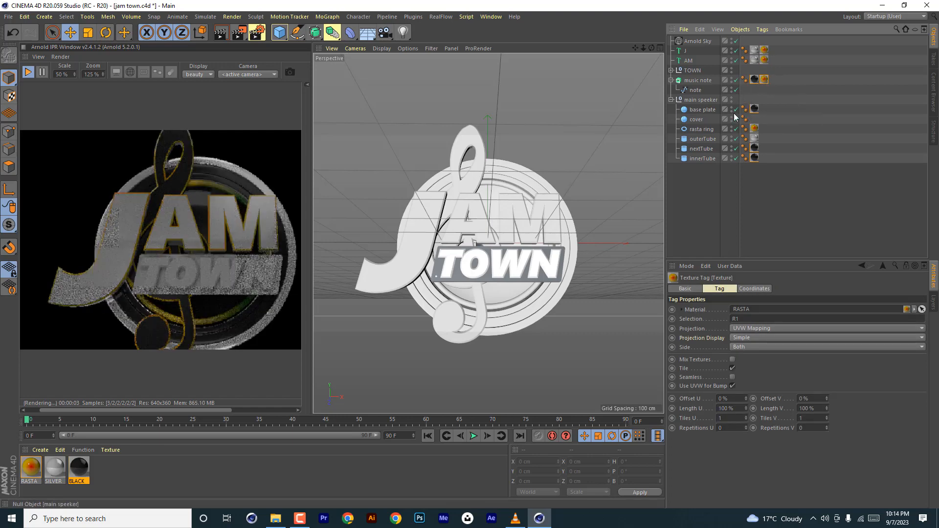
- Copy the AM text's SILVER and RASTA texture tags to the TOWN text inside the TOWN group
click(671, 70)
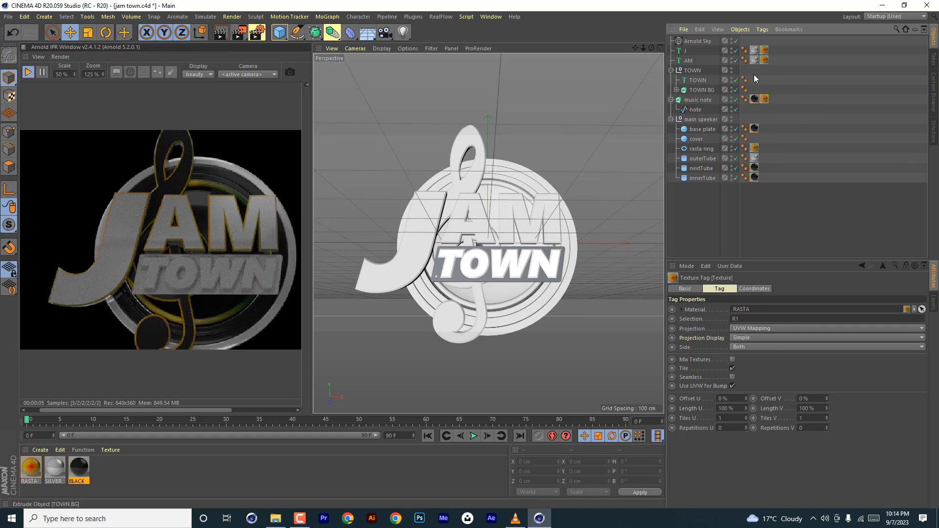
ctrl+click(755, 61)
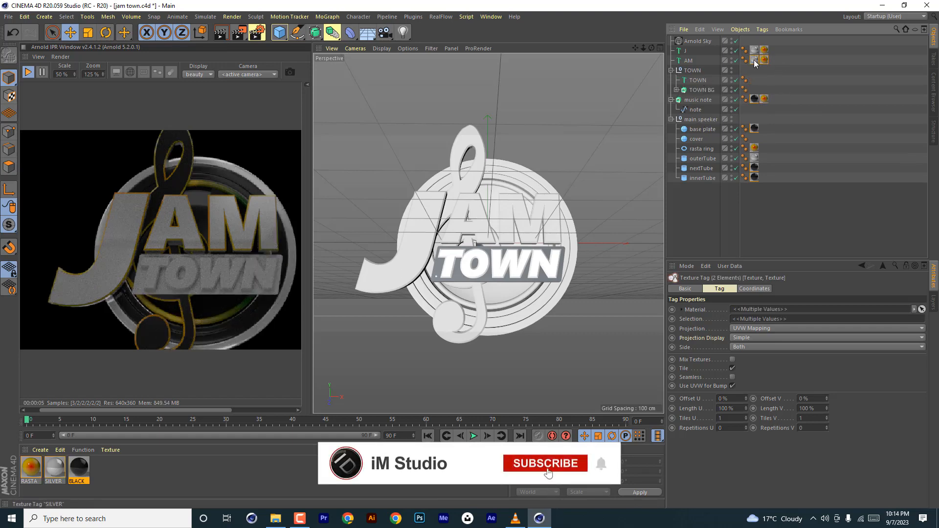
mouse_move(755, 61)
mouse_down()
mouse_move(717, 84)
mouse_move(750, 78)
mouse_up()
- Copy the music note's BLACK and RASTA texture tags to TOWN BG and expand its hierarchy
click(705, 90)
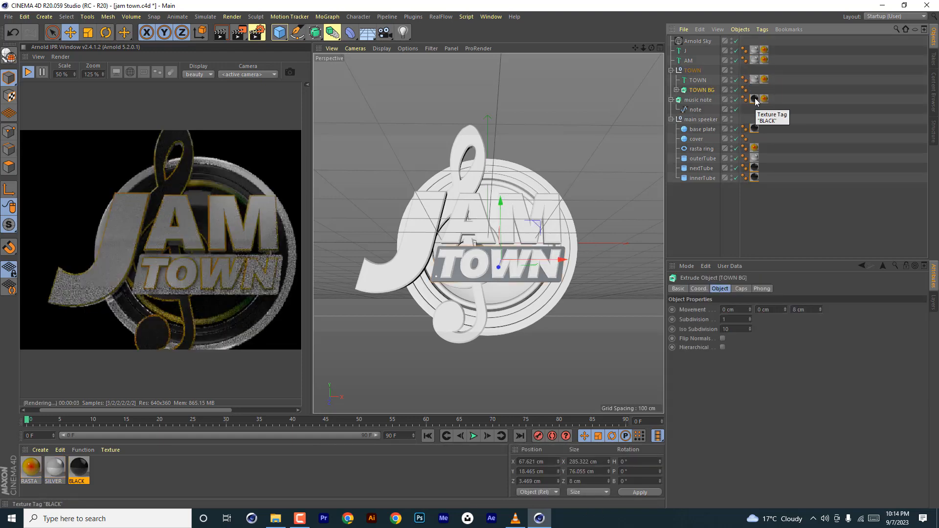
ctrl+drag(719, 93, 764, 91)
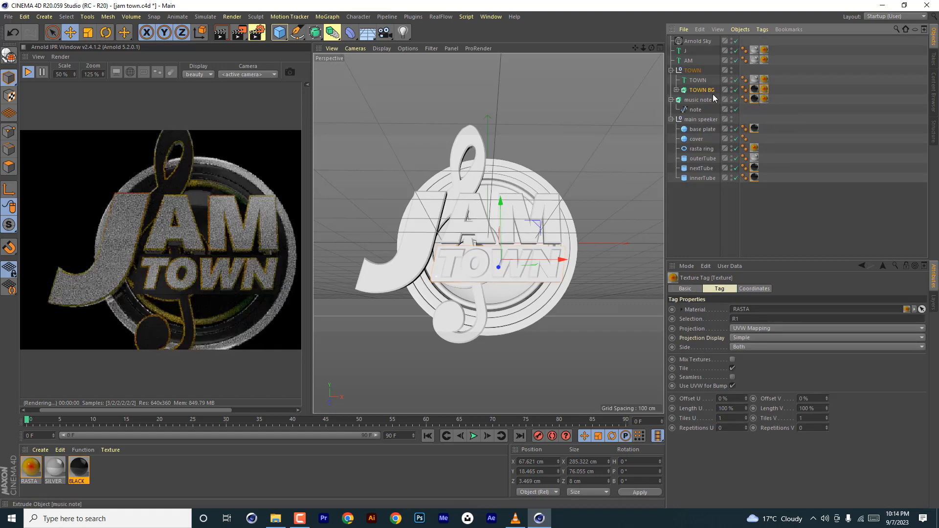
click(676, 91)
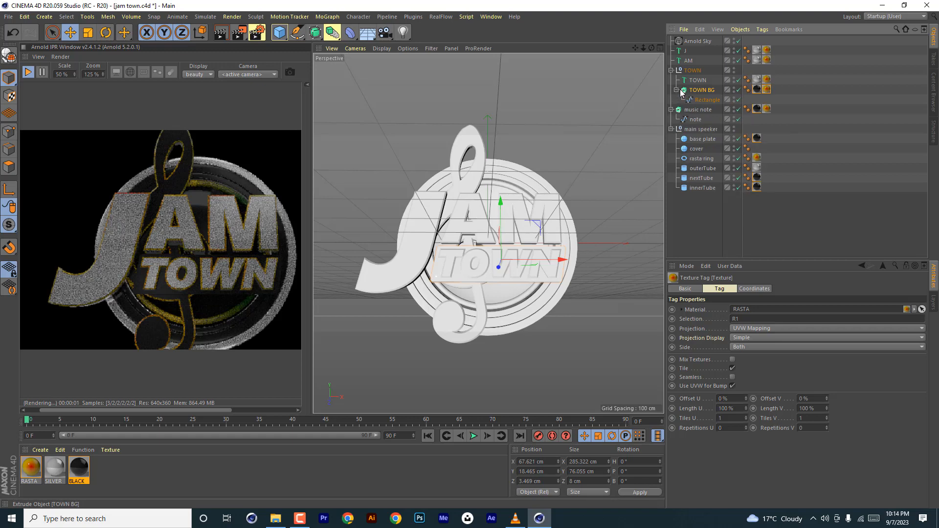
- Restart the IPR preview and give the TOWN BG extrude a Fillet Cap start with a 3 cm radius
click(28, 73)
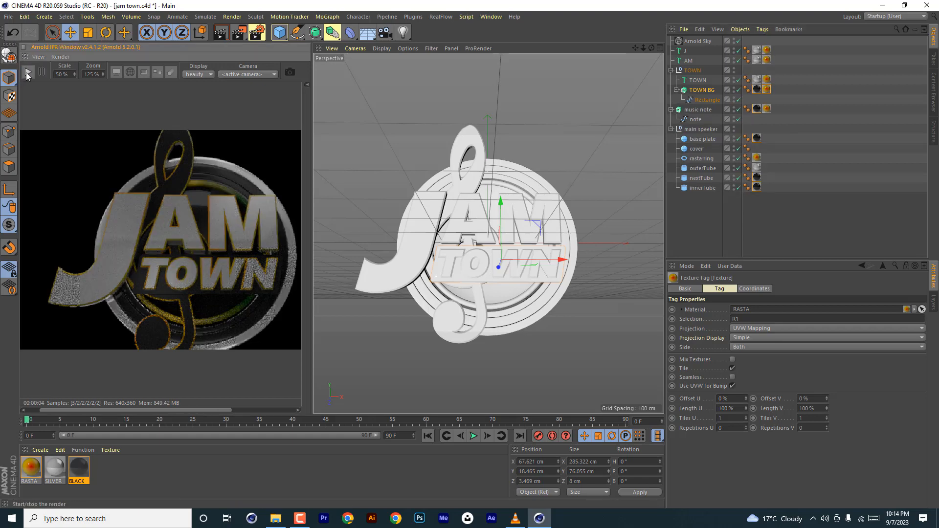
click(27, 73)
click(755, 92)
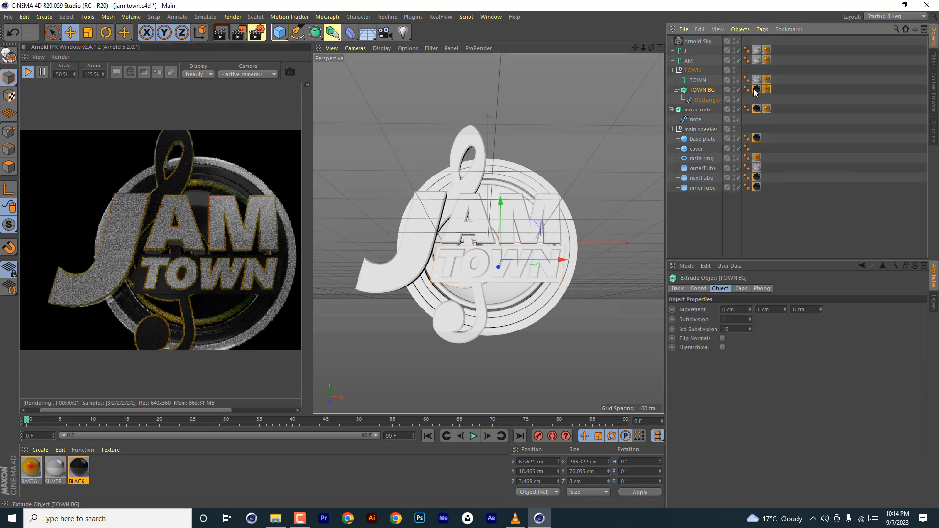
click(767, 89)
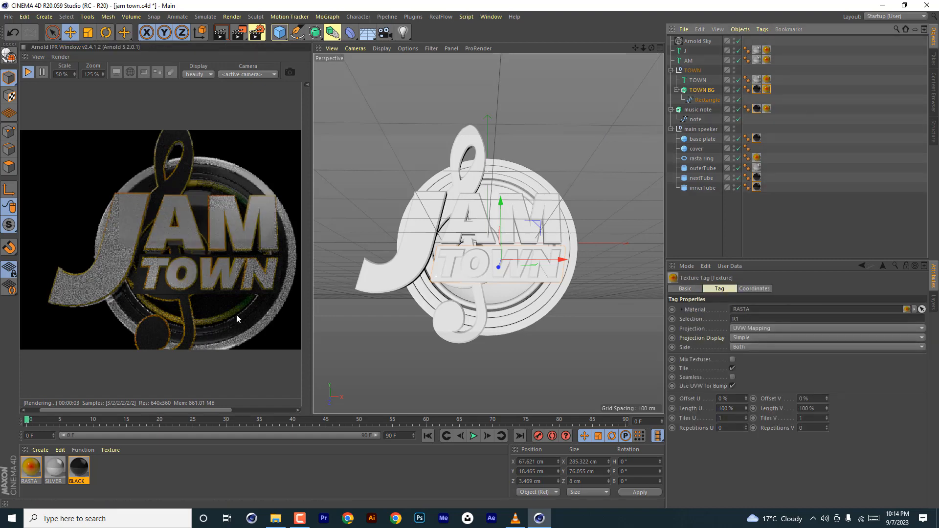
scroll(448, 315, up, 3)
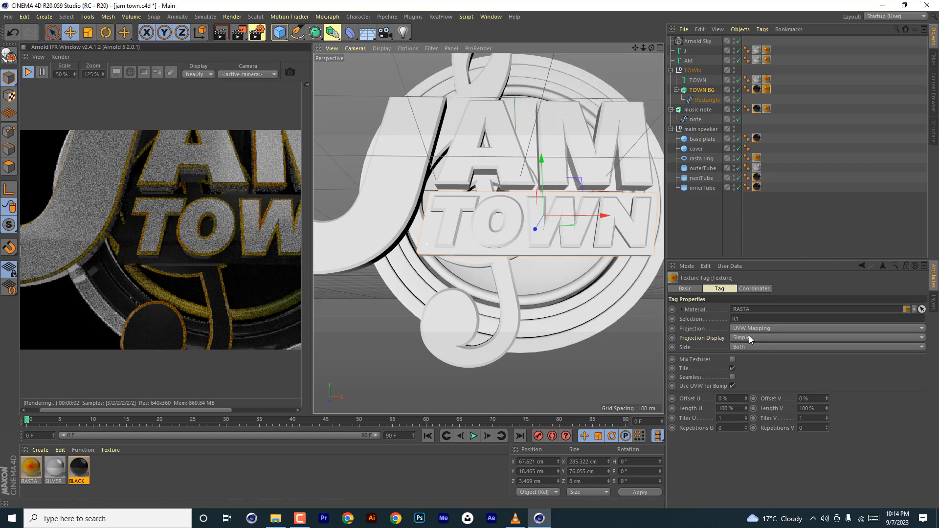
click(703, 92)
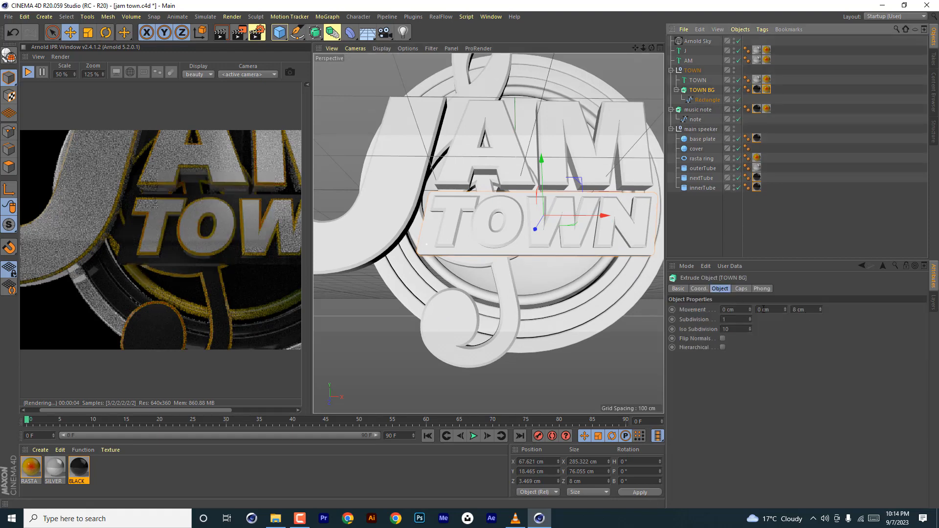
click(739, 289)
click(763, 310)
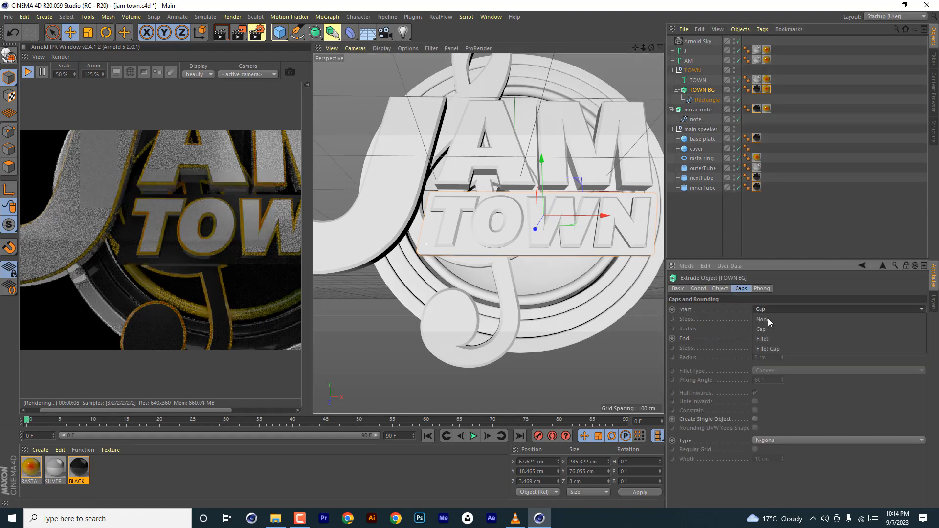
click(765, 348)
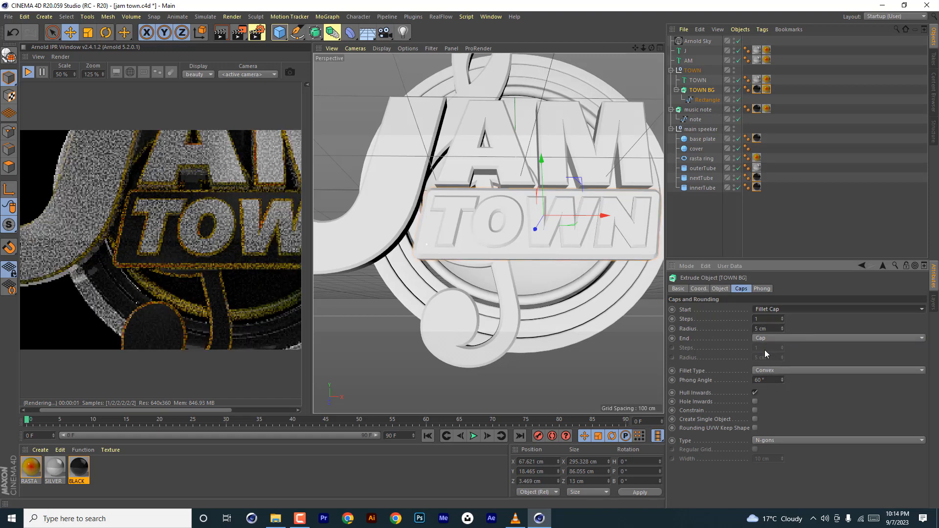
click(781, 330)
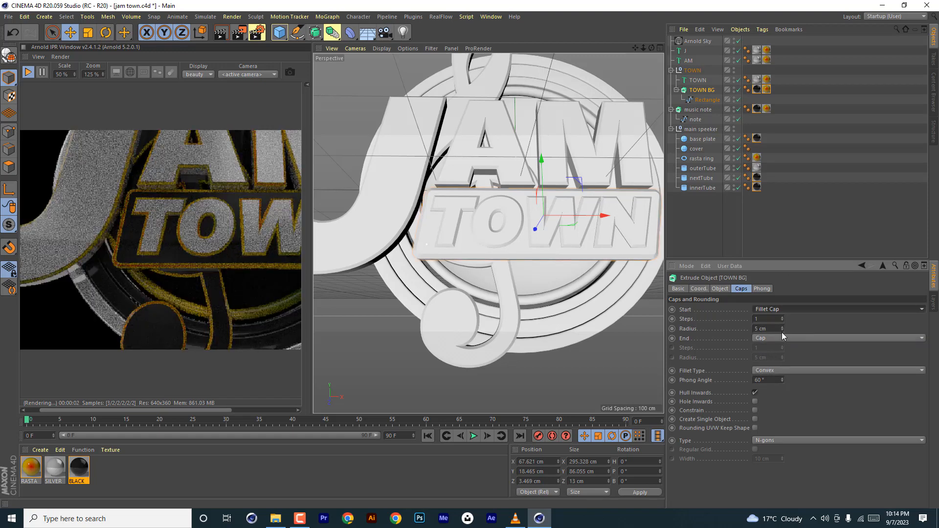
click(781, 331)
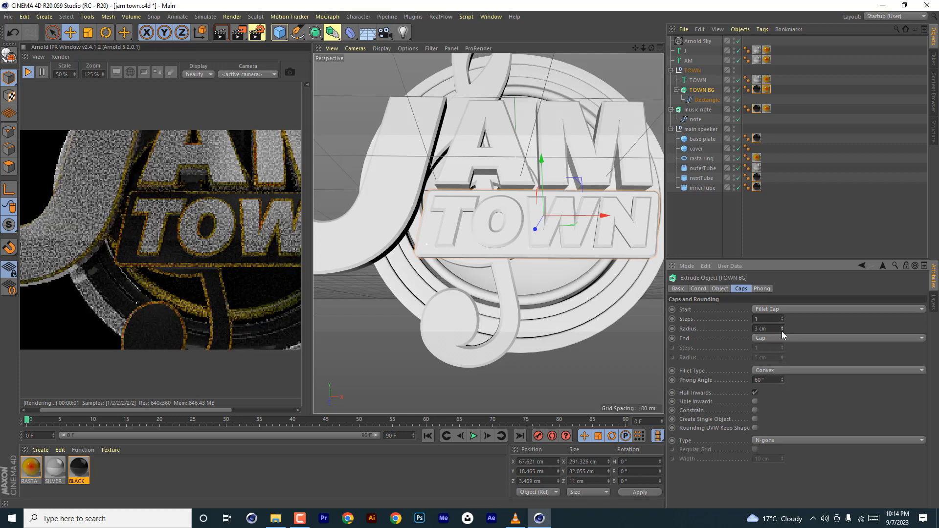
- Try Cubic projection on the music note's RASTA texture tag, settle on Spherical, and check the bevels from different angles
click(767, 109)
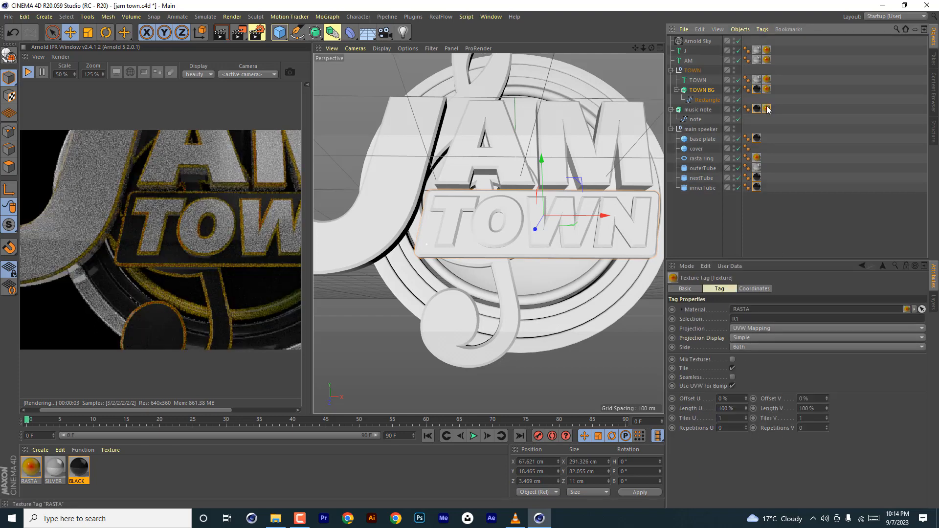
click(762, 327)
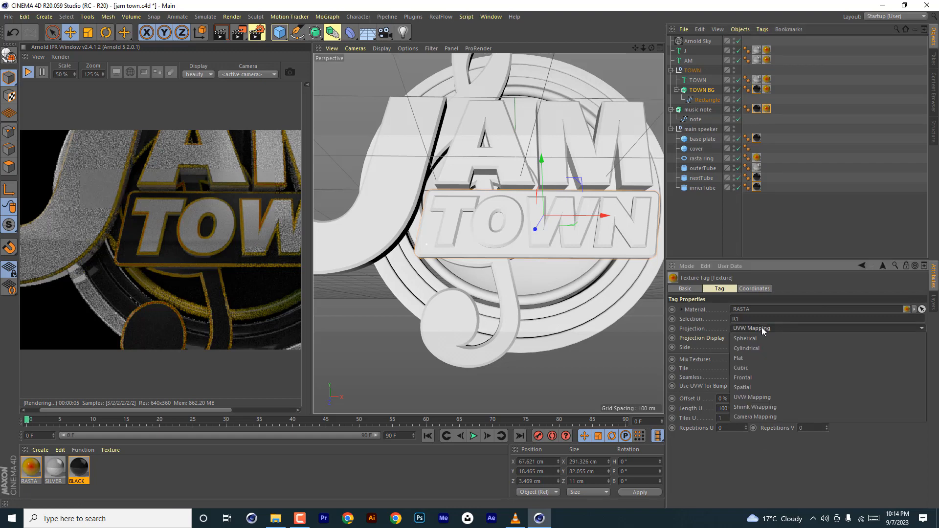
click(750, 367)
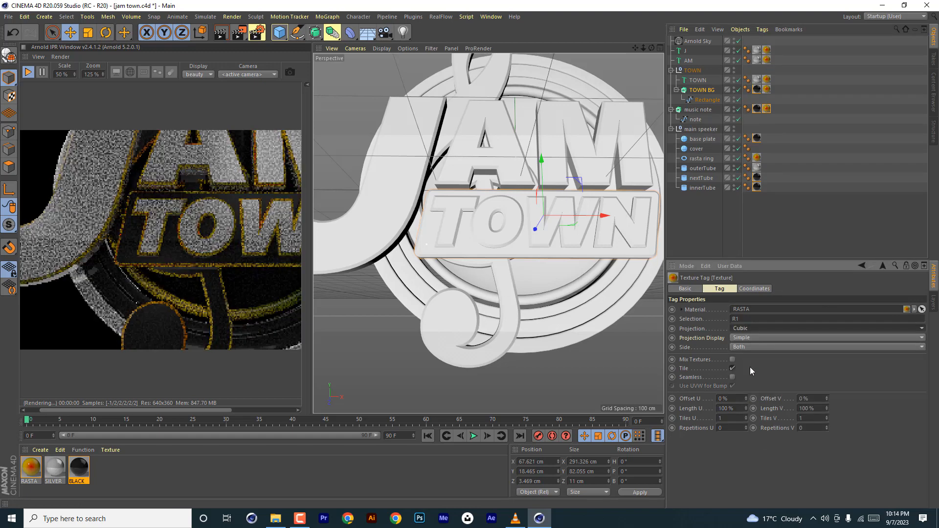
click(746, 327)
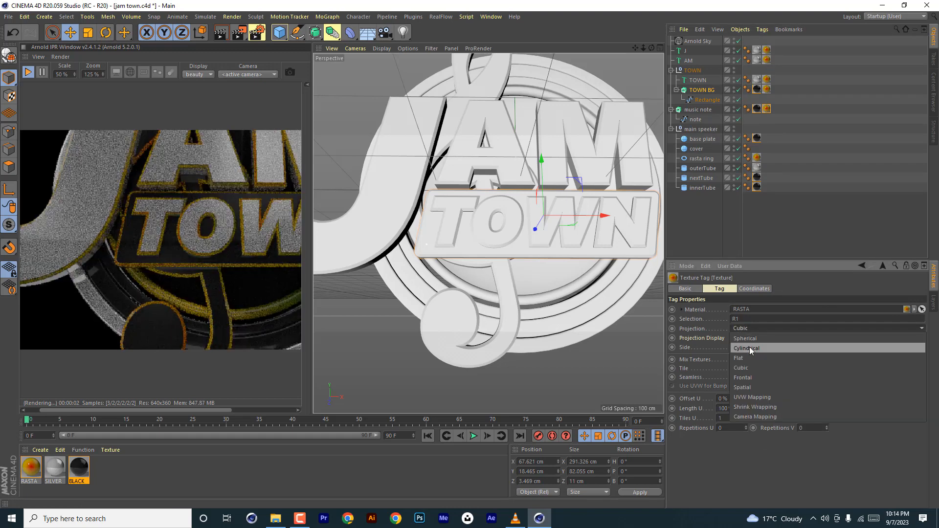
click(746, 339)
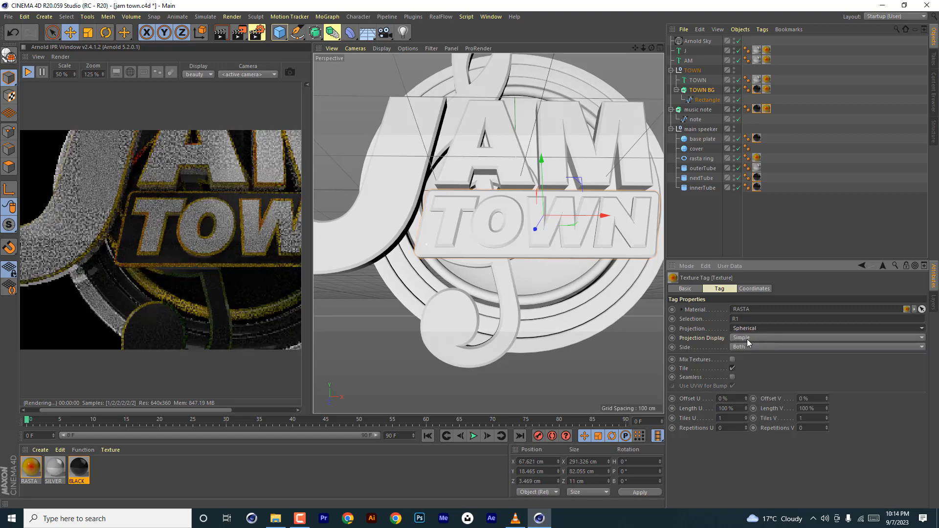
scroll(250, 266, down, 4)
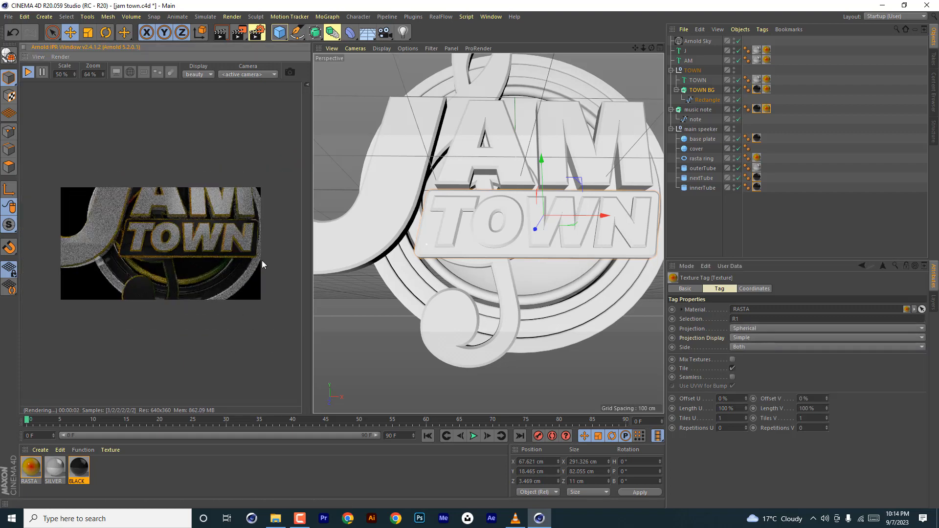
scroll(492, 260, down, 4)
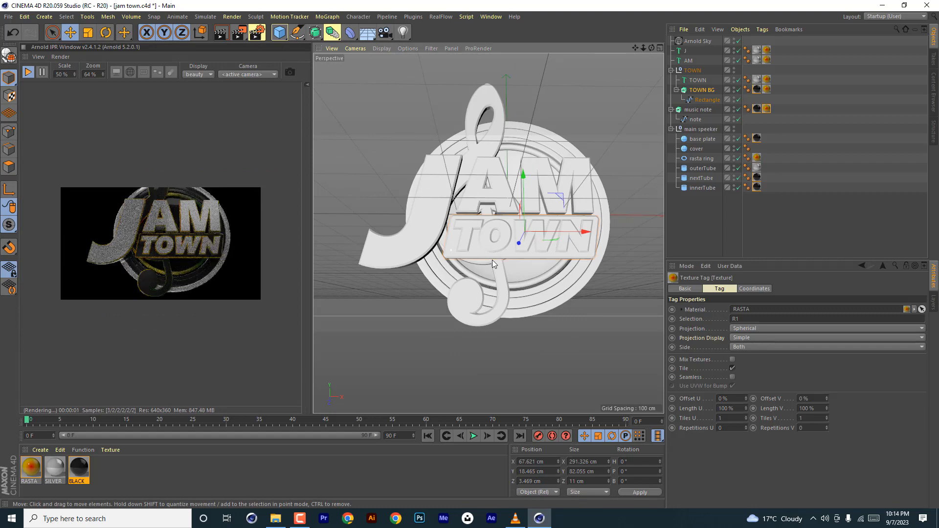
drag(654, 49, 607, 55)
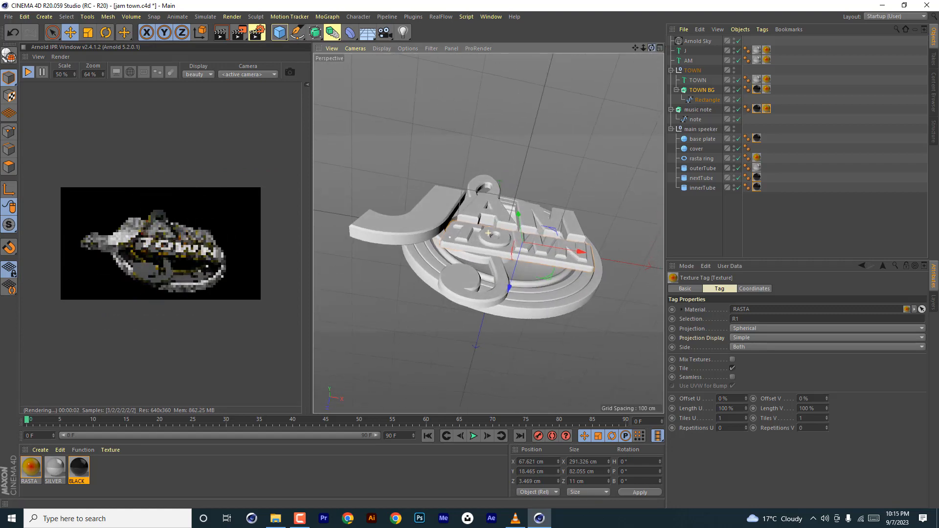
scroll(476, 292, up, 2)
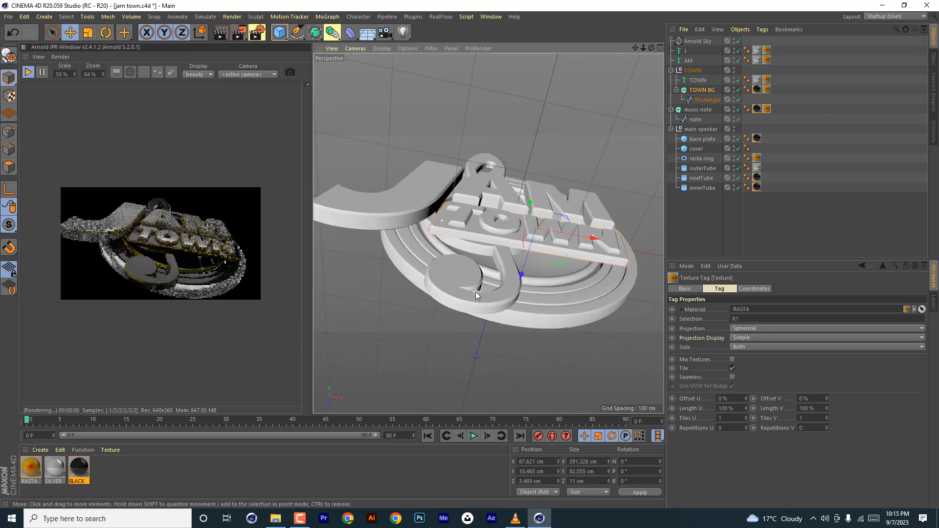
drag(649, 45, 612, 24)
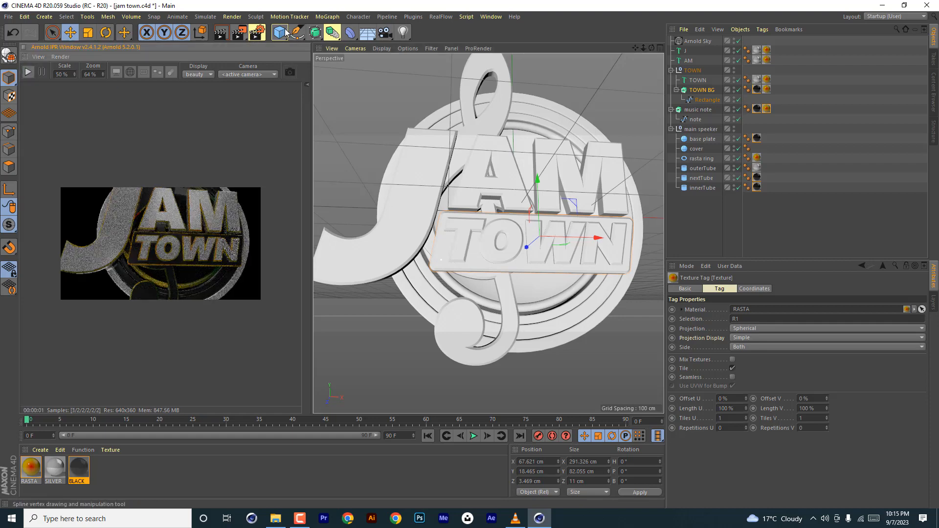
- Turn off Multi-Pass output in the render settings
click(257, 32)
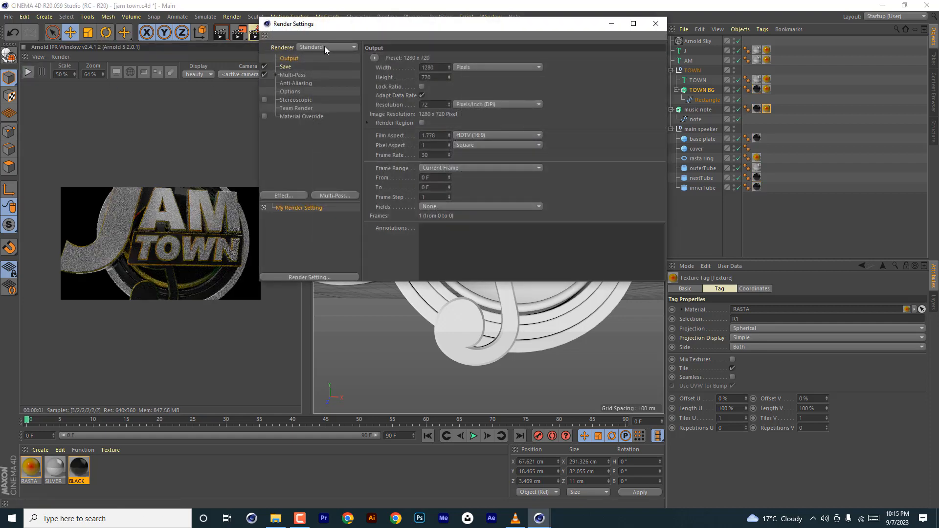
click(324, 47)
click(286, 76)
click(286, 66)
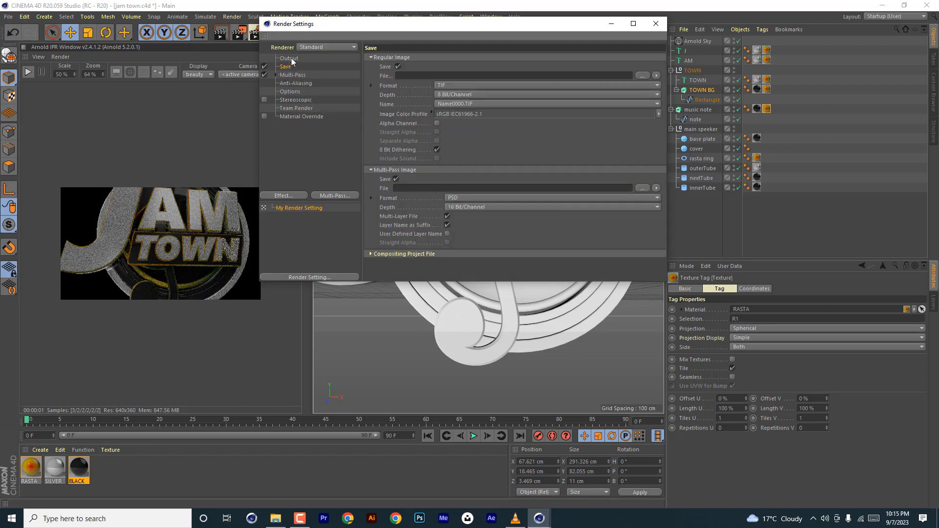
click(264, 75)
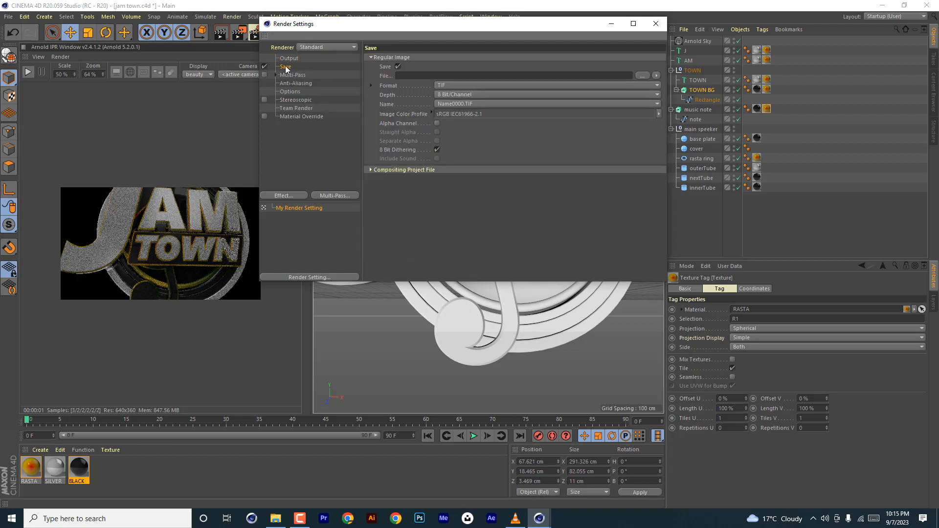
- Set the render output size to 1920 by 1920 pixels and close the render settings
click(289, 58)
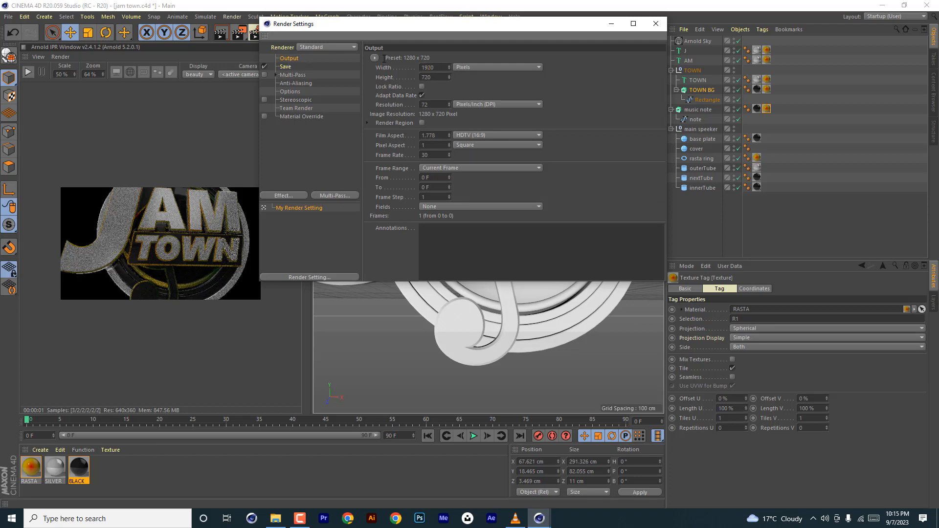
key(Tab)
key(1)
key(0)
key(8)
key(0)
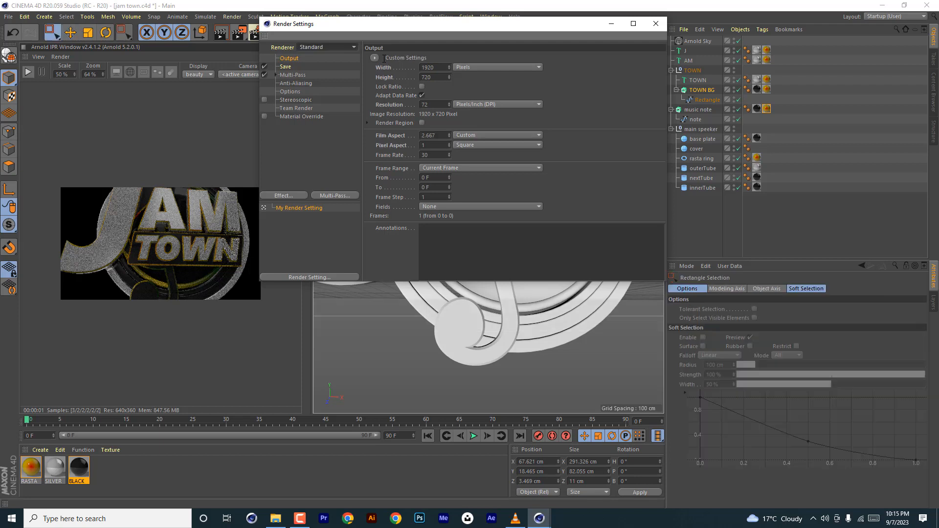
drag(442, 77, 424, 77)
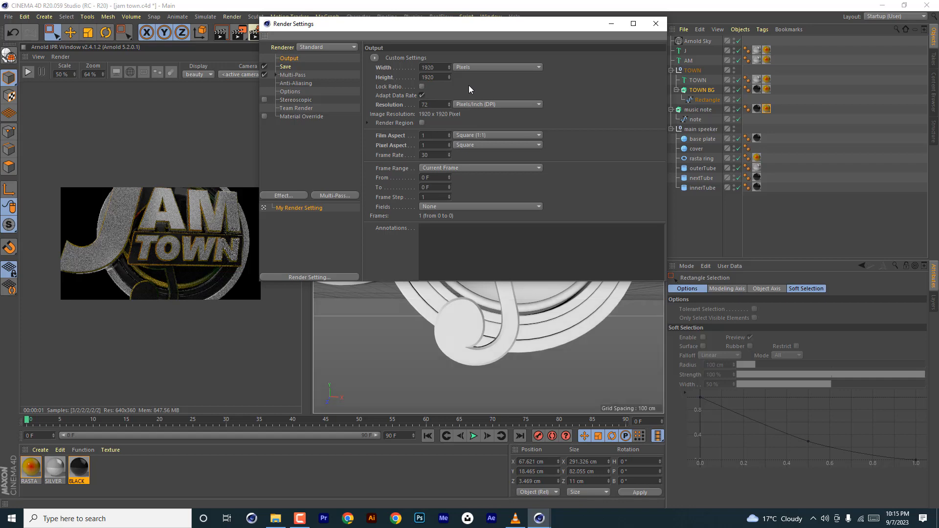
click(655, 23)
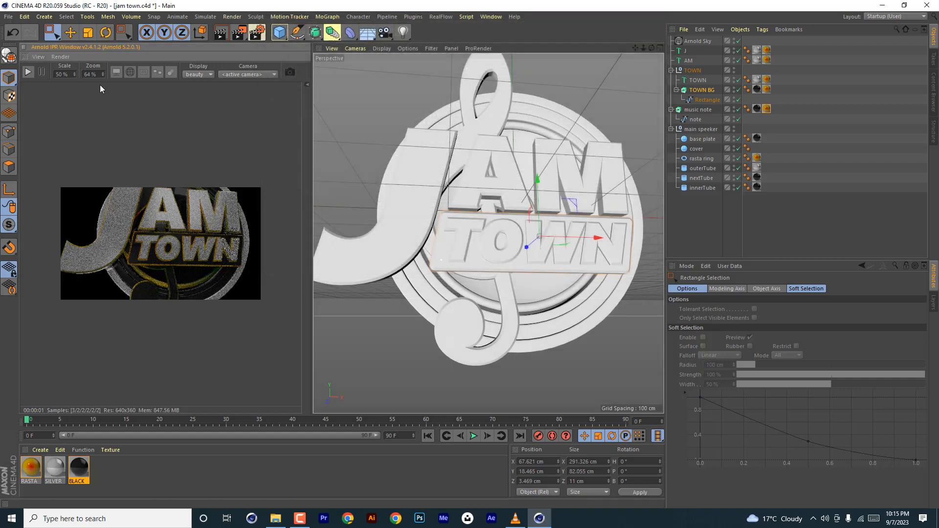
- Run the IPR preview and examine the complete logo's materials from the front and the side
click(28, 72)
scroll(175, 228, down, 2)
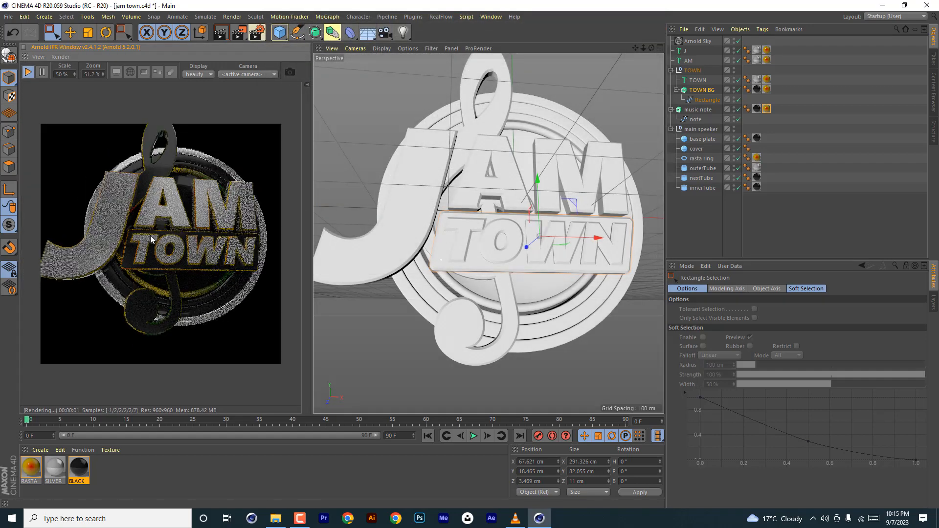
scroll(459, 223, down, 1)
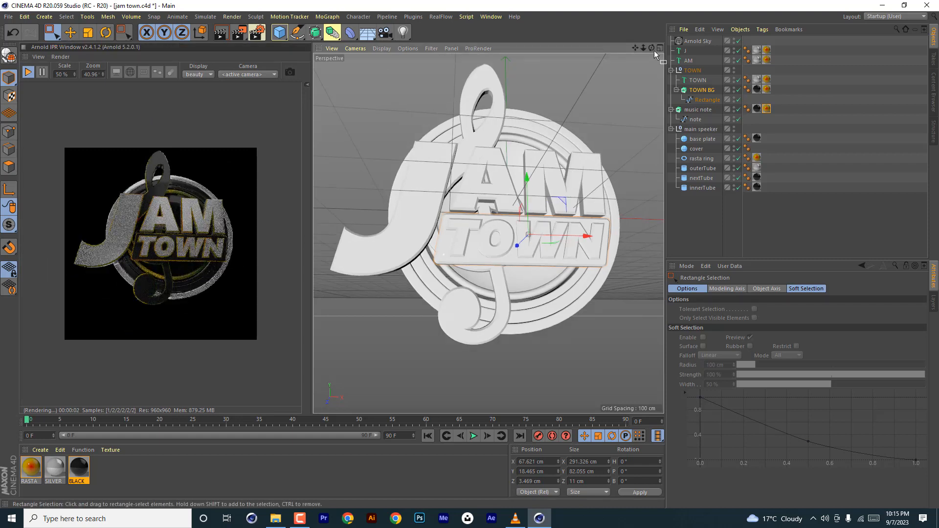
drag(651, 48, 555, 50)
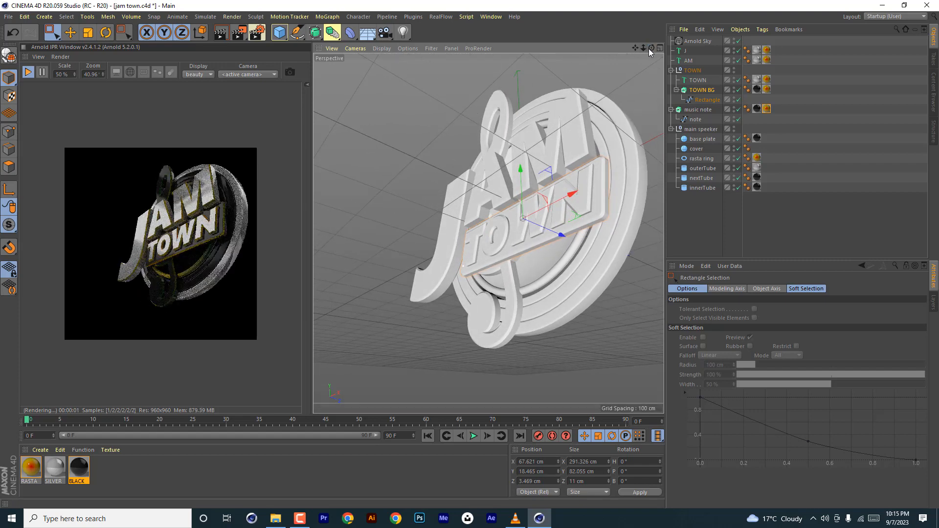
drag(650, 49, 583, 49)
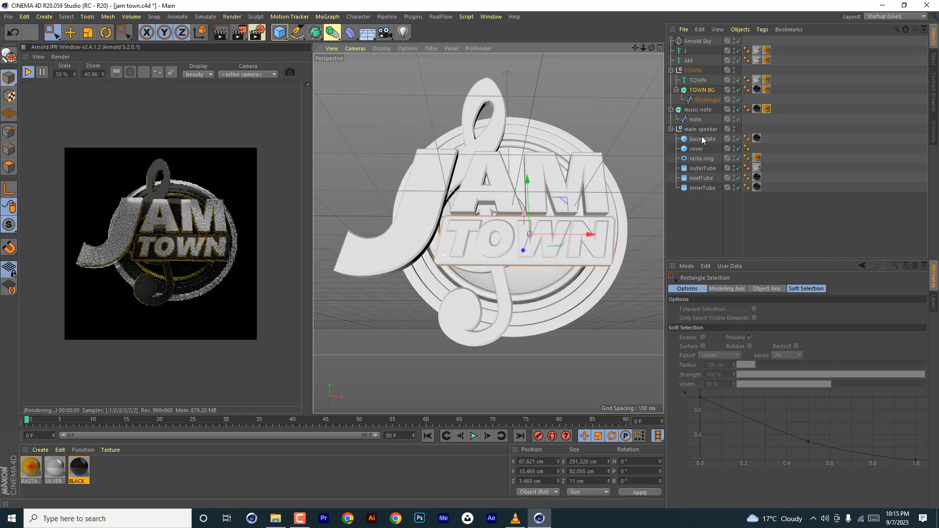
- Stop the IPR preview and replace the letter O in the TOWN text object with a blank gap
click(702, 90)
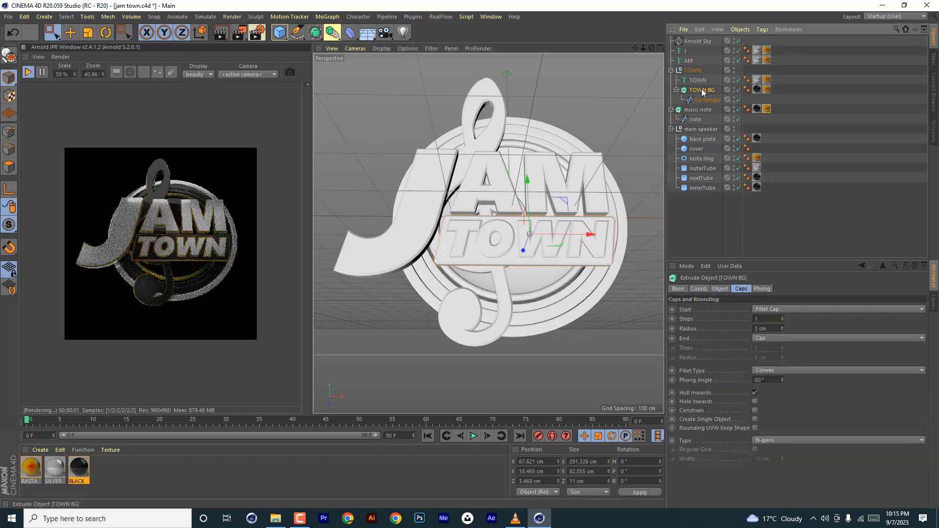
click(718, 288)
click(30, 74)
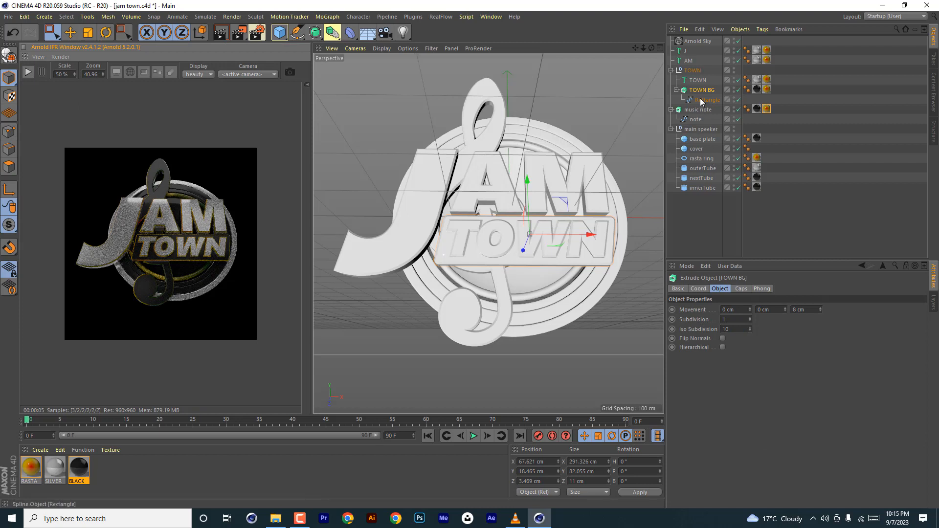
click(697, 80)
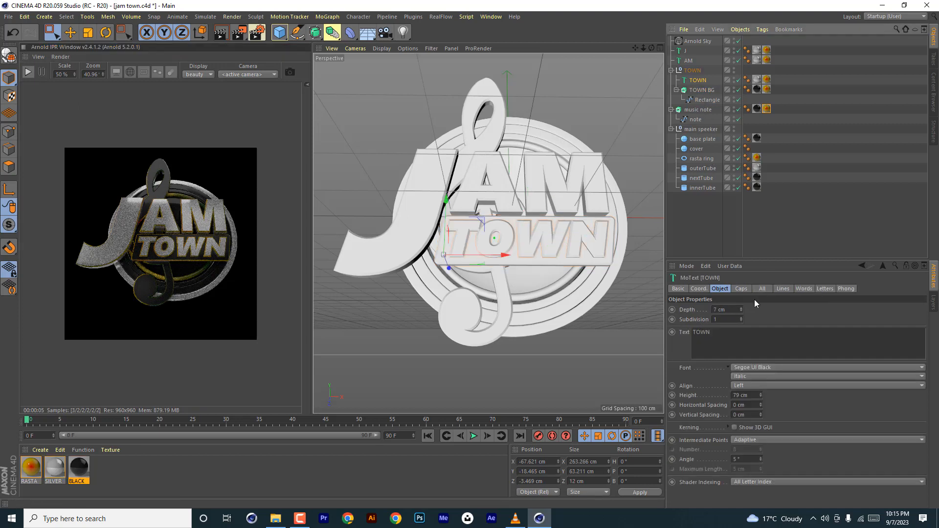
click(700, 331)
key(BackSpace)
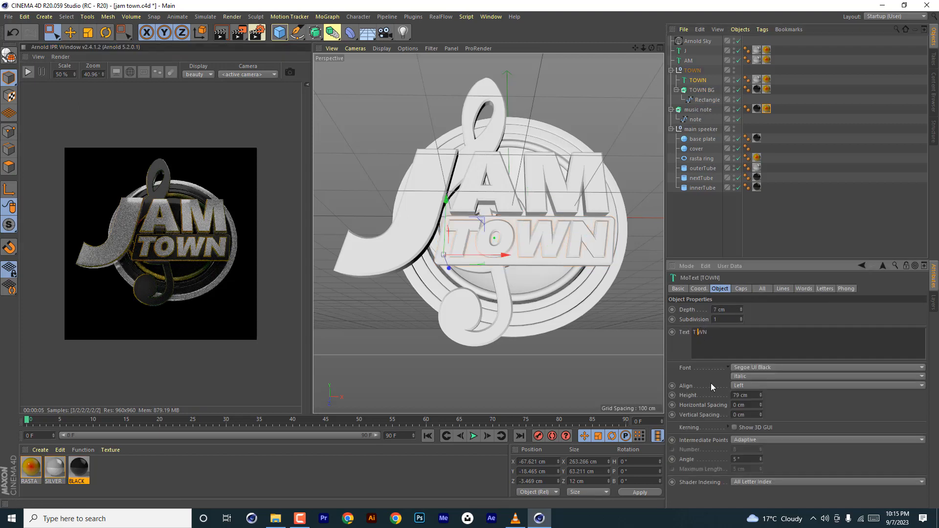
key(BackSpace)
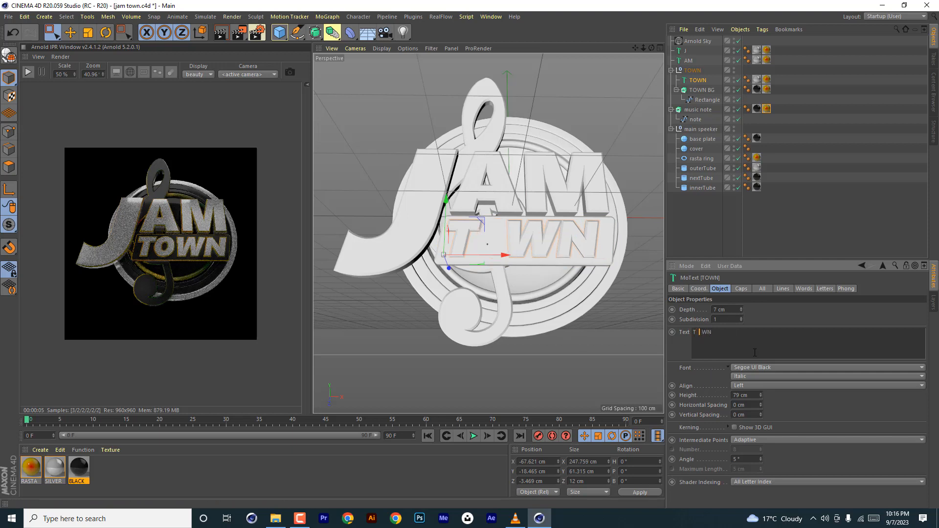
- Widen the blank gap between T and WN in the TOWN text object by one space
key(Left)
key(Left)
key(Left)
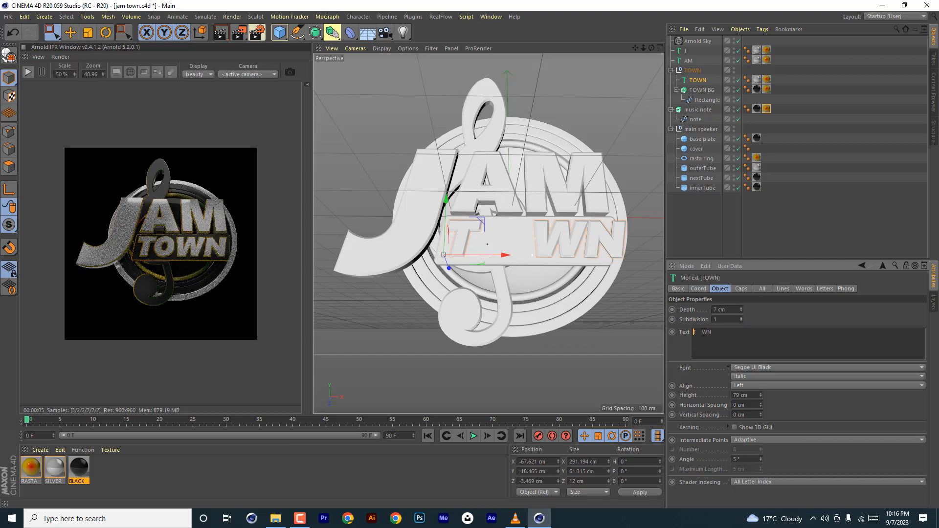
key(BackSpace)
key(Left)
key(BackSpace)
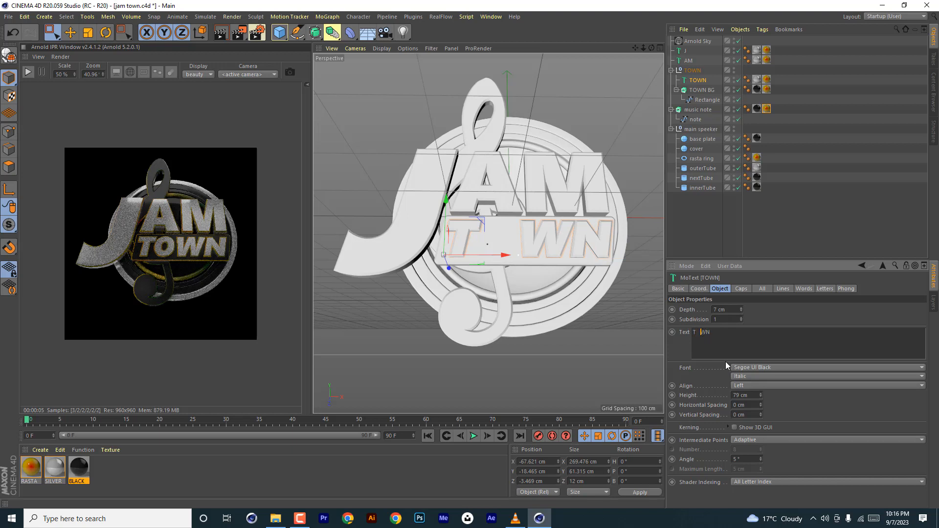
key(BackSpace)
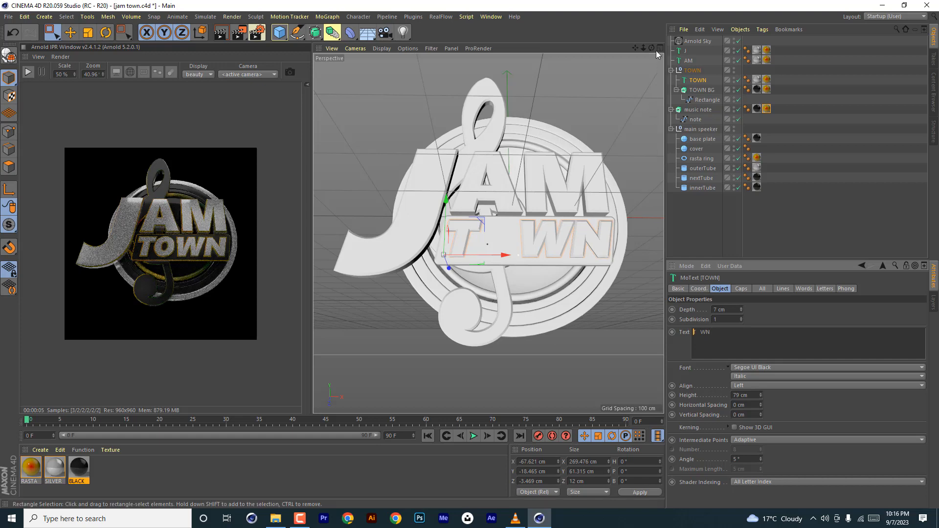
- Duplicate the main speeker group and rename the copy ZERO
mouse_move(652, 48)
mouse_down()
mouse_move(606, 41)
mouse_move(616, 71)
mouse_move(651, 46)
mouse_up()
click(671, 130)
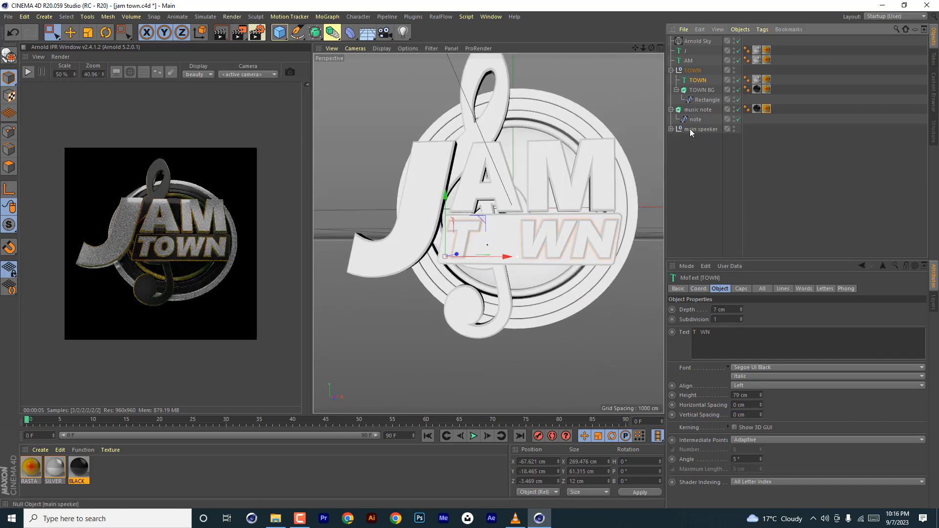
click(692, 130)
ctrl+drag(696, 130, 696, 140)
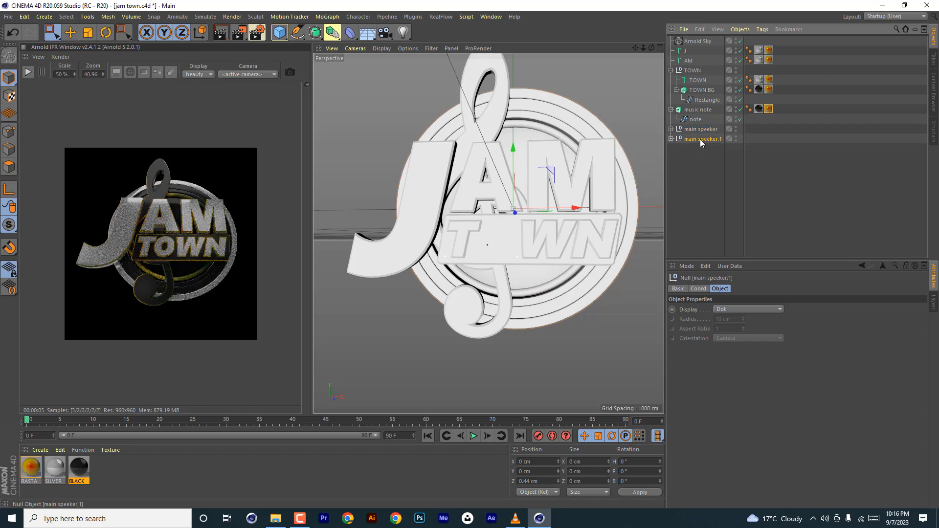
double_click(700, 139)
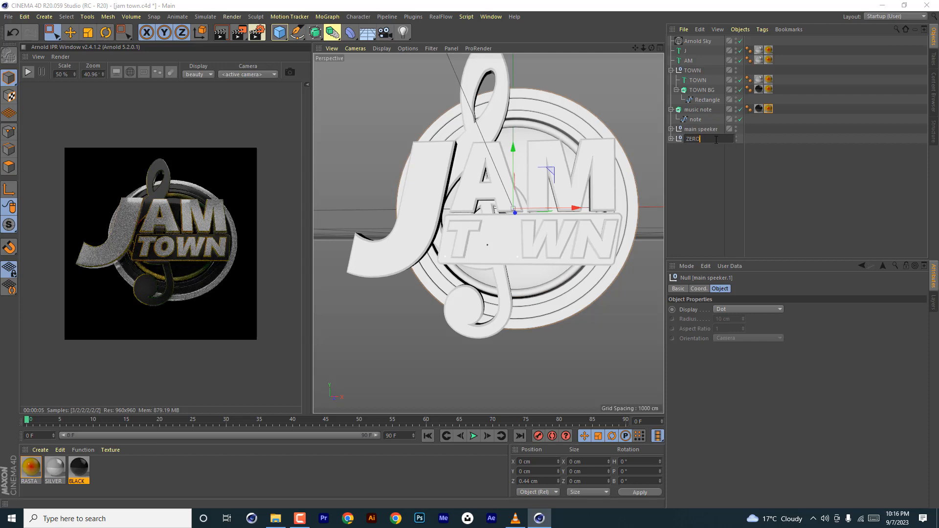
key(Return)
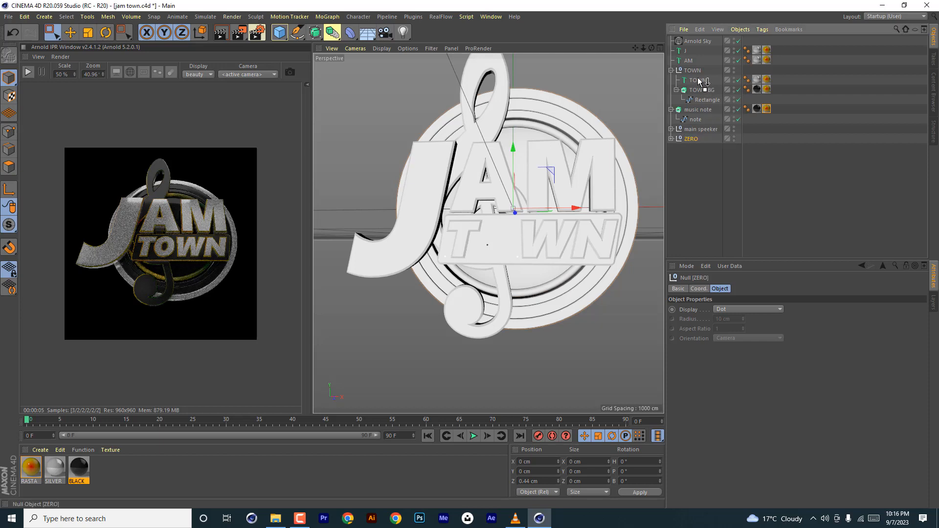
- Nest the ZERO group inside the TOWN group and scale it down to about 25 %
drag(693, 75, 693, 73)
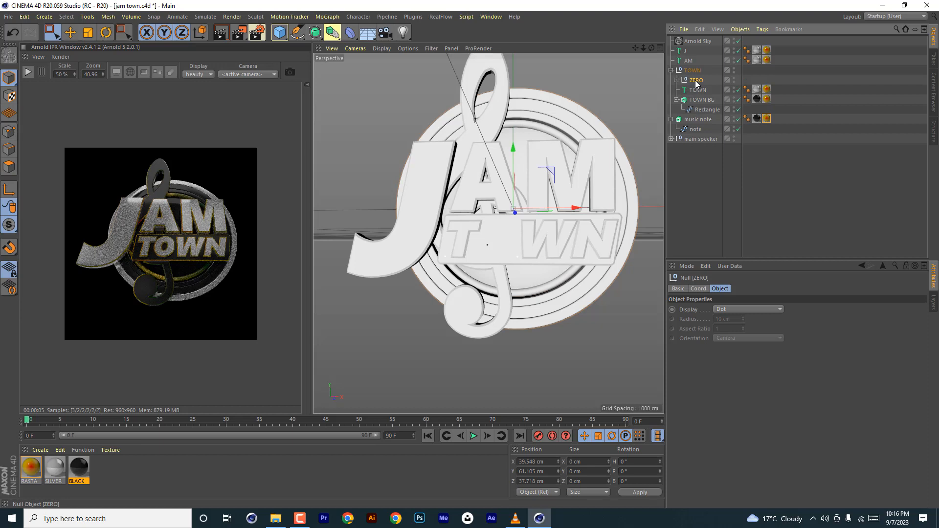
key(t)
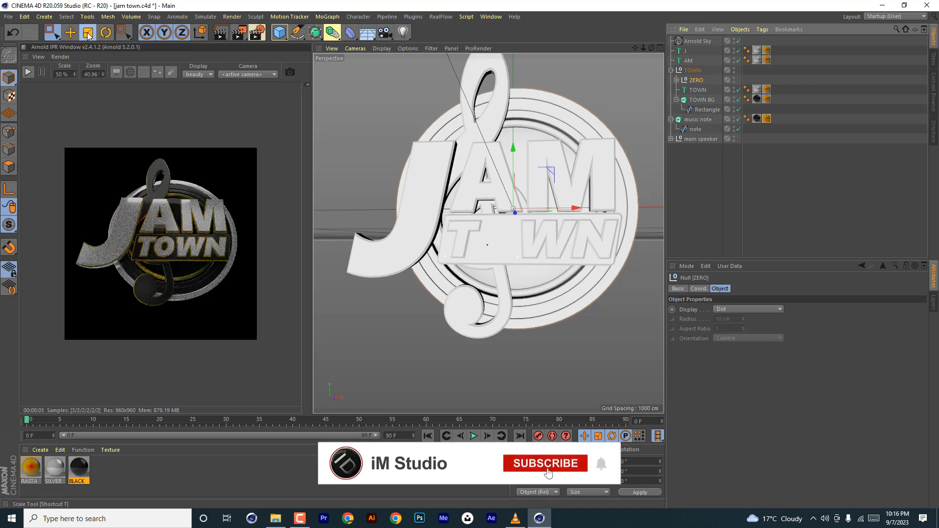
drag(554, 187, 312, 209)
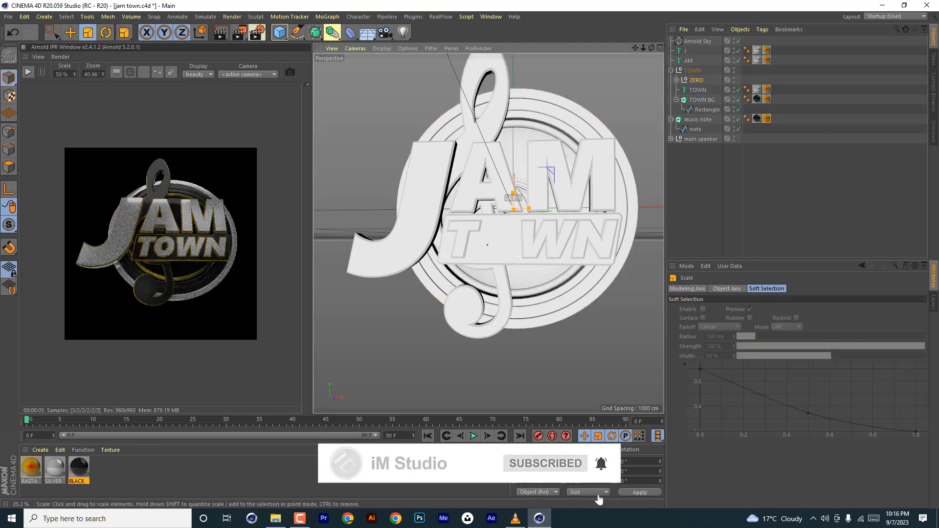
- Move the ZERO speaker forward in front of the lettering, to a Z position of about -42.8 cm
click(69, 33)
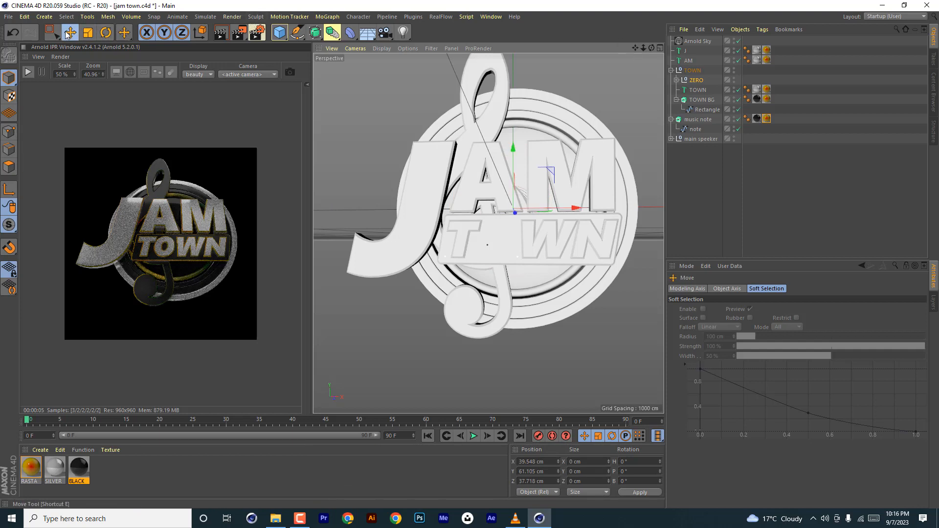
click(659, 48)
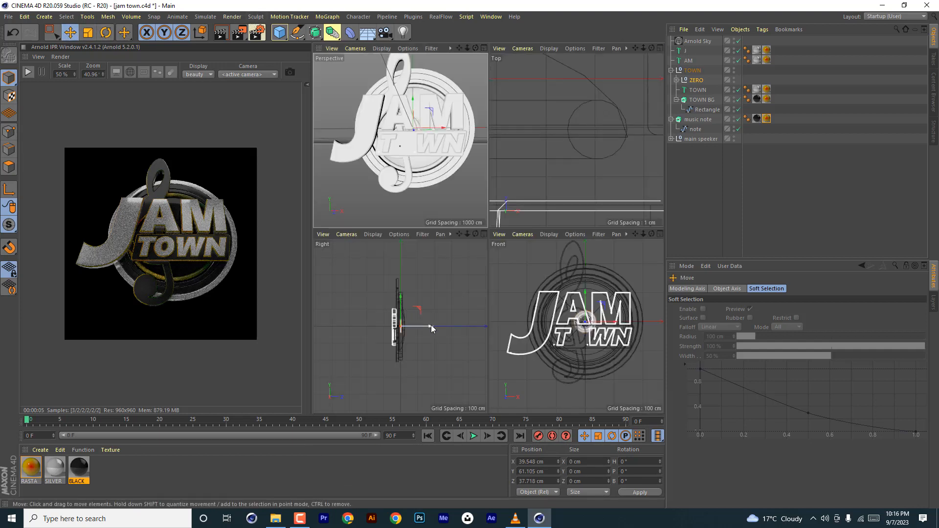
drag(430, 326, 417, 332)
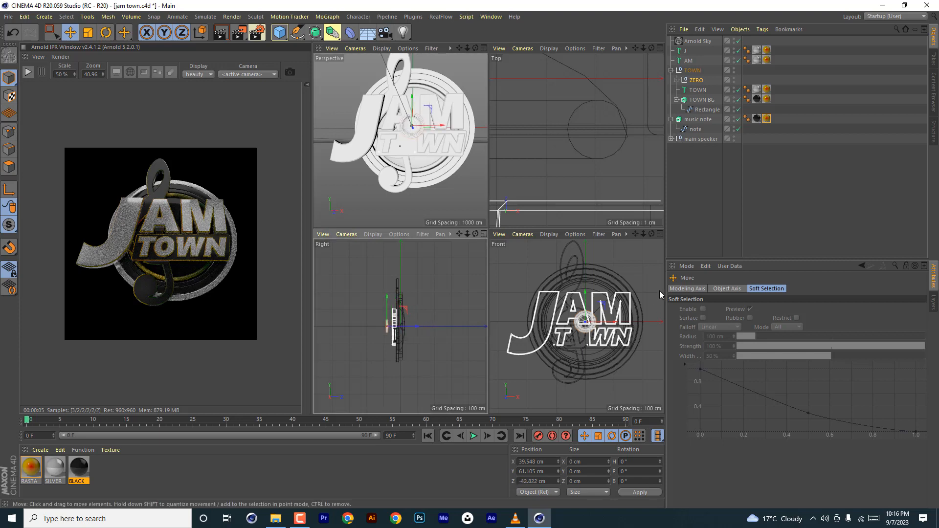
- Fit the ZERO speaker into the gap between T and W in the front view, scaled slightly smaller, at about X 19.4 cm, Y 5.1 cm
click(658, 234)
scroll(525, 272, up, 5)
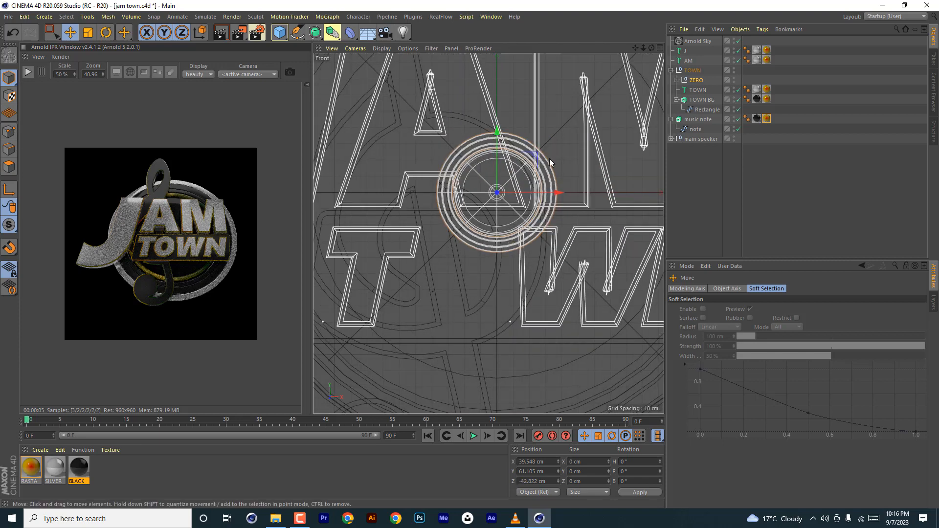
drag(537, 155, 510, 255)
click(88, 33)
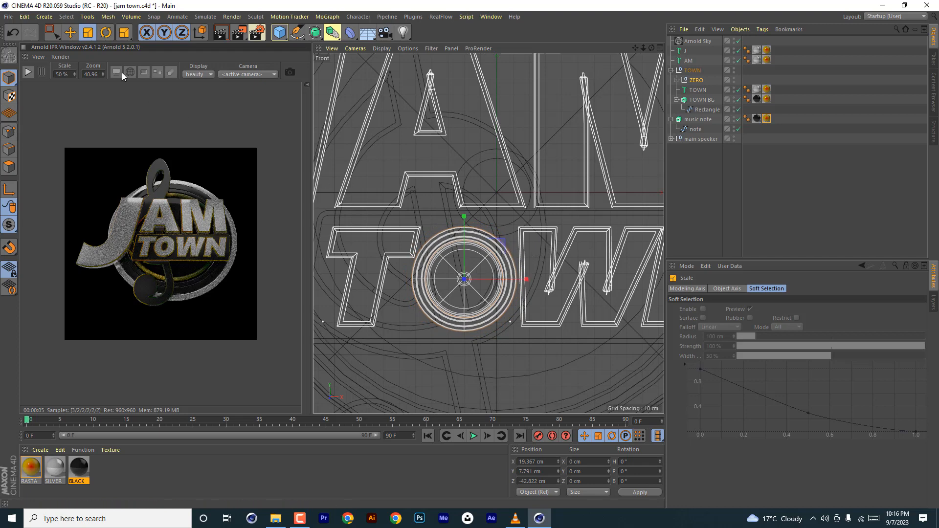
click(70, 33)
drag(500, 242, 500, 246)
- Run the IPR preview in the perspective view and apply the RASTA material to the ZERO speaker's central cover
click(660, 48)
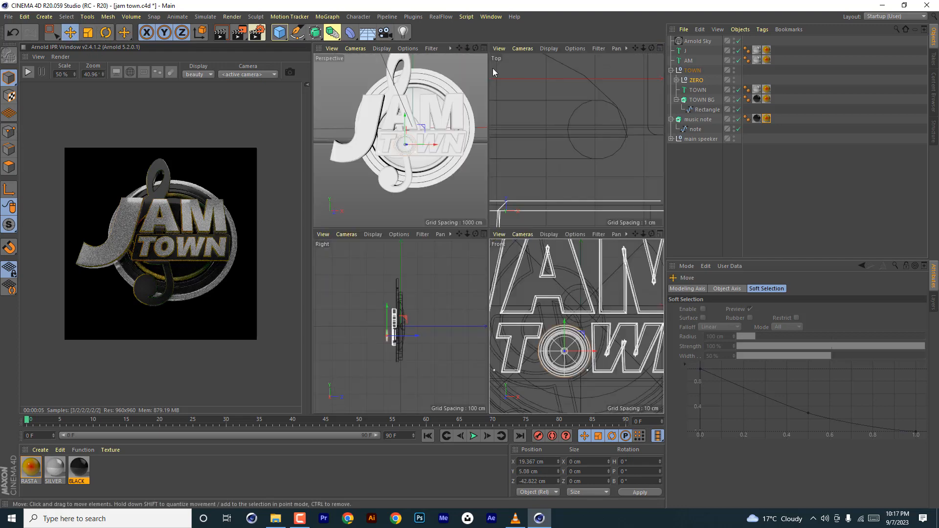
click(478, 49)
click(28, 74)
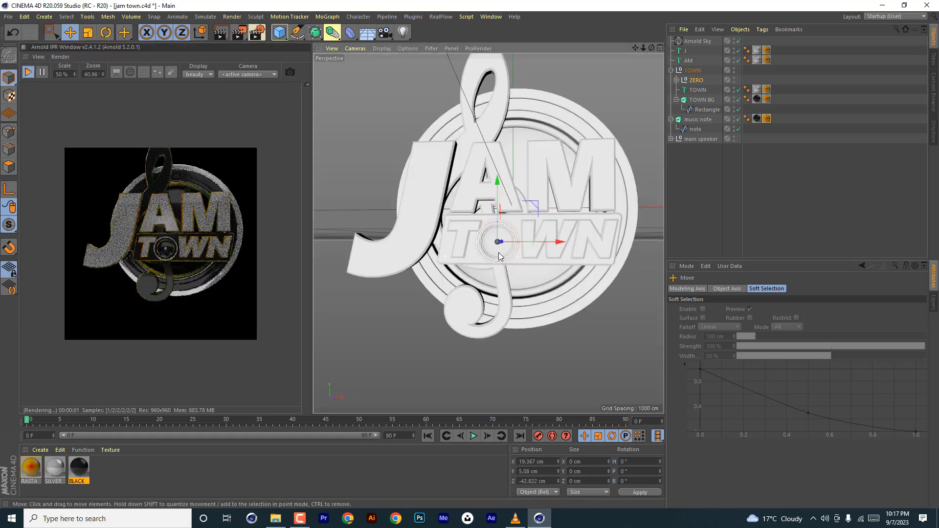
scroll(498, 252, up, 6)
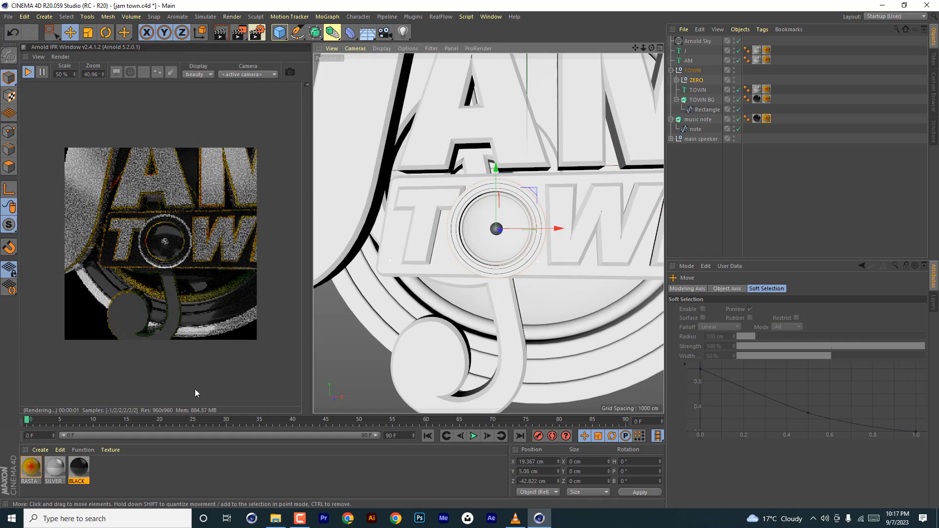
drag(79, 468, 495, 229)
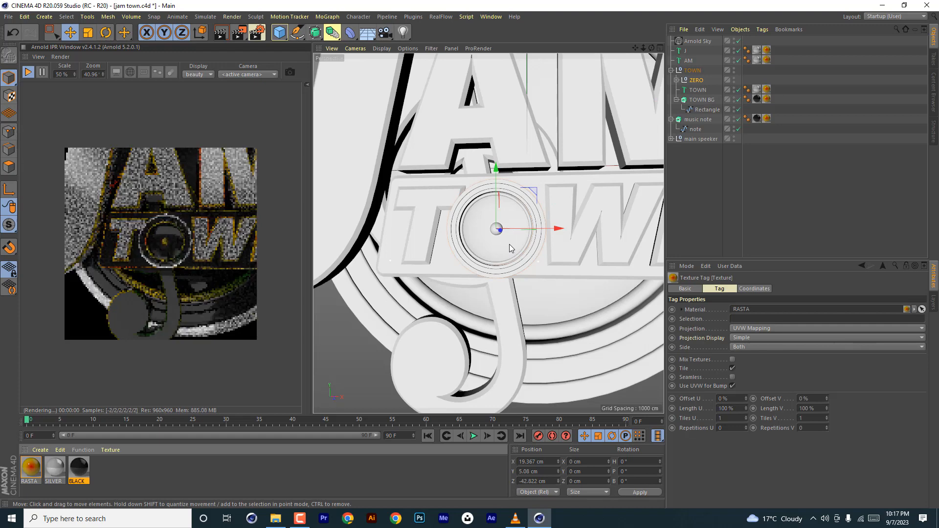
click(676, 80)
click(789, 103)
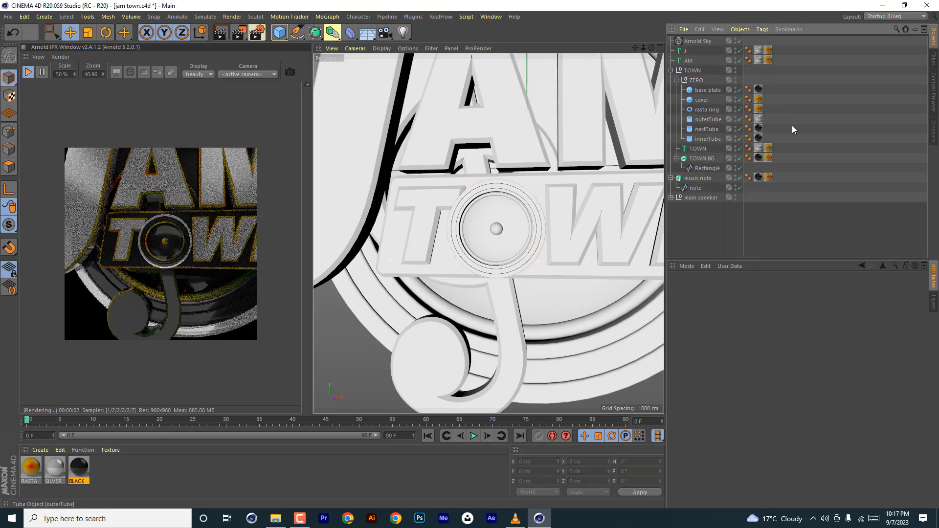
click(676, 80)
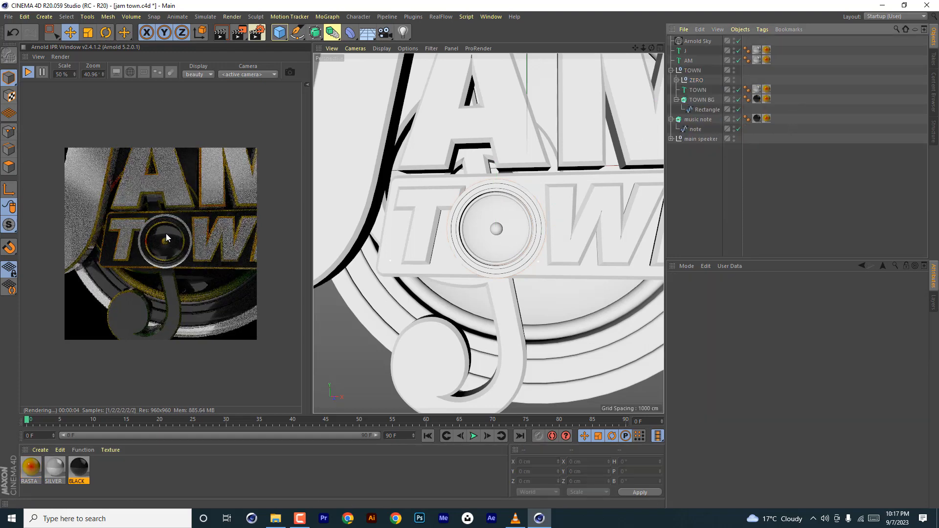
- Push the ZERO speaker back toward the TOWN backing plate, to a Z position of about -5.5 cm
scroll(499, 251, up, 2)
scroll(499, 248, up, 4)
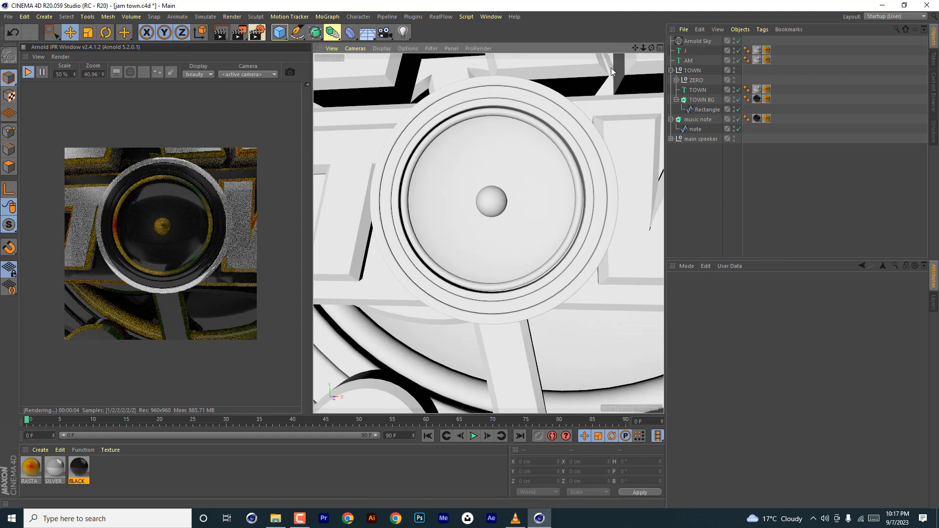
drag(651, 48, 214, 189)
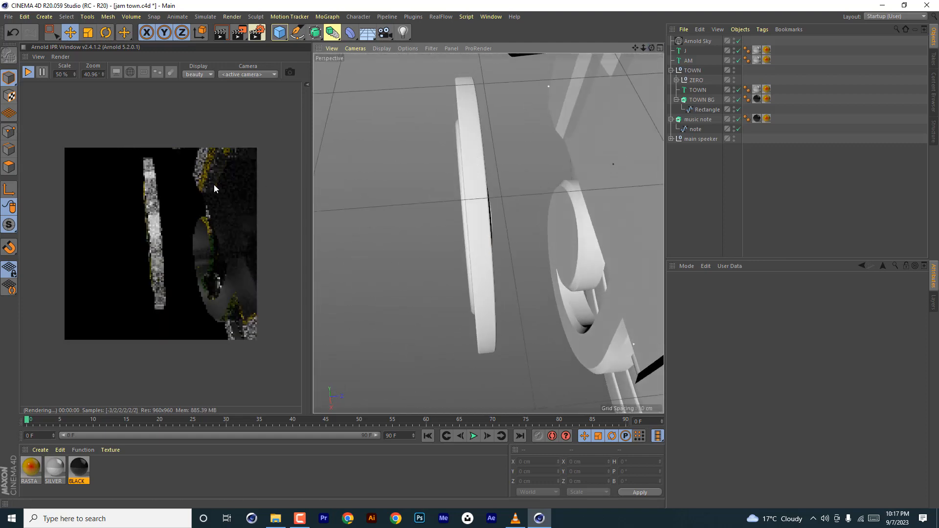
click(694, 79)
drag(538, 220, 655, 208)
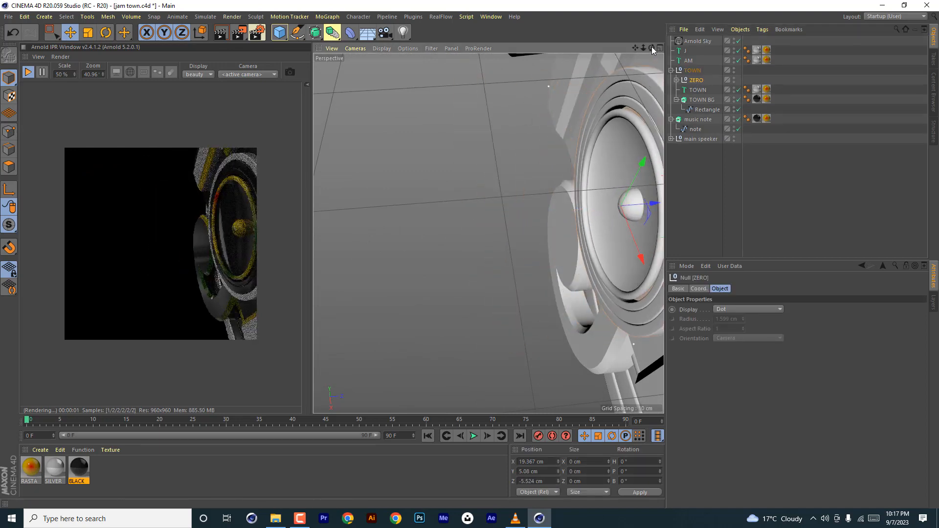
- Fine-tune the ZERO speaker's depth against the TOWN plate to a Z position of about -5.36 cm
drag(634, 47, 521, 55)
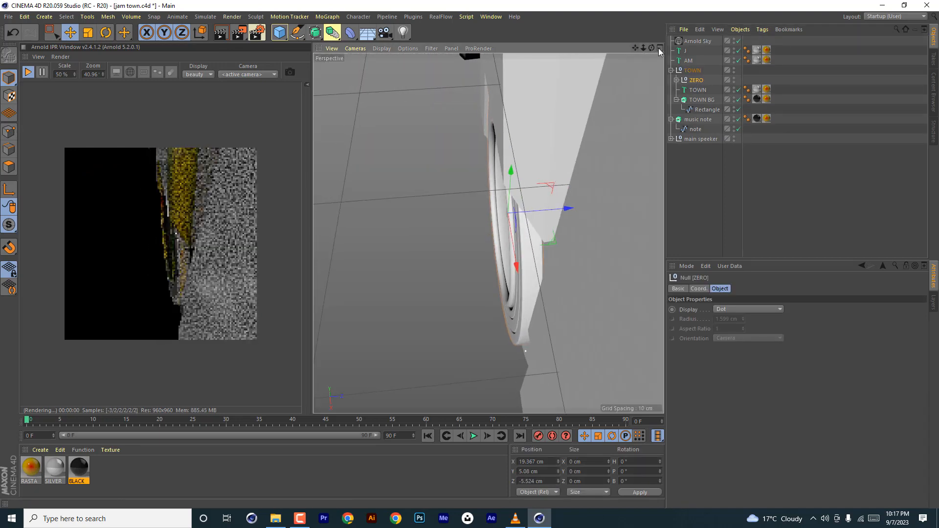
drag(644, 48, 621, 5)
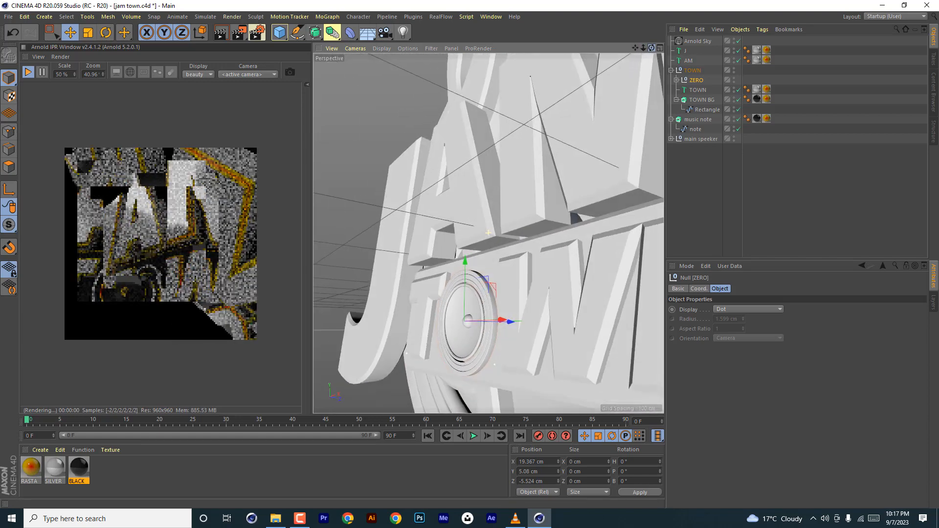
drag(651, 48, 616, 61)
drag(500, 268, 501, 274)
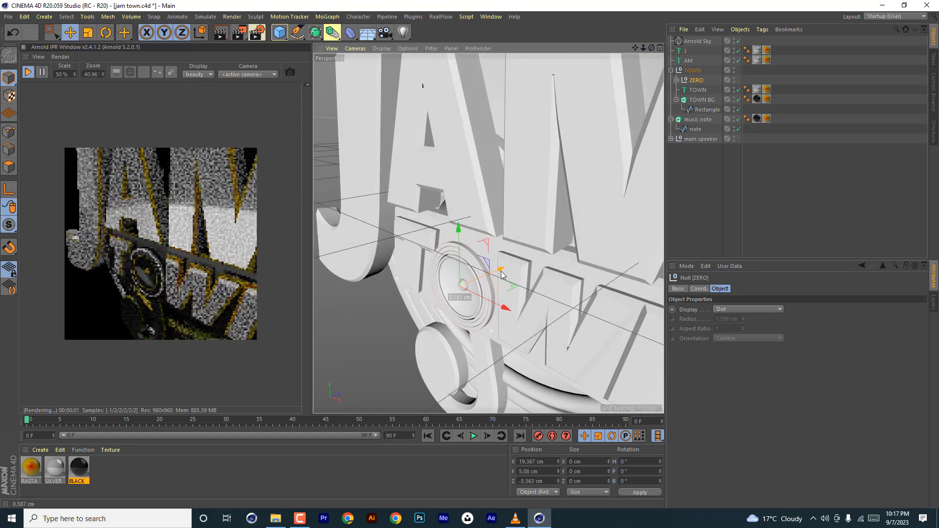
- Open the RASTA material's ramp_rgb_01 node in the shader network and invert its ramp gradient
mouse_move(651, 48)
mouse_down()
mouse_move(674, 39)
mouse_move(626, 53)
mouse_move(659, 52)
mouse_up()
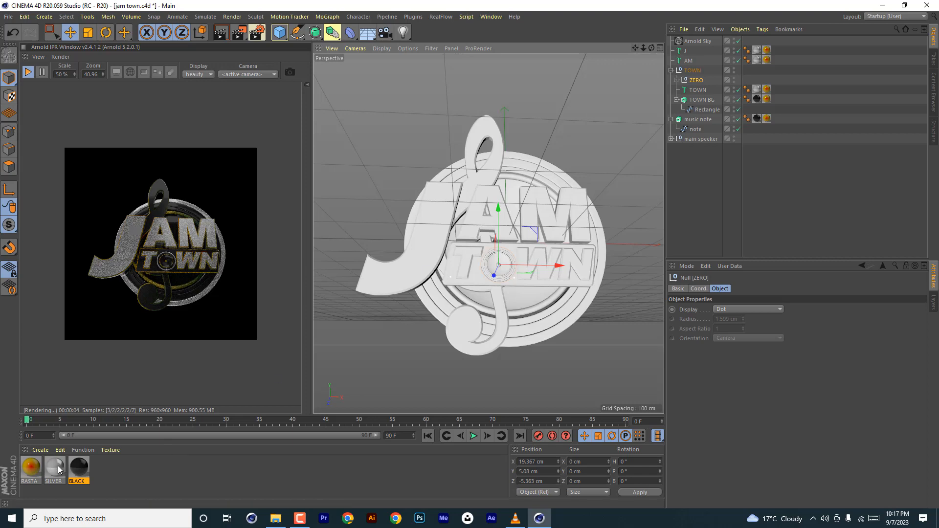
double_click(30, 468)
drag(251, 65, 516, 53)
click(514, 87)
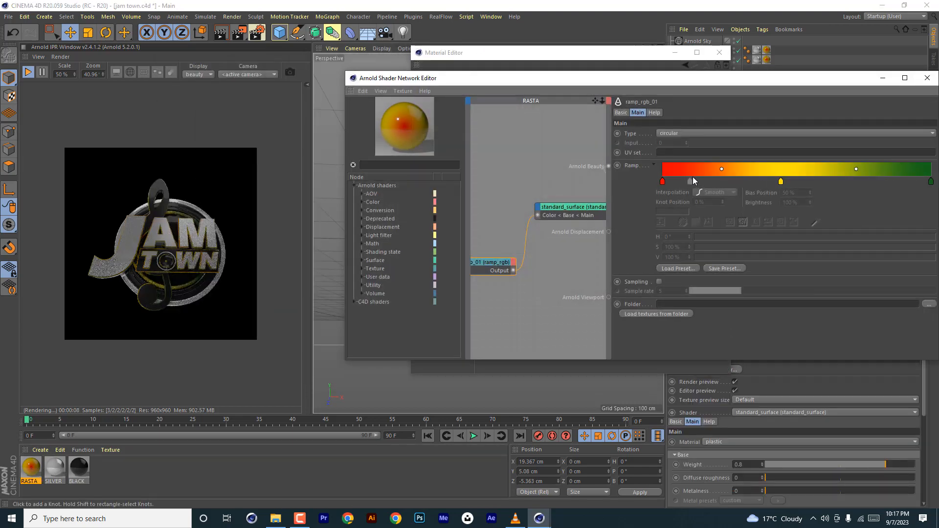
right_click(753, 171)
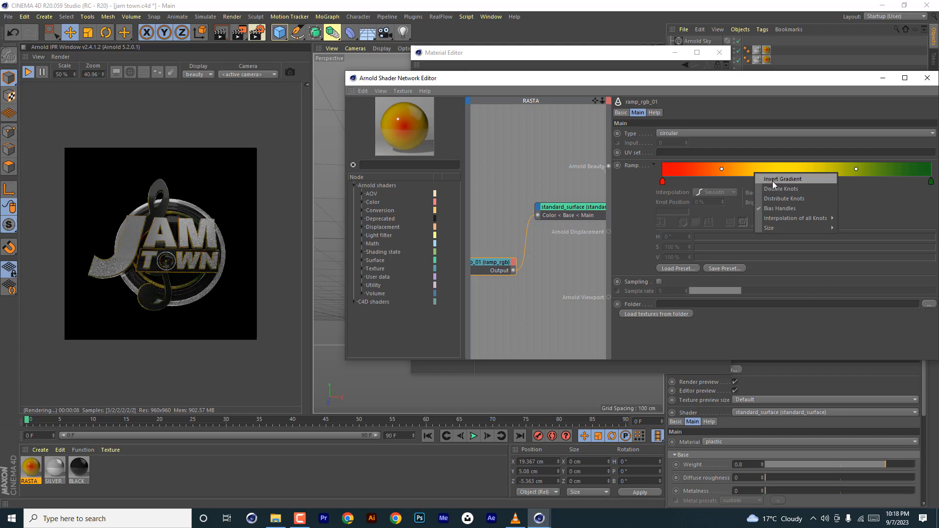
click(772, 183)
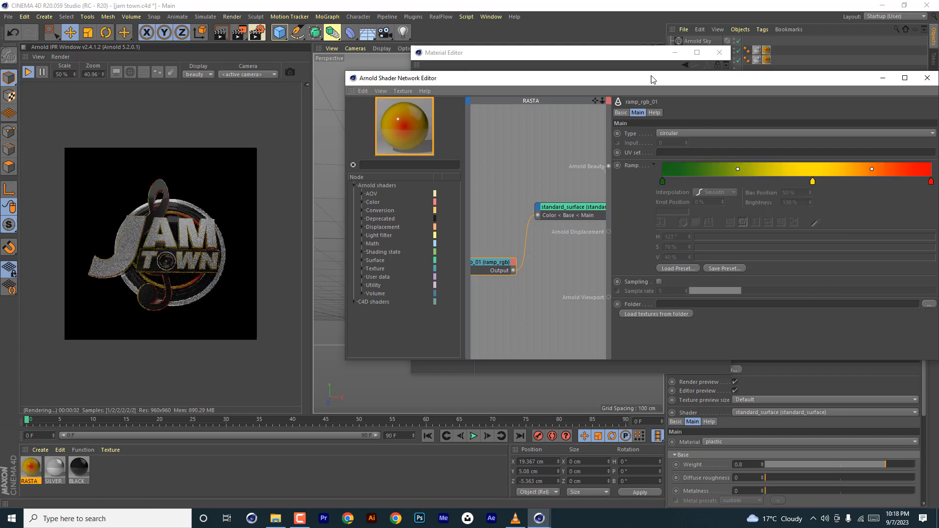
drag(640, 83, 572, 102)
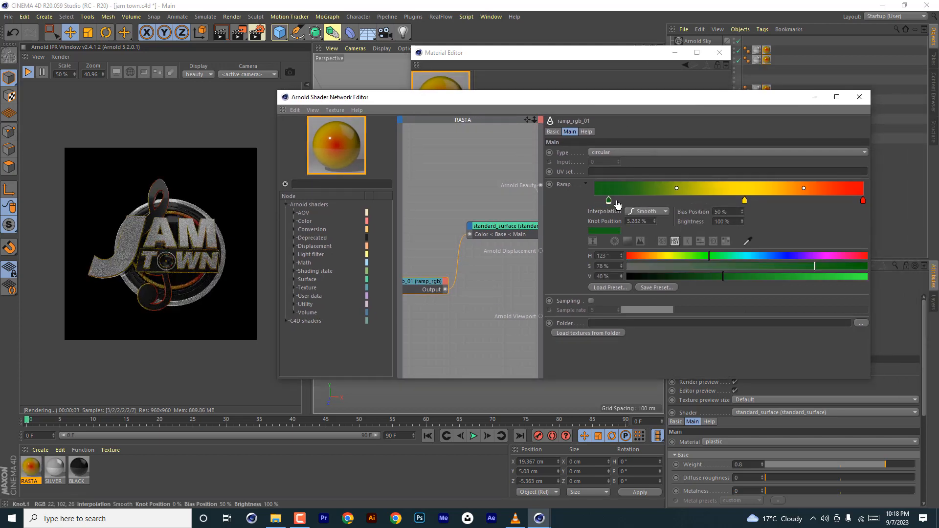